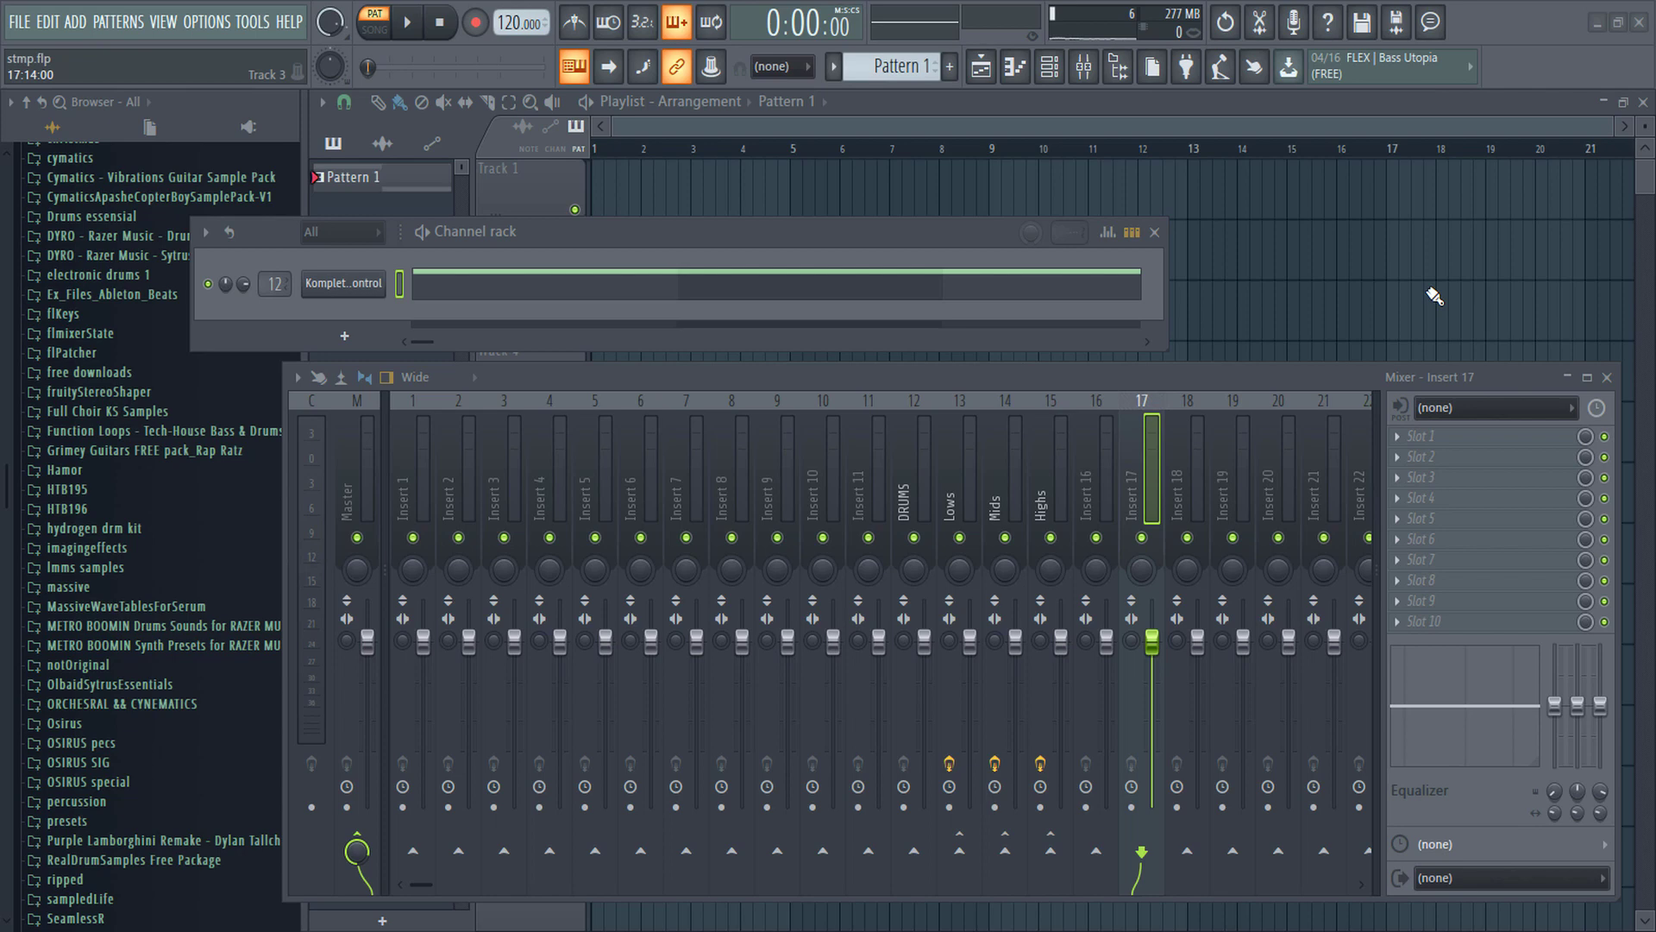
# Step: Move the Channel rack up and to the right so playlist Track 4 is visible
pyautogui.moveTo(712, 232); pyautogui.dragTo(846, 201)
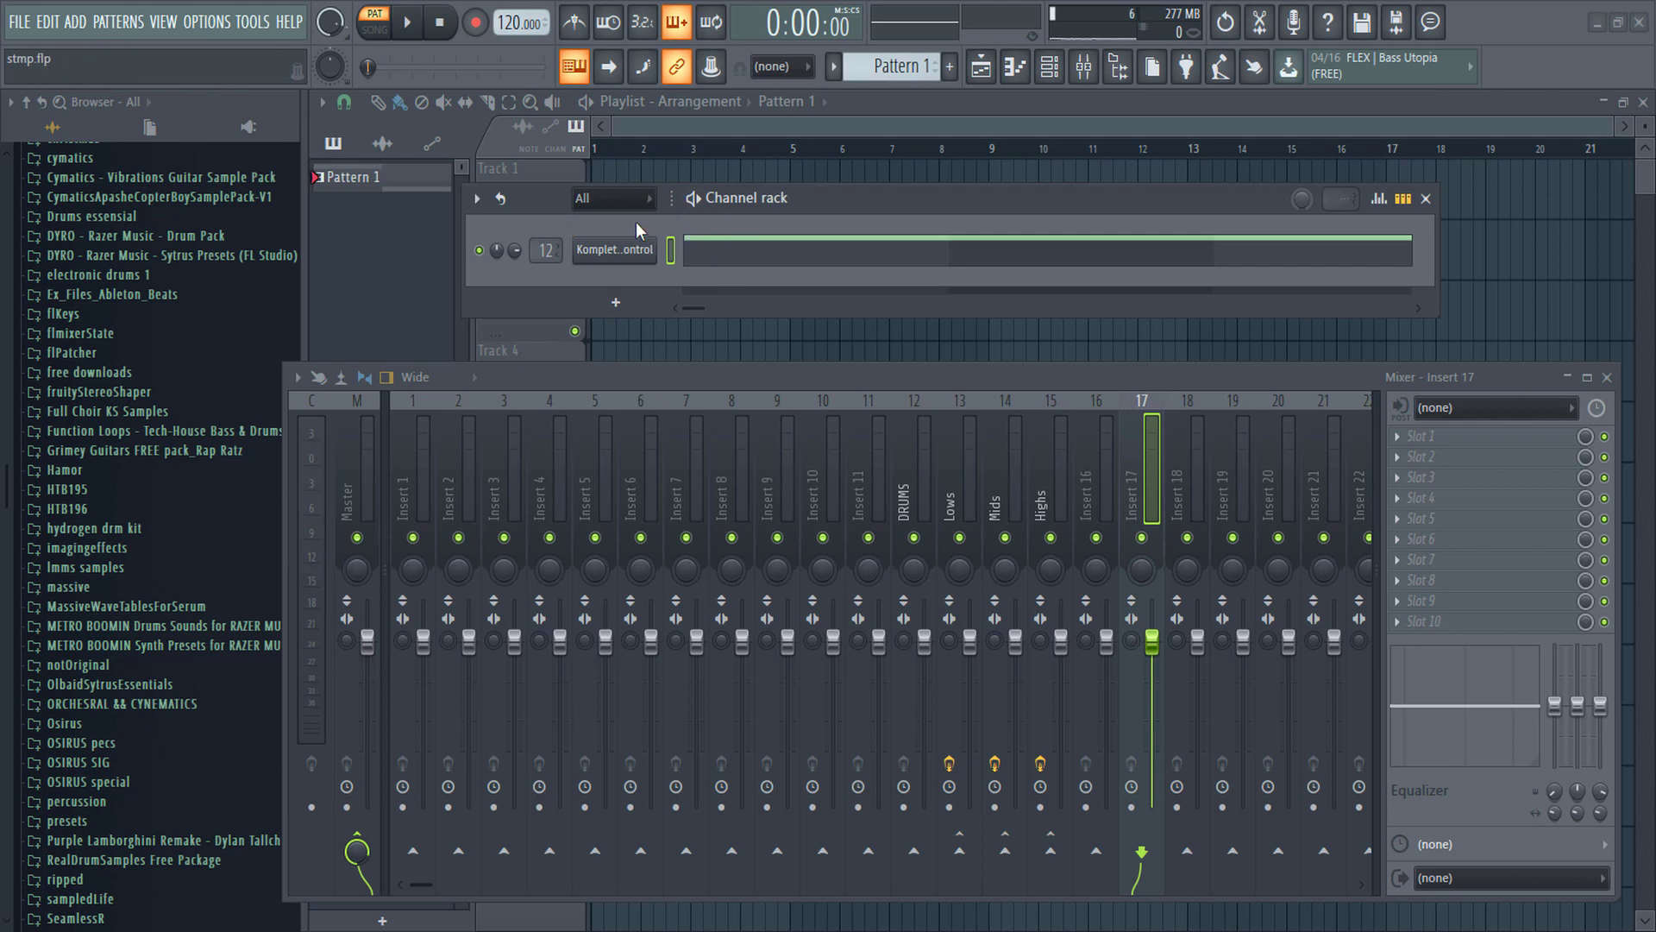
pyautogui.click(886, 479)
pyautogui.click(927, 474)
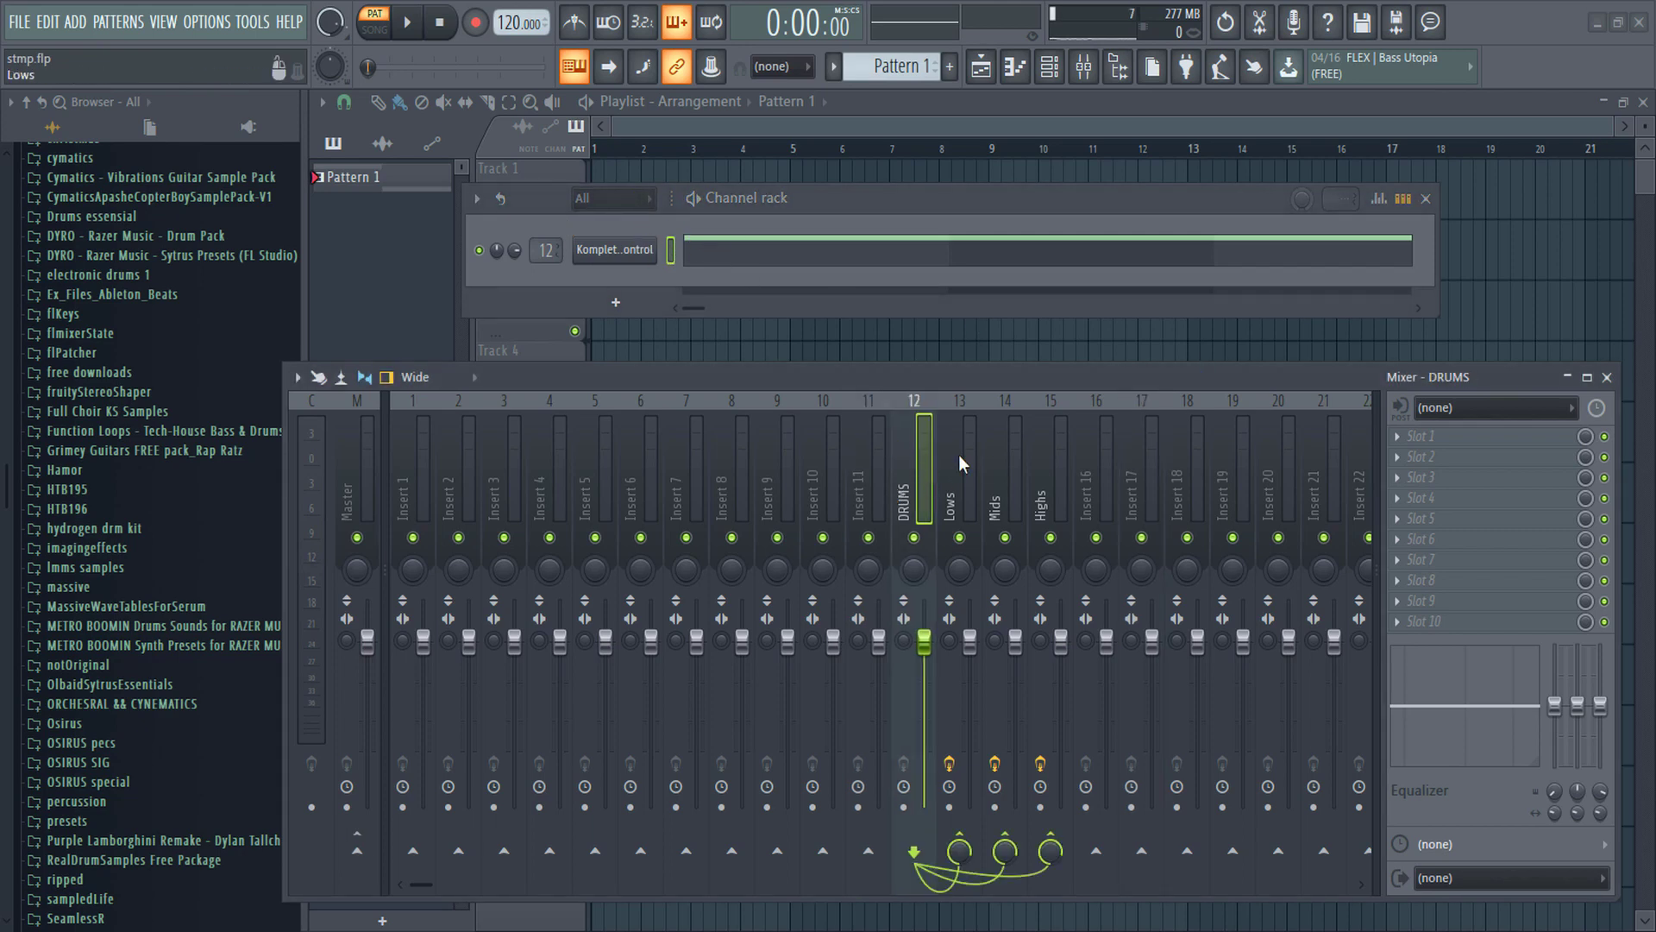
pyautogui.click(959, 454)
pyautogui.click(986, 488)
pyautogui.click(1035, 485)
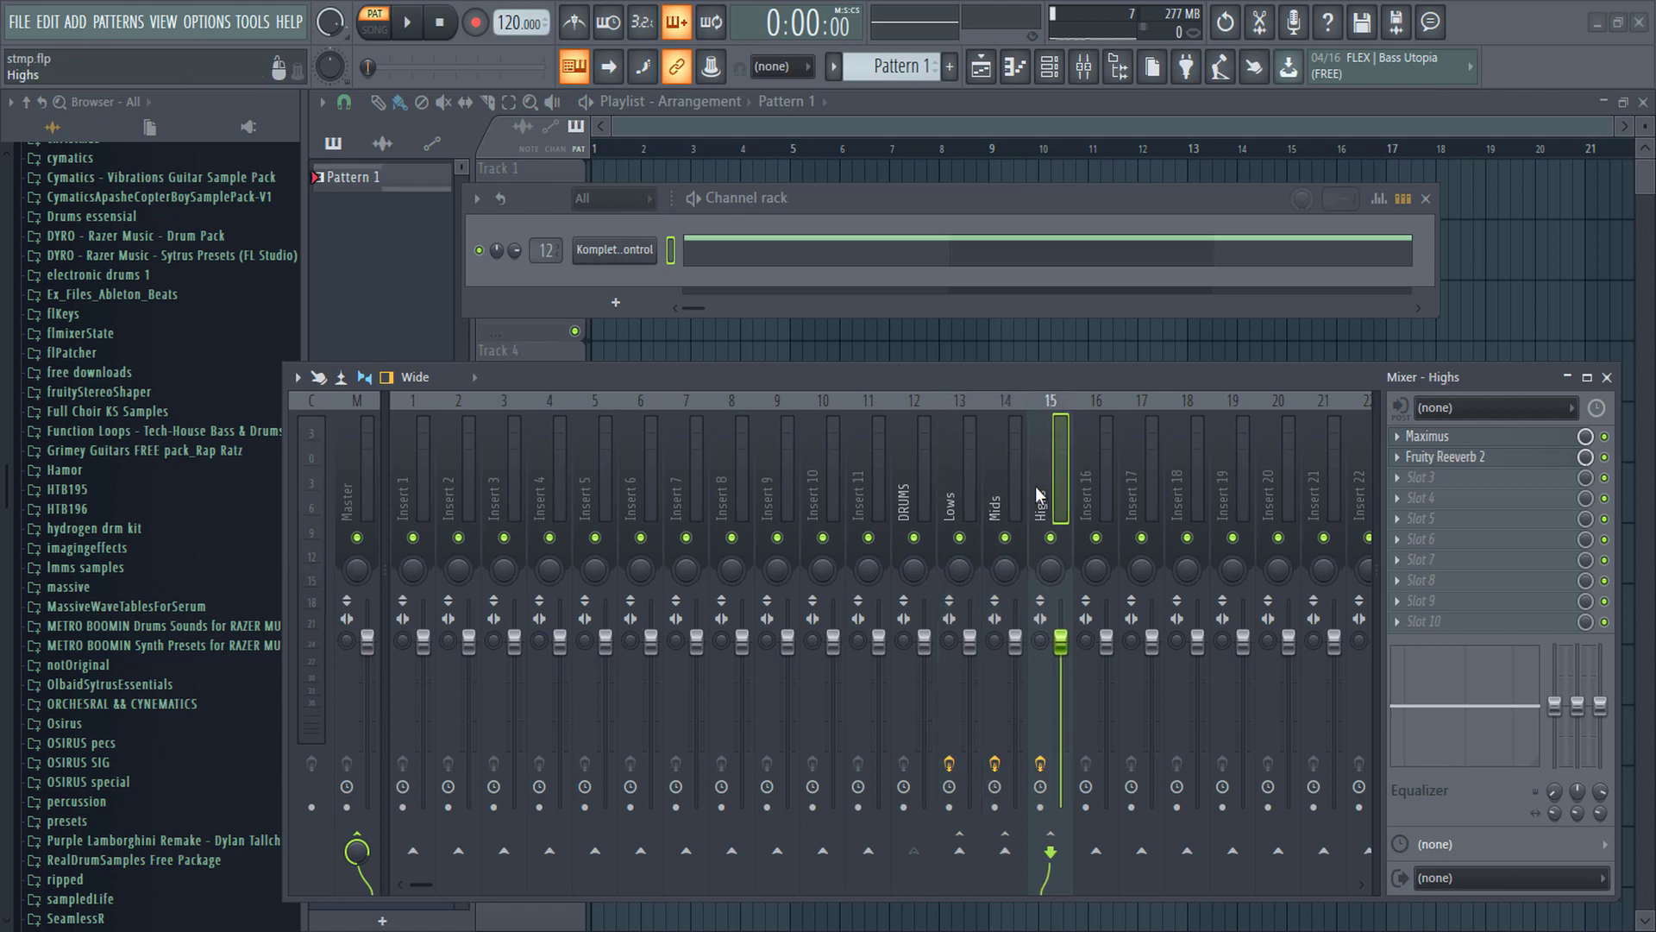
pyautogui.click(966, 483)
pyautogui.click(1039, 479)
pyautogui.click(967, 447)
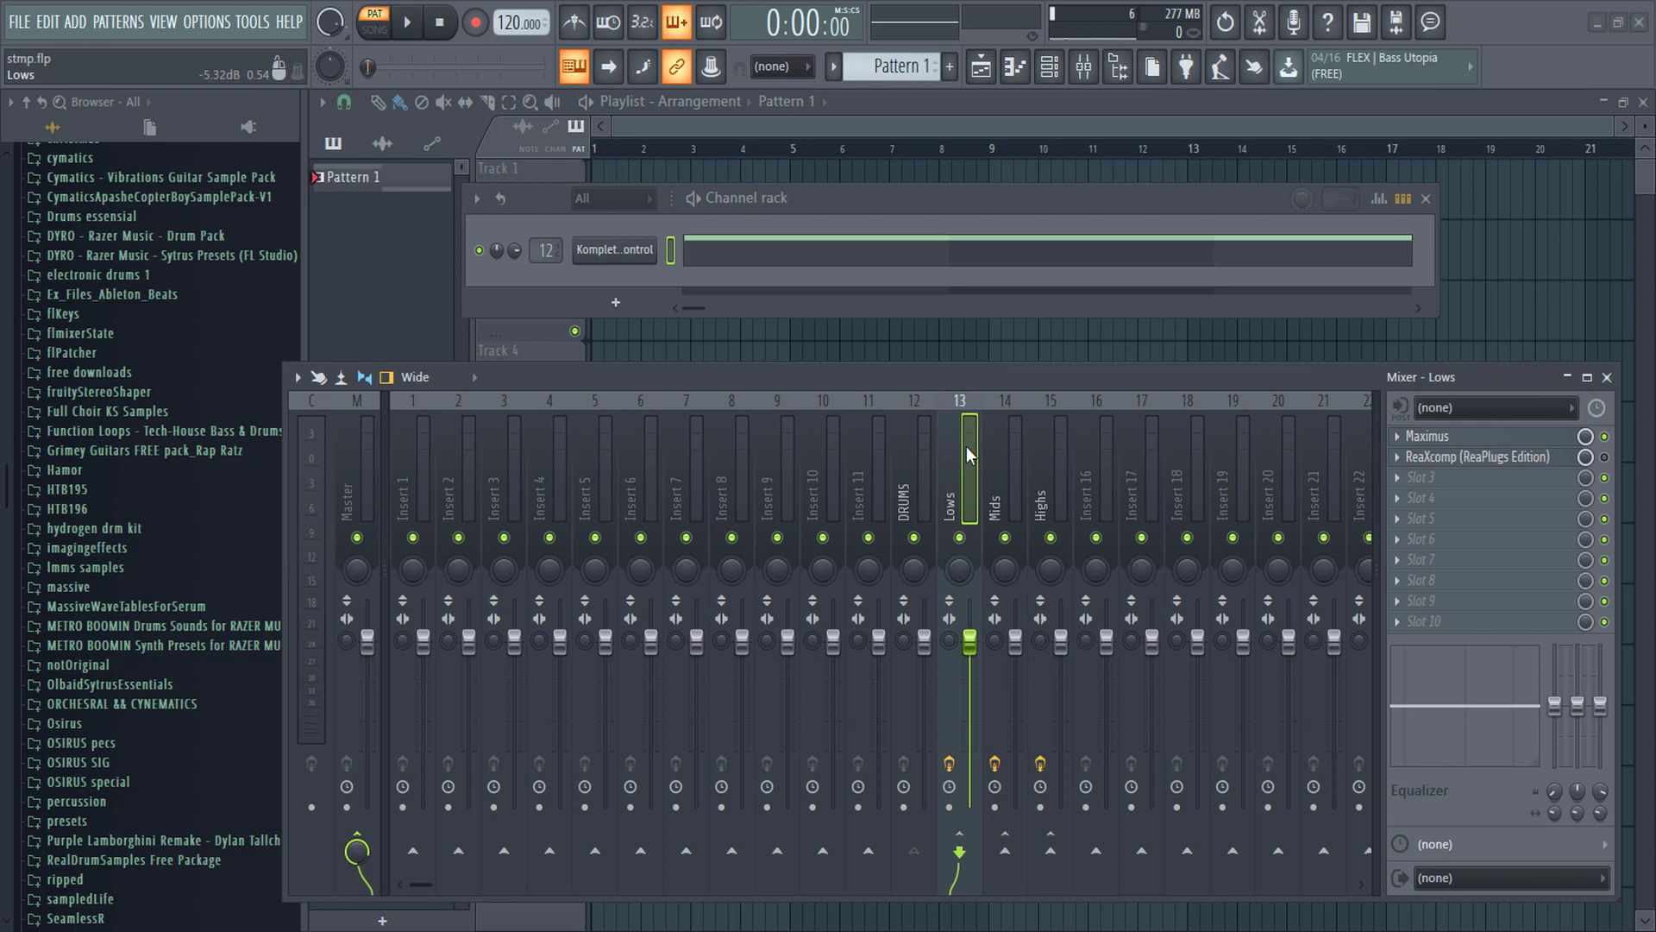
pyautogui.click(928, 477)
pyautogui.press('space')
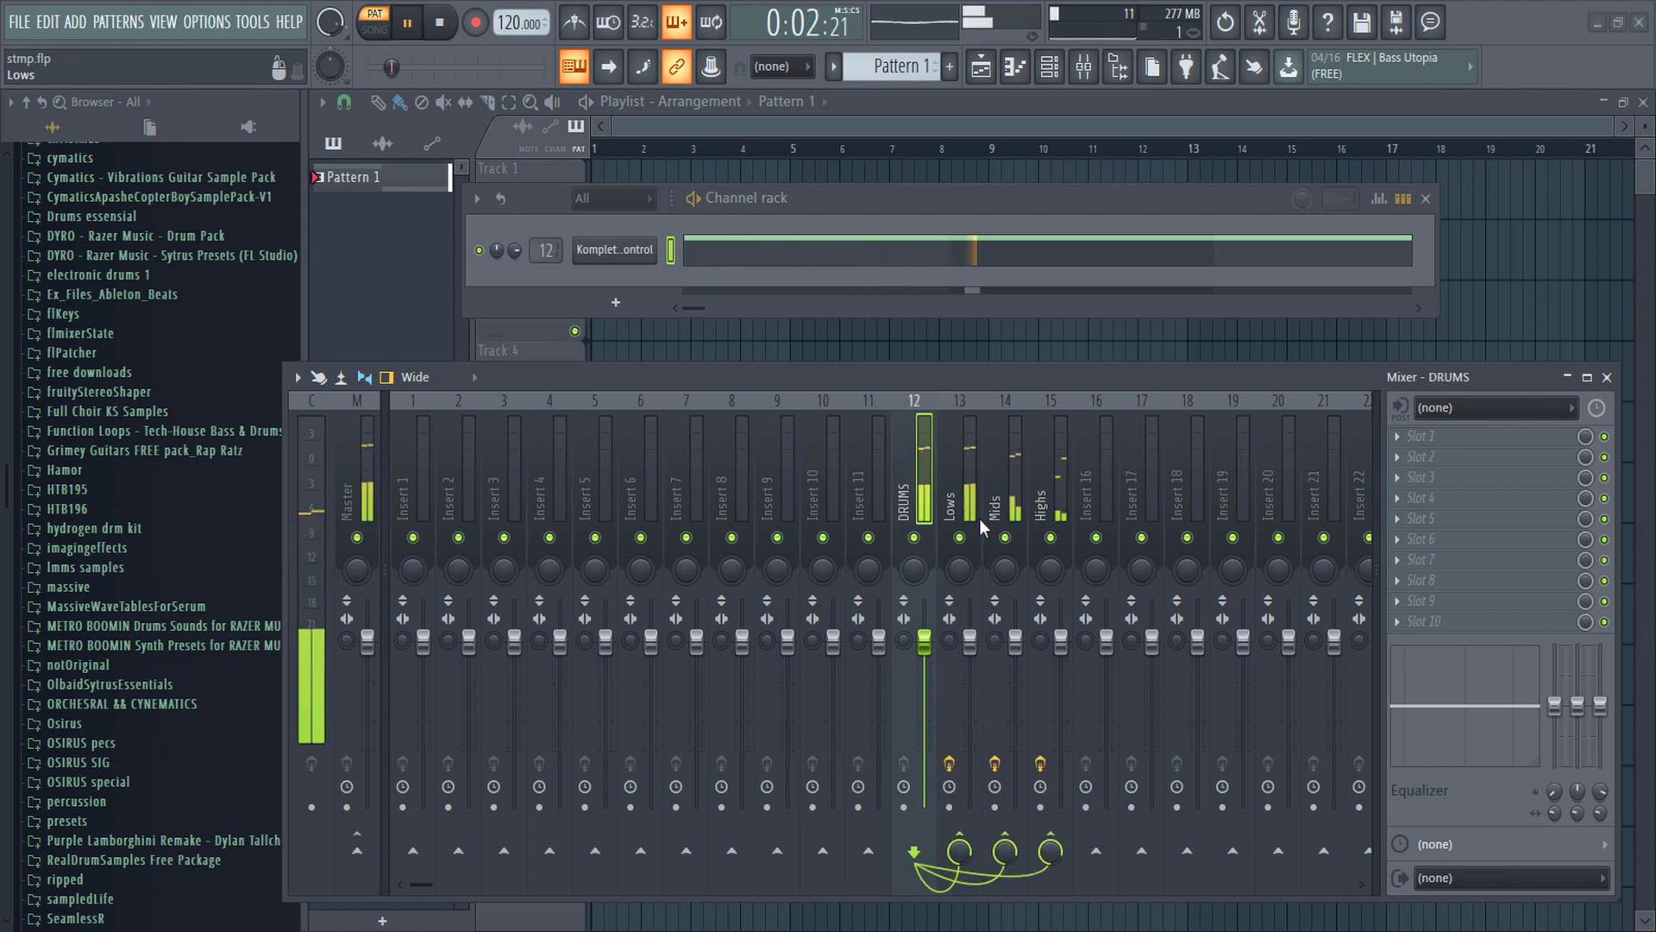
pyautogui.click(1006, 538)
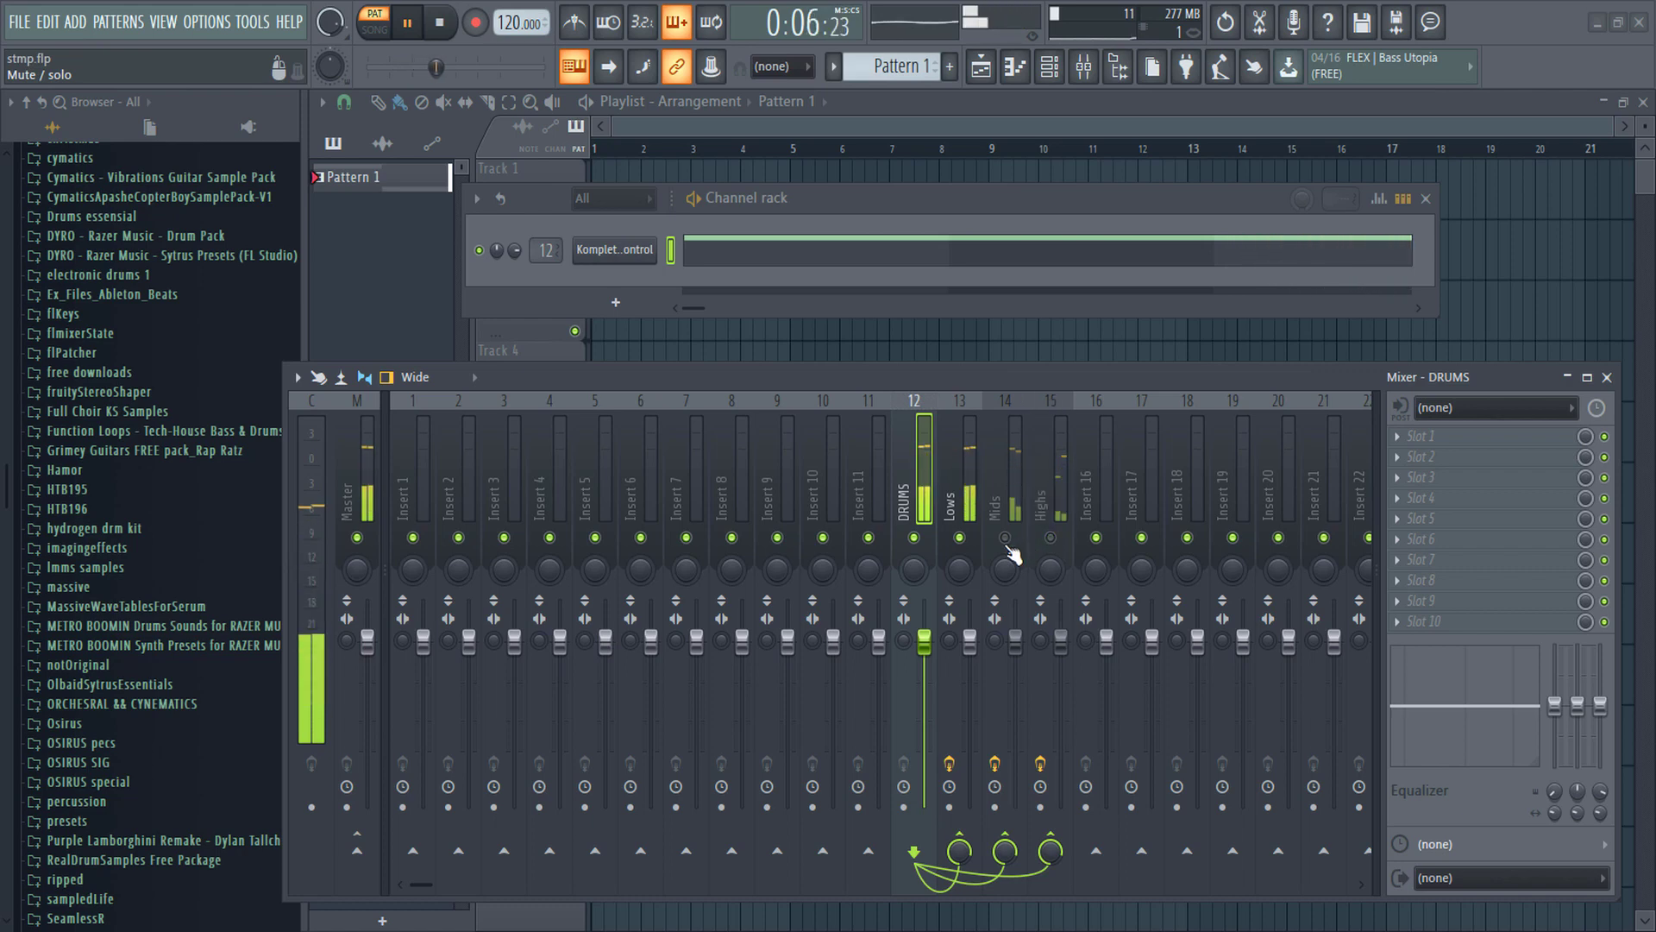
pyautogui.click(959, 537)
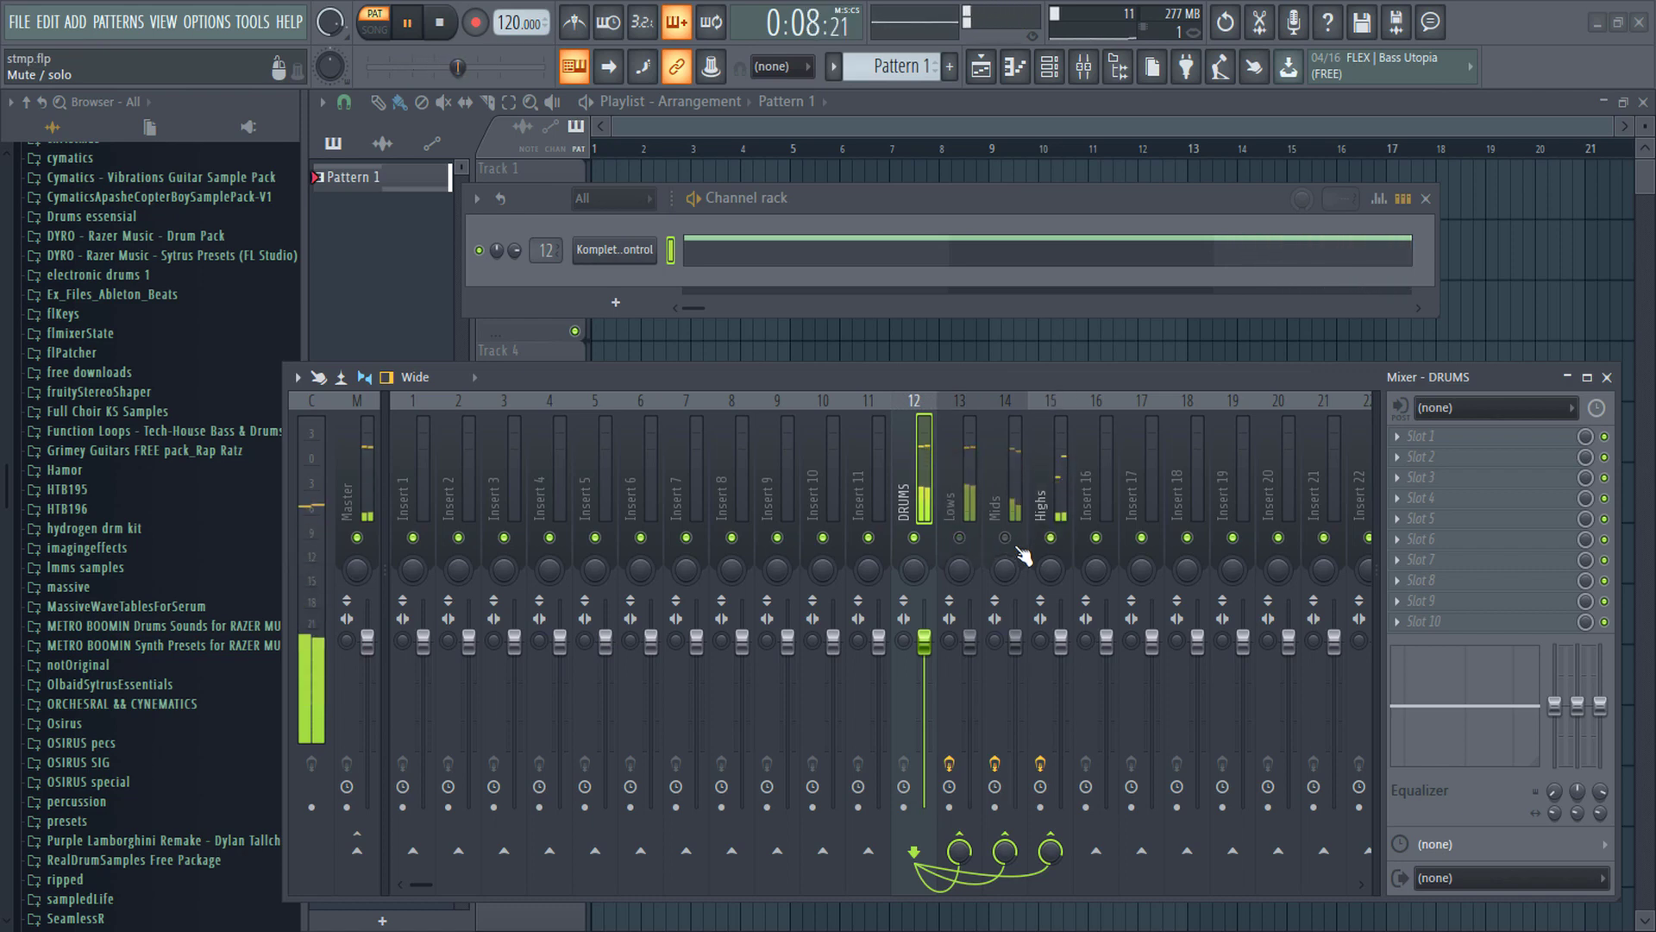
pyautogui.press('space')
pyautogui.click(1005, 537)
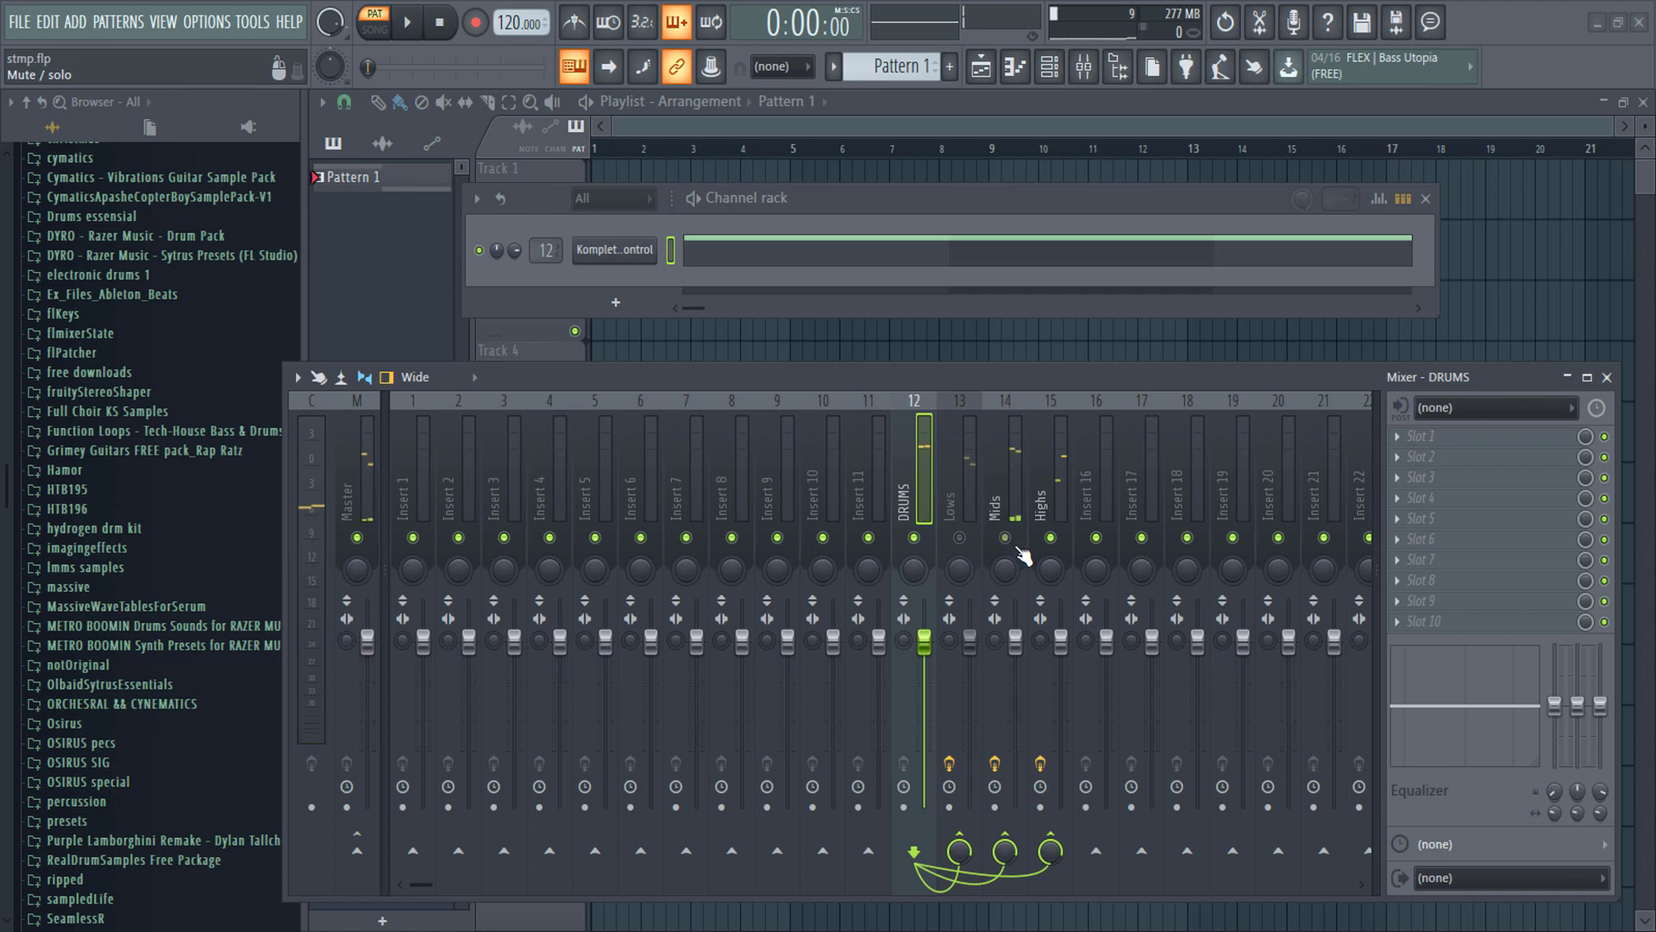
pyautogui.click(977, 543)
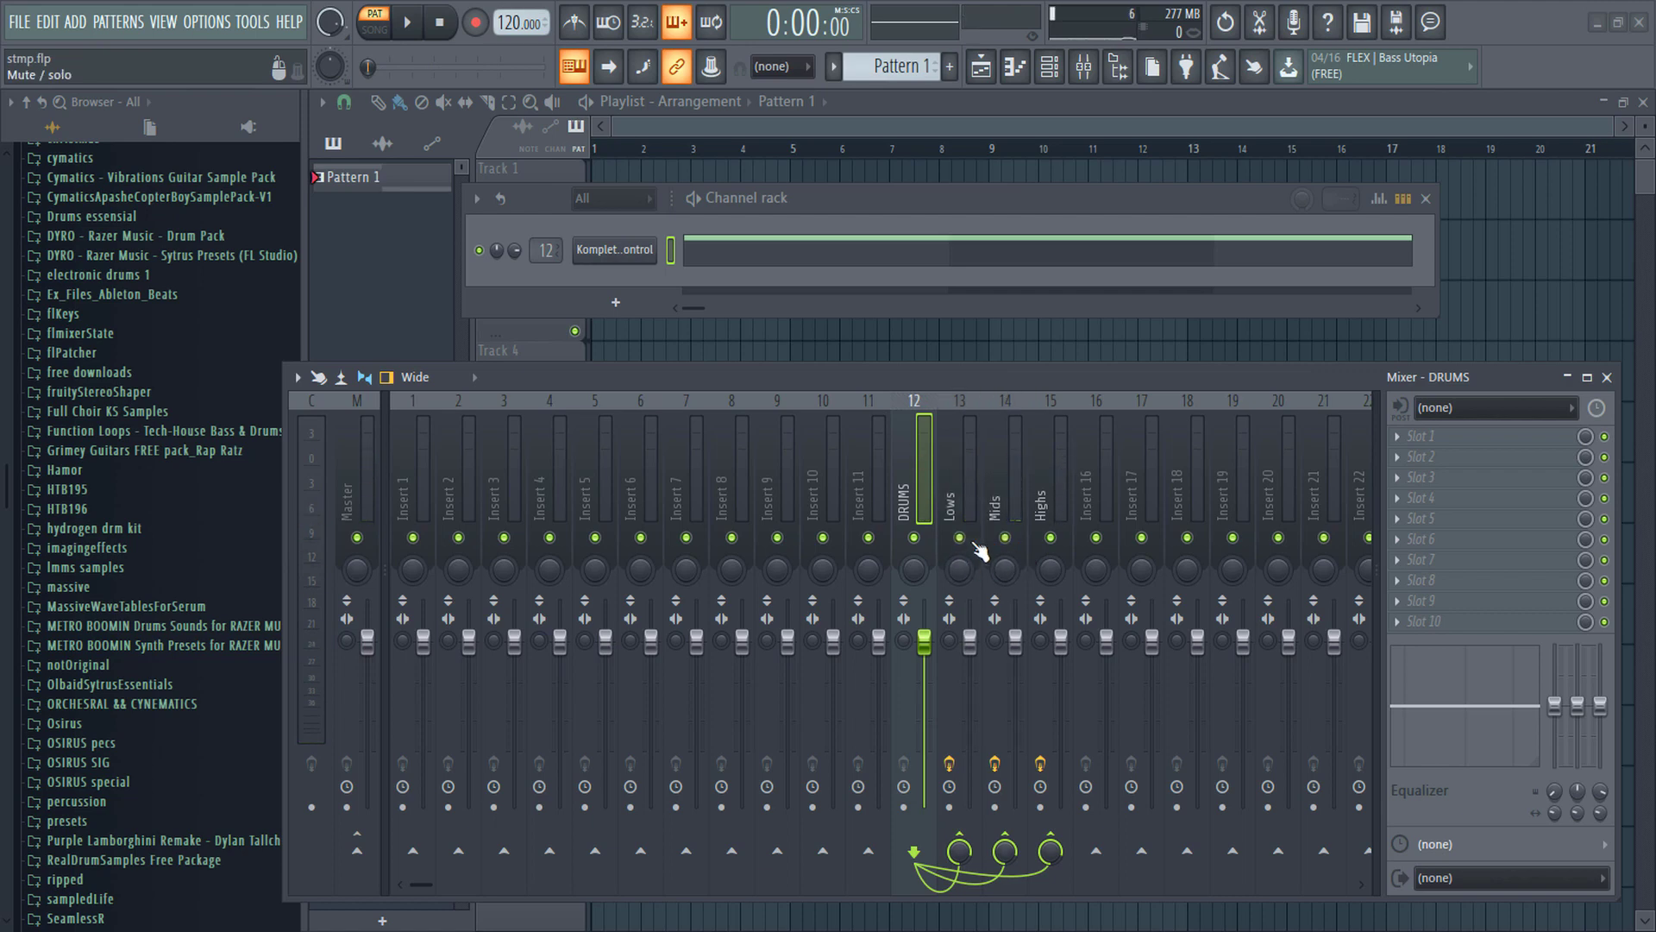
pyautogui.click(455, 489)
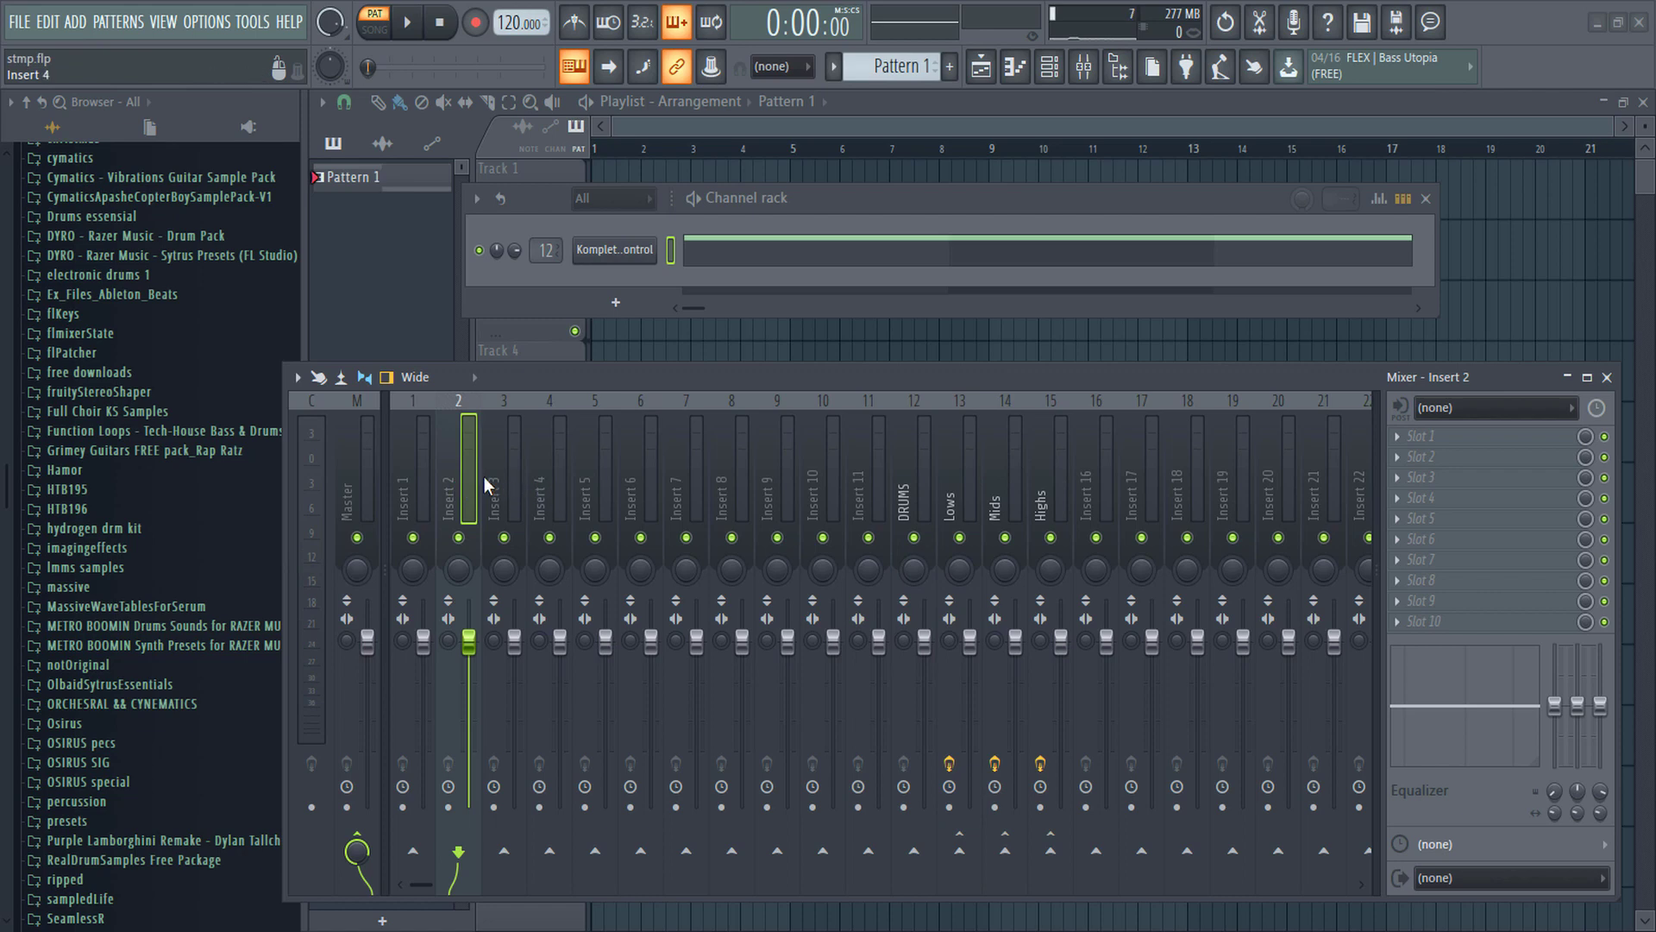
# Step: Name mixer inserts 2 and 3 DRUMS and LOW
pyautogui.rightClick(482, 476)
pyautogui.click(583, 417)
pyautogui.write('DRUMS')
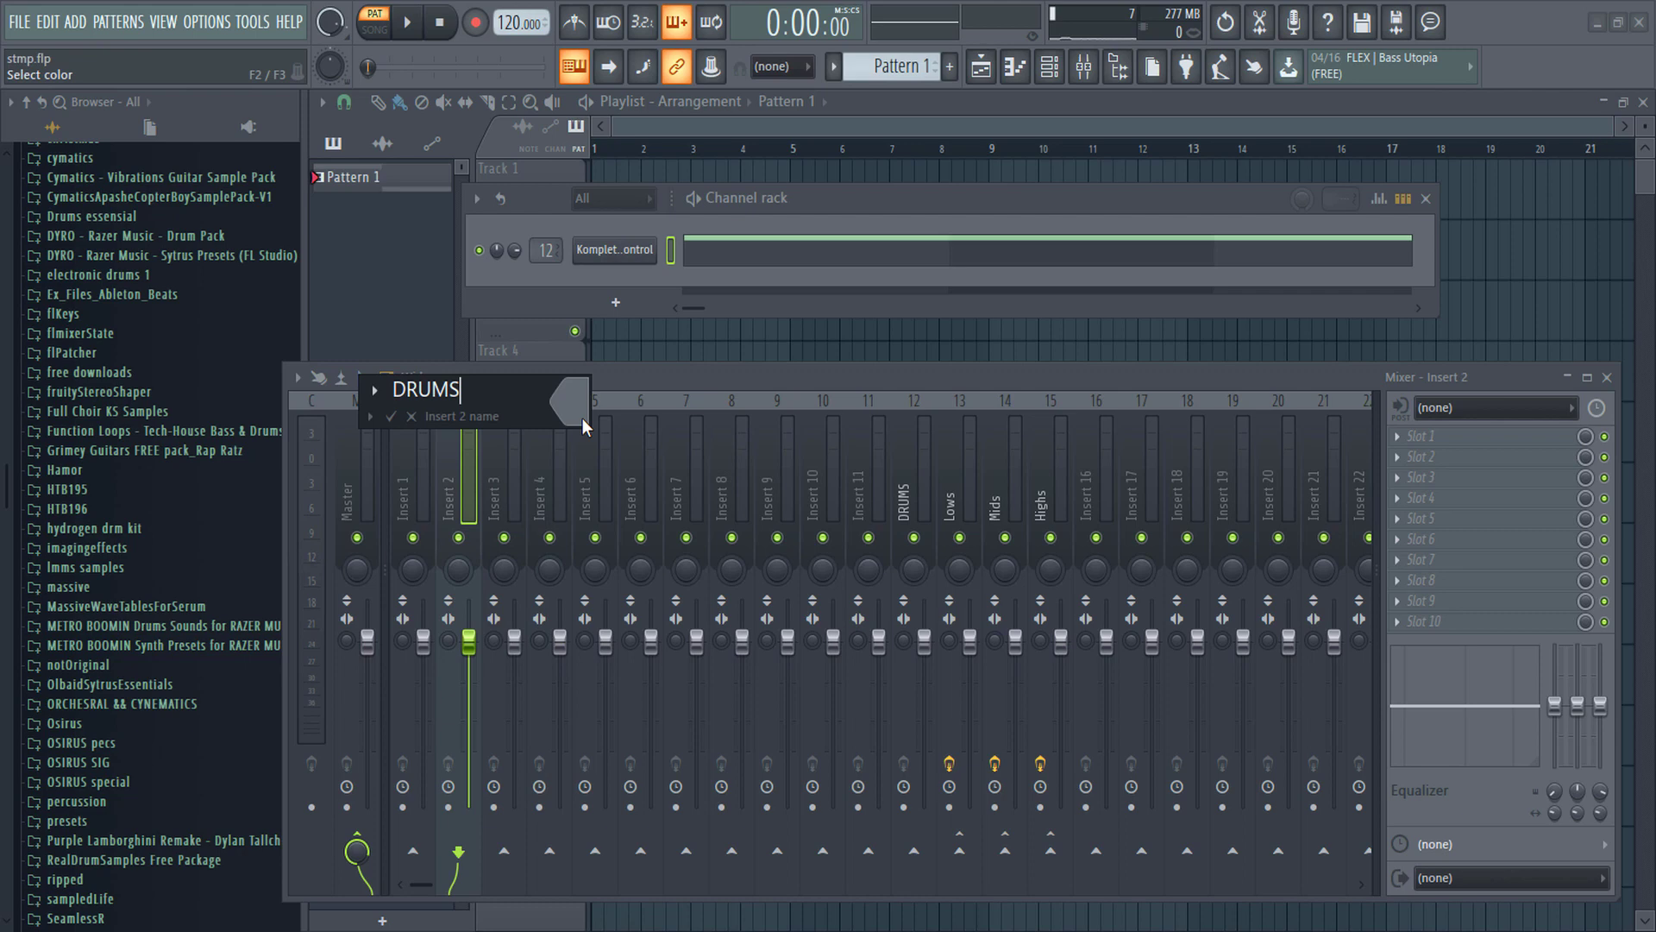
pyautogui.press('Return')
pyautogui.rightClick(496, 462)
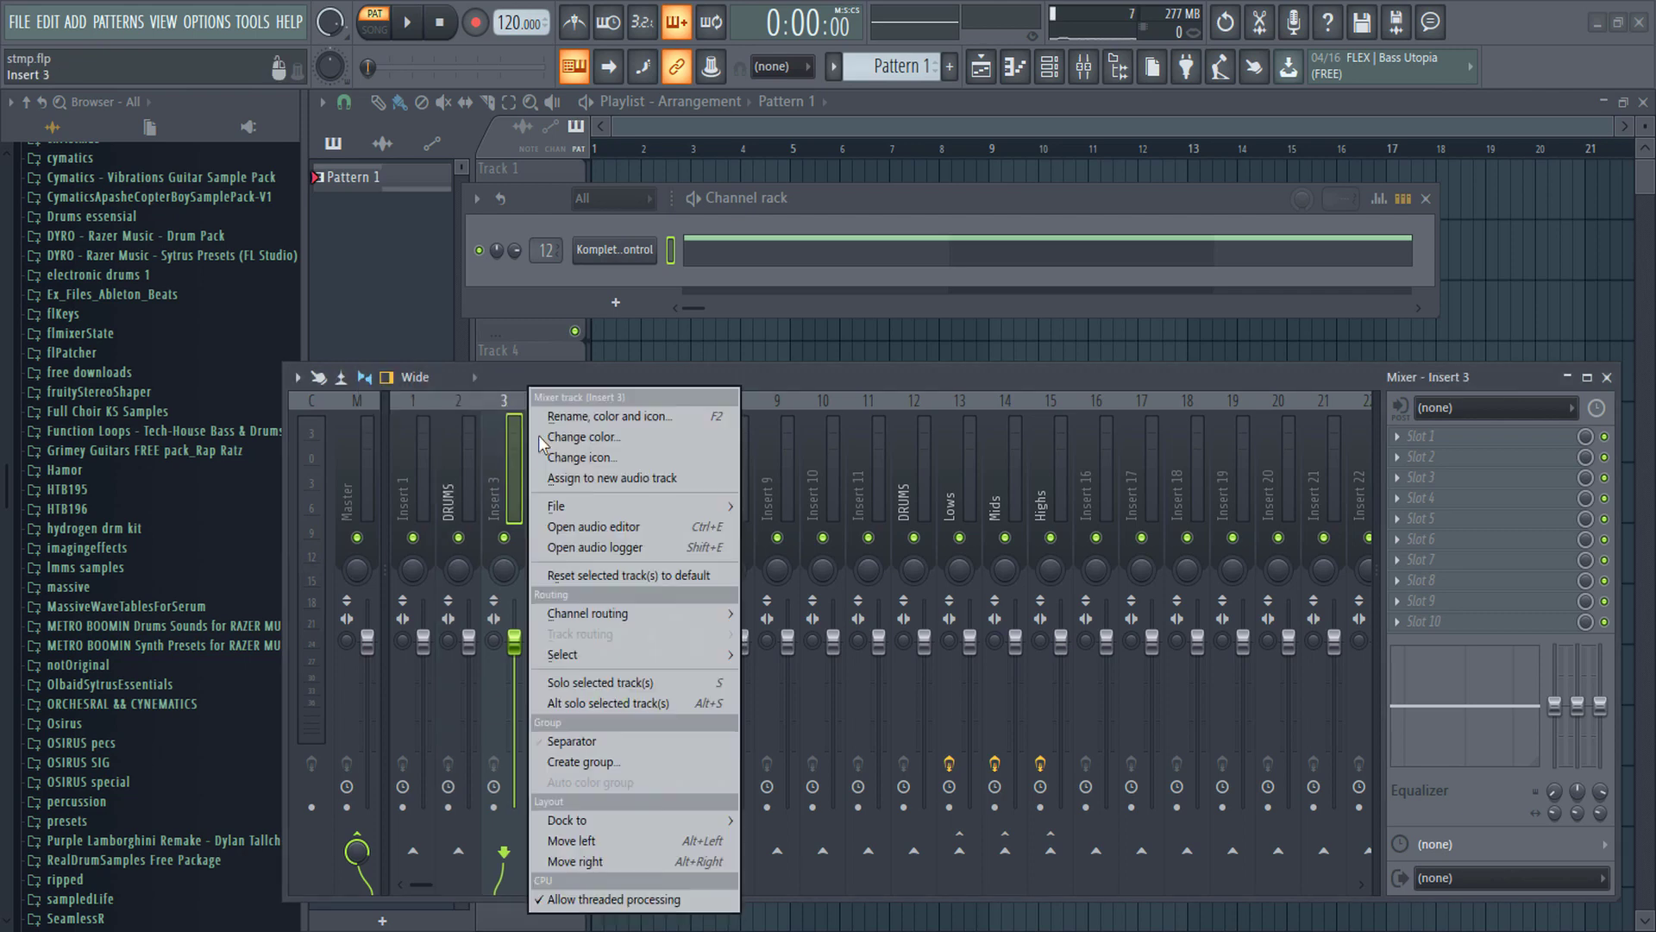
pyautogui.click(570, 416)
pyautogui.write('LOW')
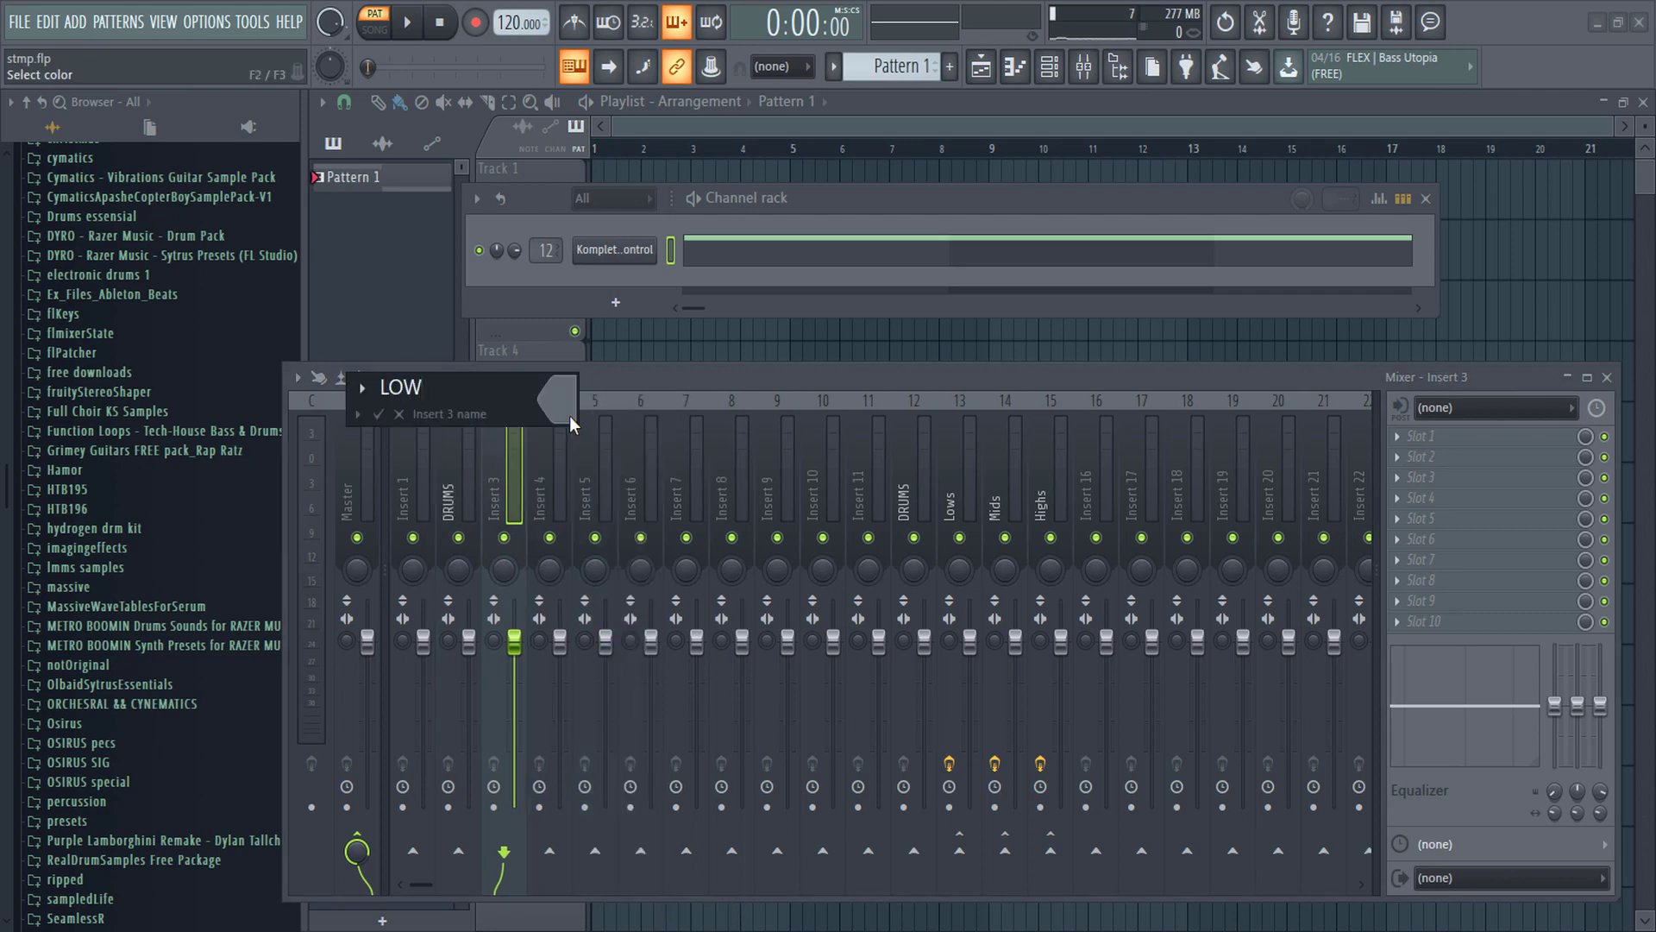
pyautogui.press('Return')
# Step: Name inserts 4 and 5 MID and HIGH, and route the drum channel to insert 2
pyautogui.click(571, 418)
pyautogui.press('F2')
pyautogui.write('MID')
pyautogui.press('Return')
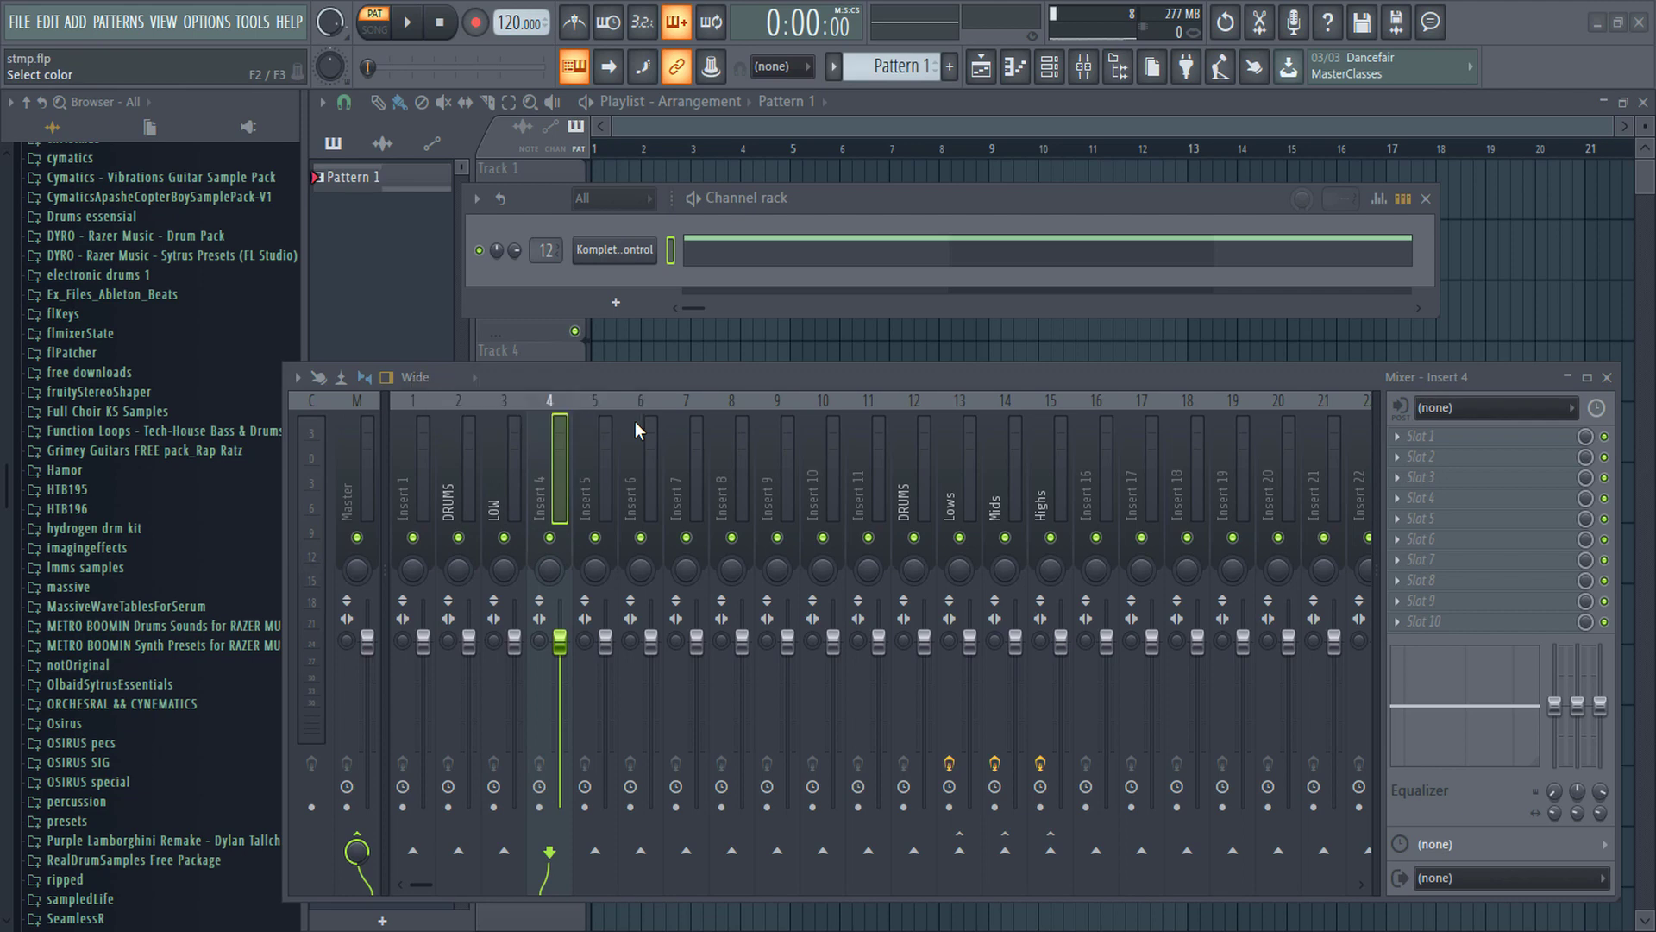
pyautogui.rightClick(615, 449)
pyautogui.click(678, 416)
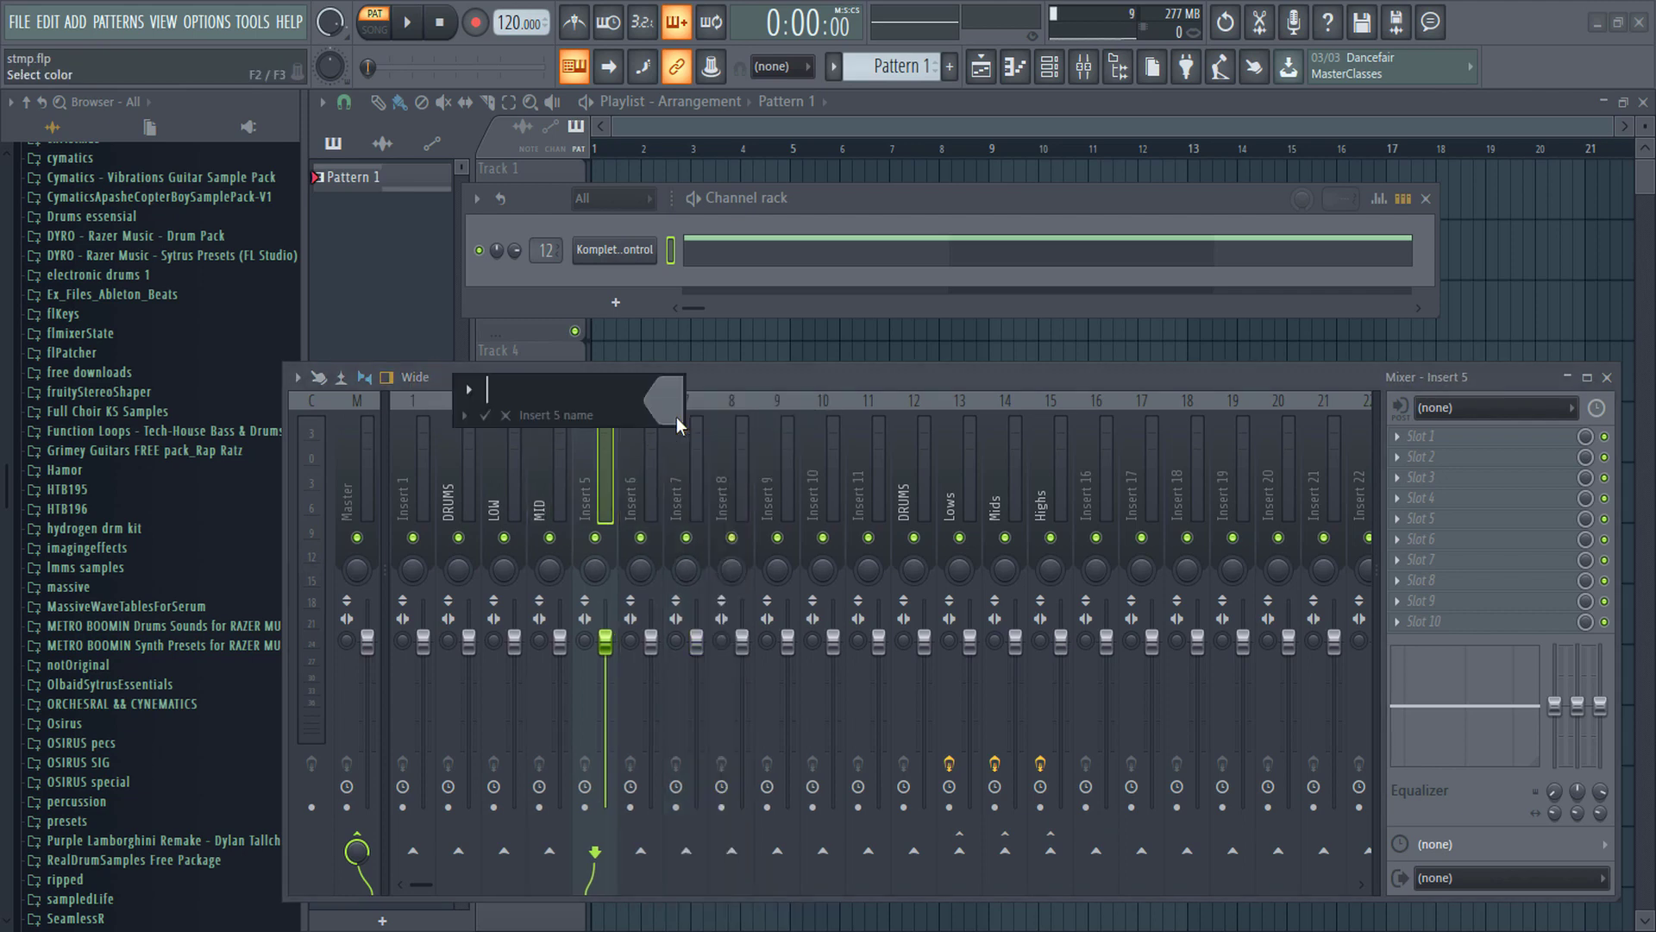
pyautogui.write('HIGH')
pyautogui.press('Return')
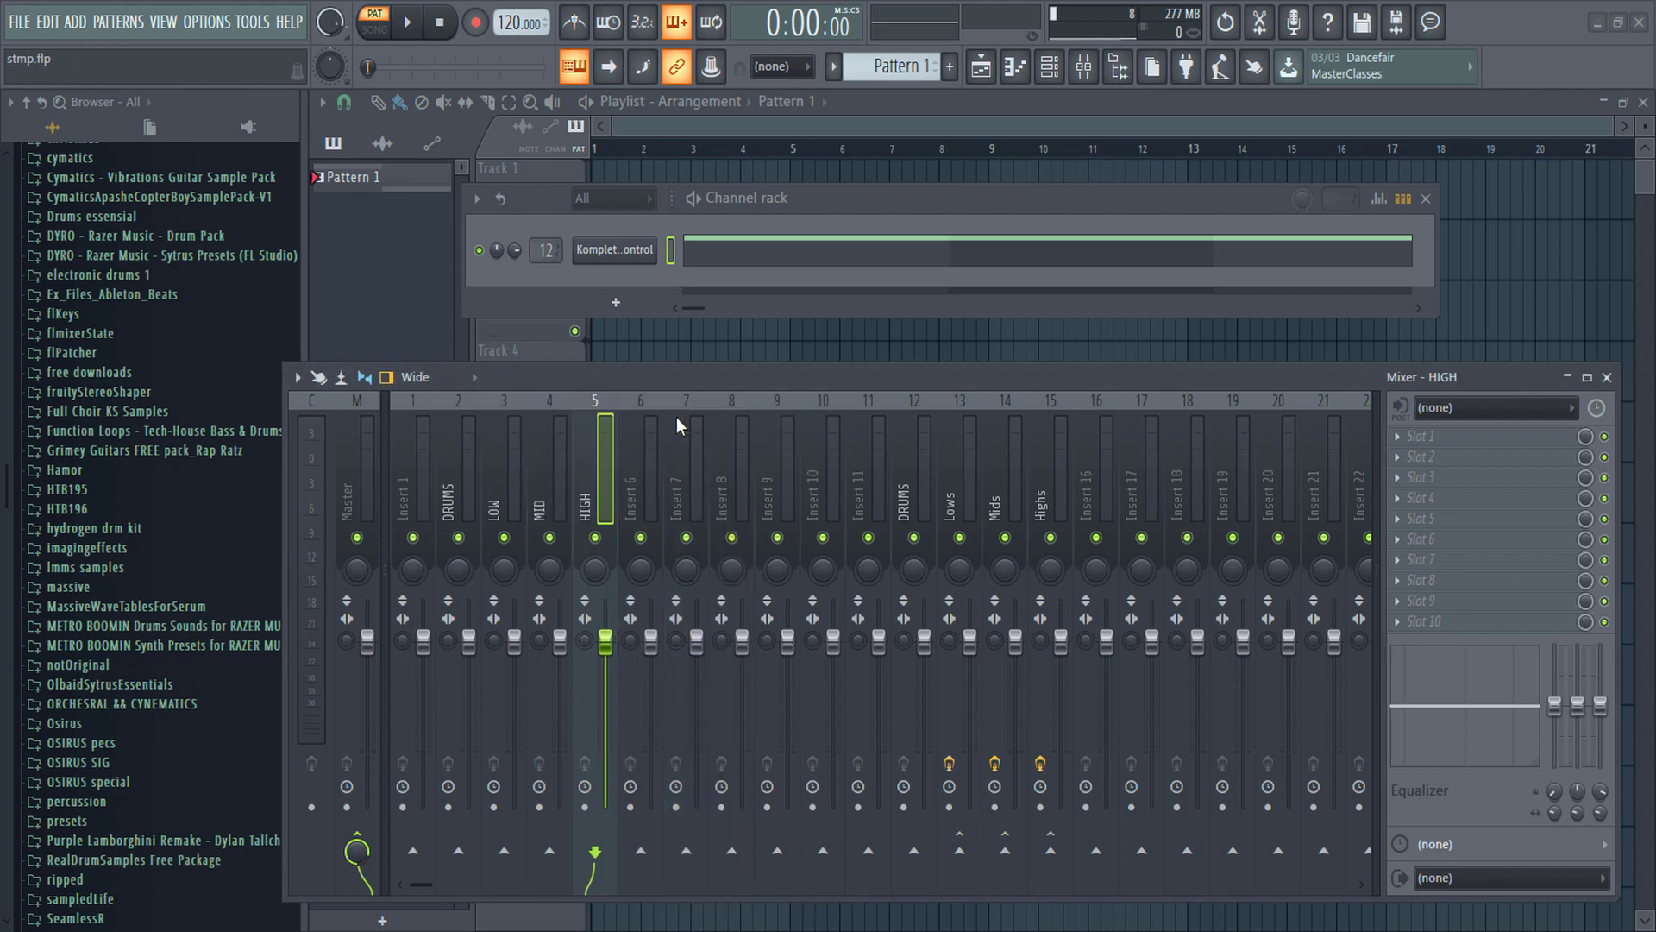
pyautogui.moveTo(544, 244)
pyautogui.mouseDown()
pyautogui.moveTo(543, 217)
pyautogui.moveTo(543, 255)
pyautogui.mouseUp()
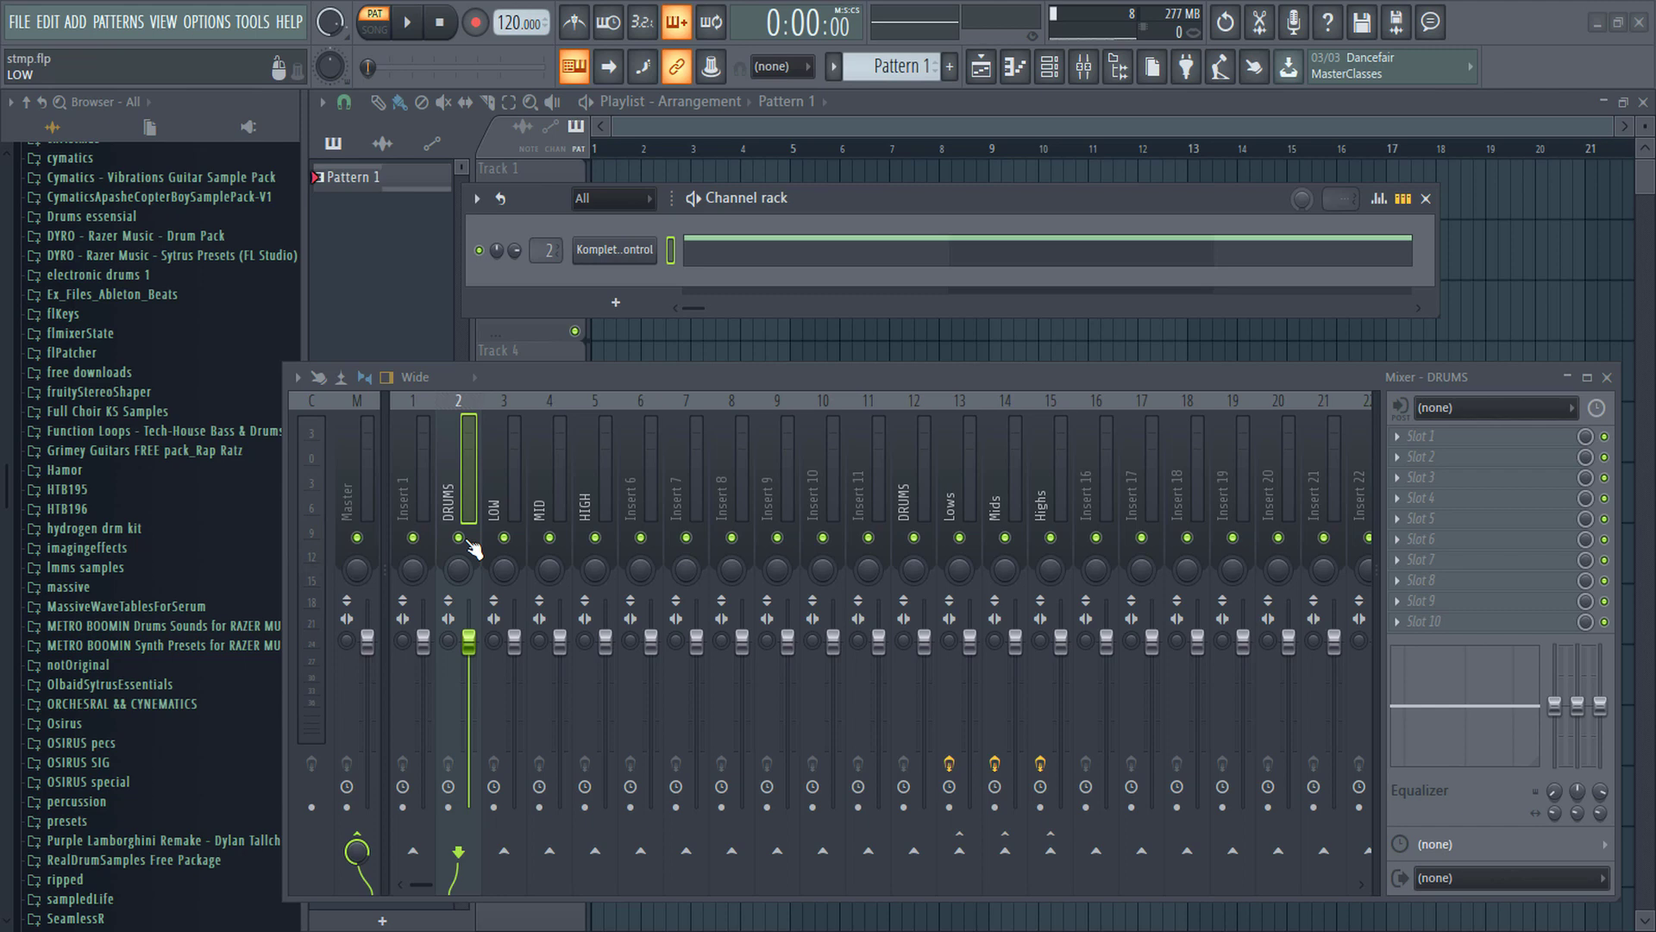
# Step: Disable the DRUMS send to Master and send DRUMS to the LOW, MID and HIGH inserts
pyautogui.click(359, 840)
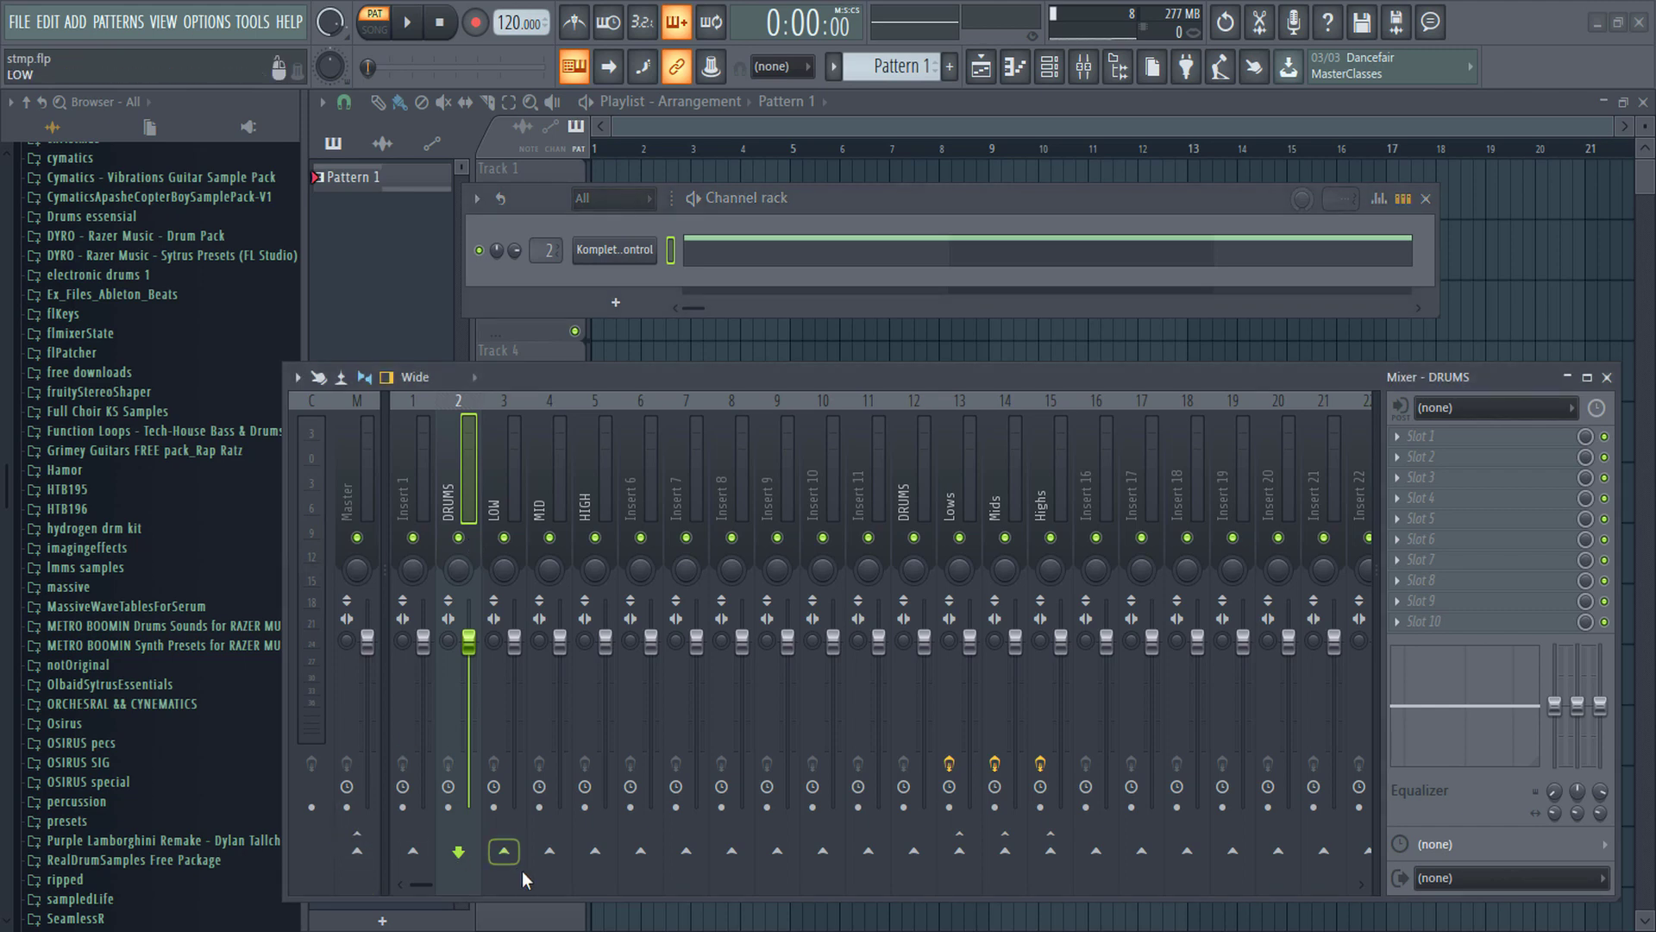
pyautogui.click(503, 850)
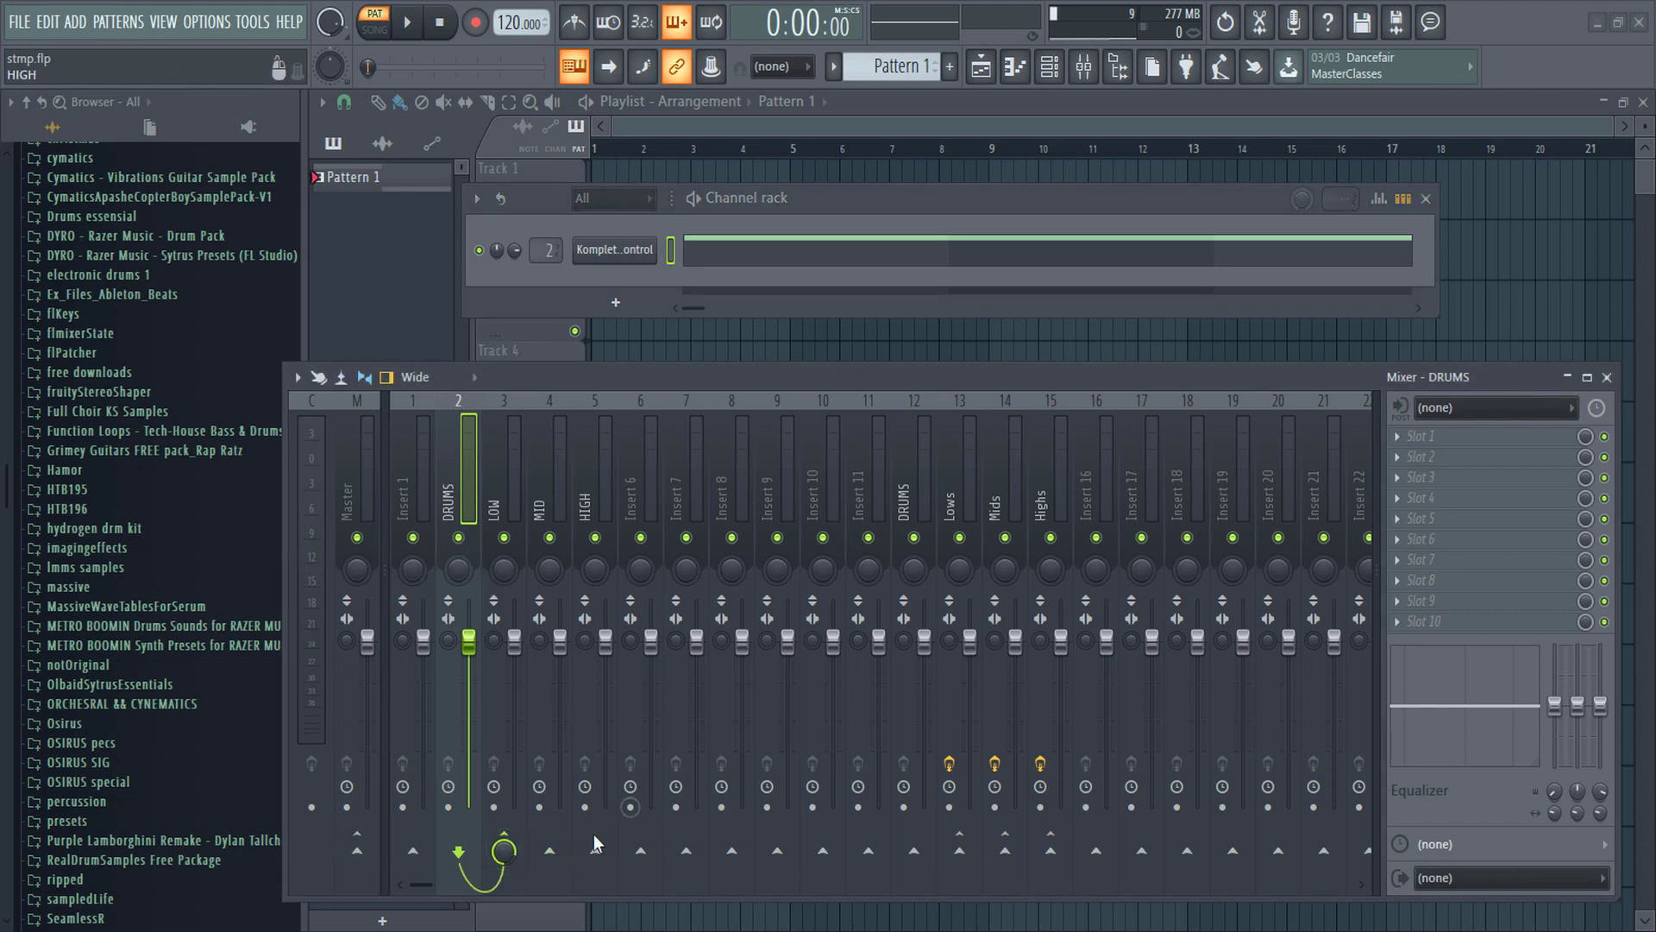
pyautogui.click(549, 851)
pyautogui.click(597, 852)
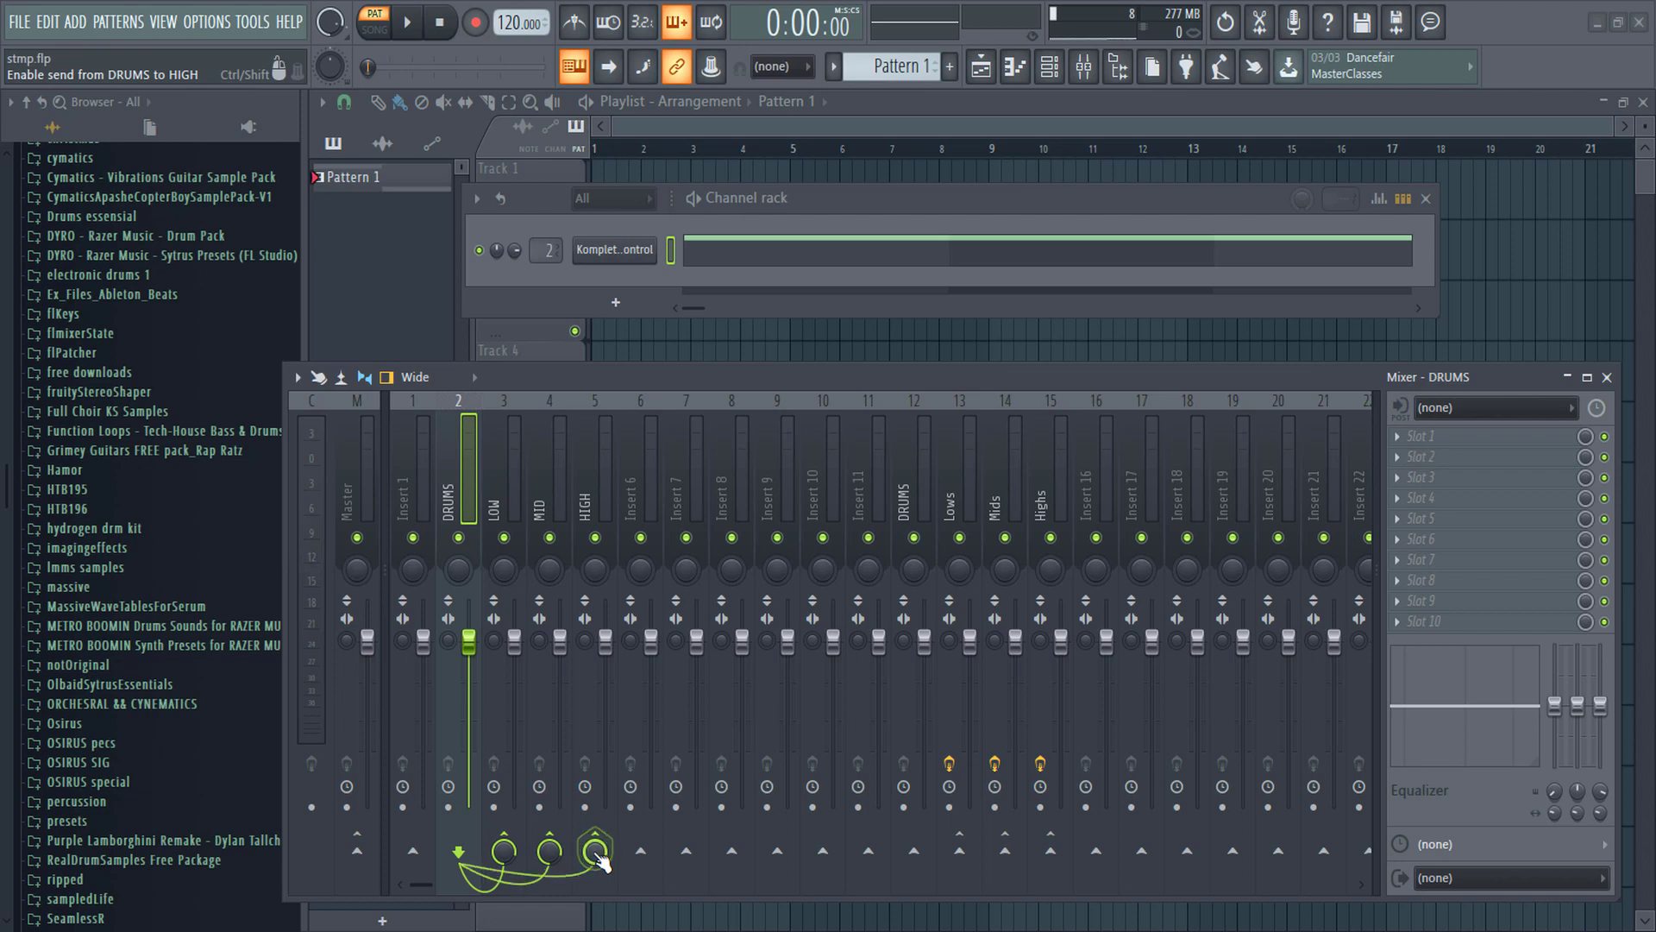
pyautogui.click(504, 488)
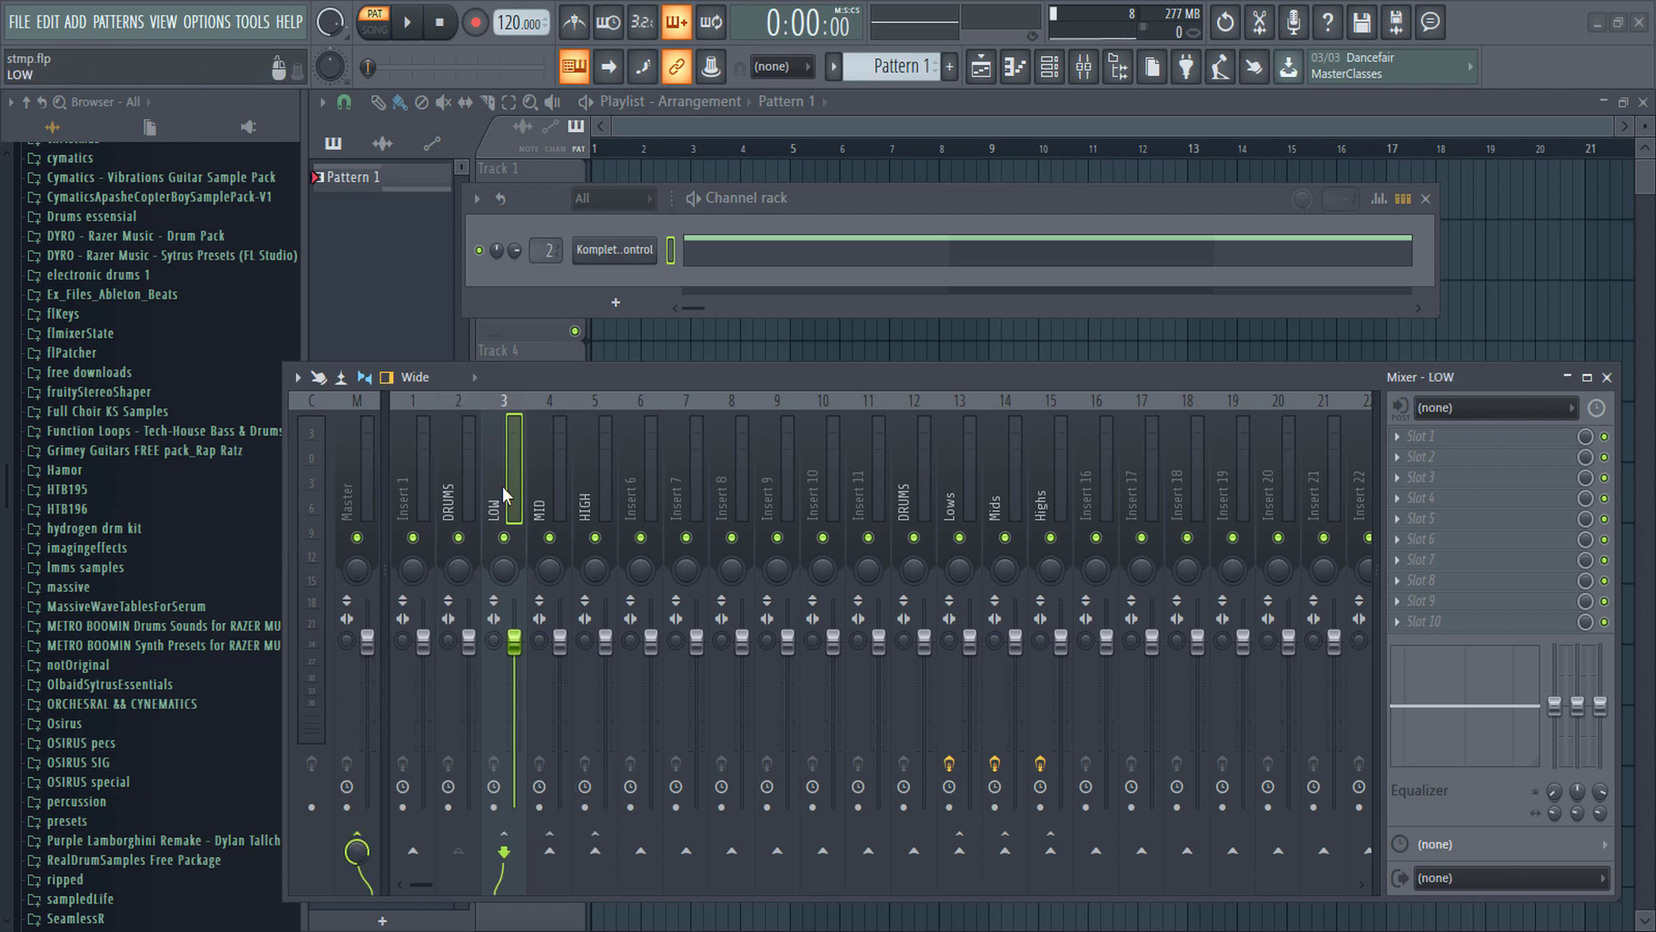
pyautogui.click(471, 485)
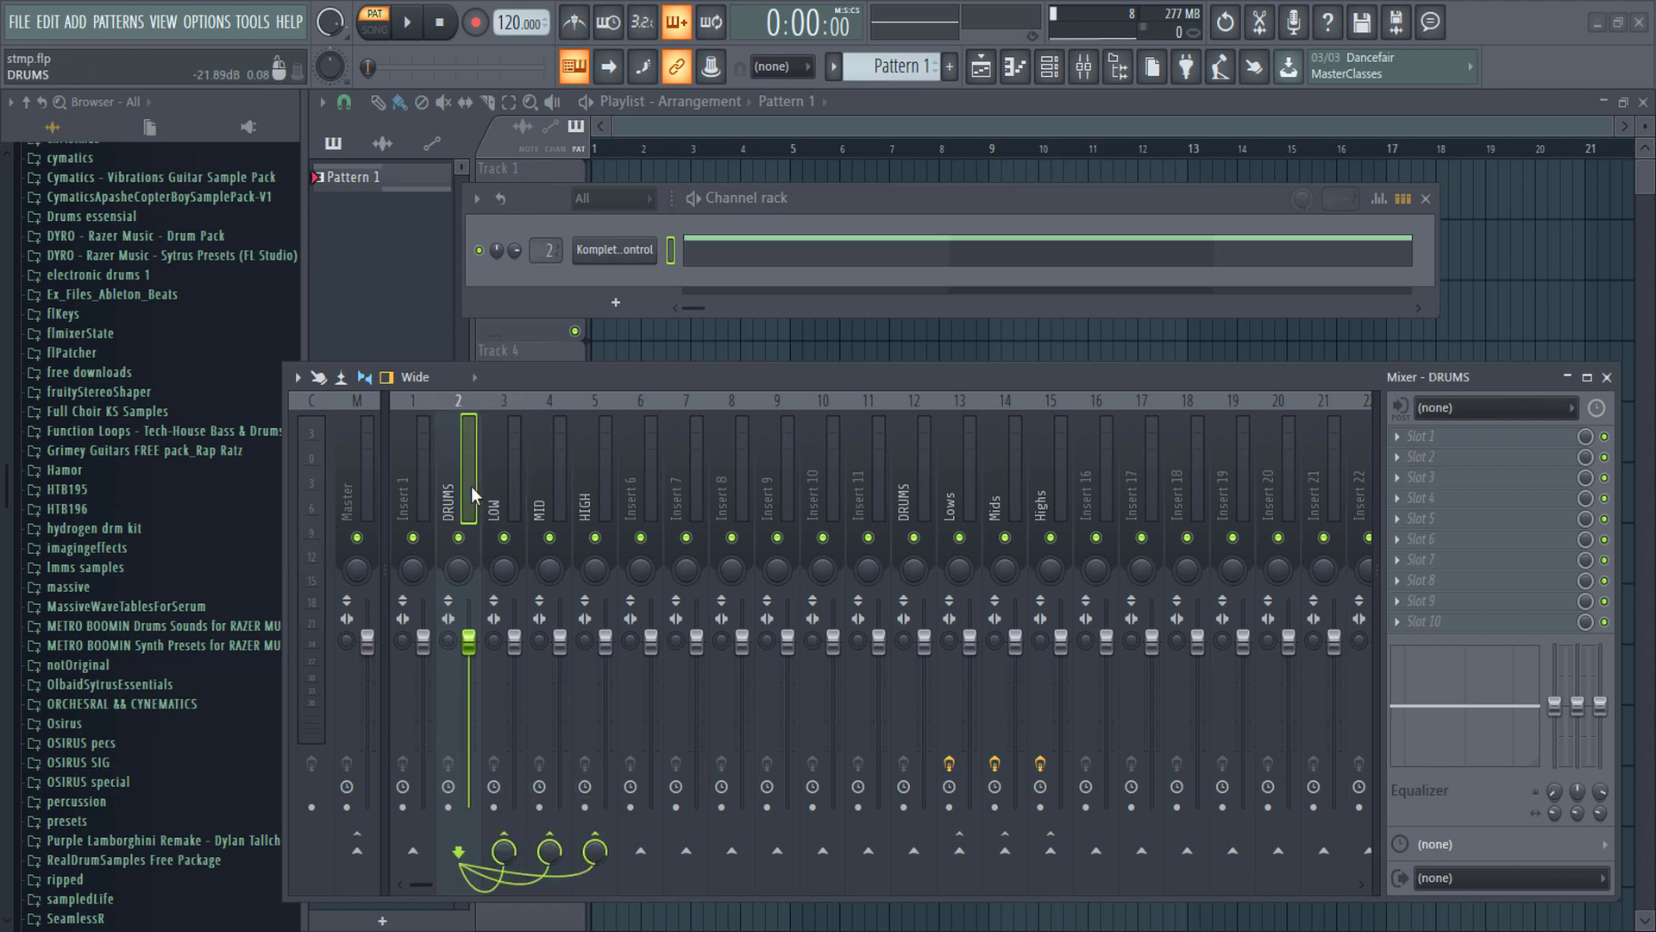
# Step: Load Maximus onto the LOW insert and centre its window
pyautogui.click(504, 488)
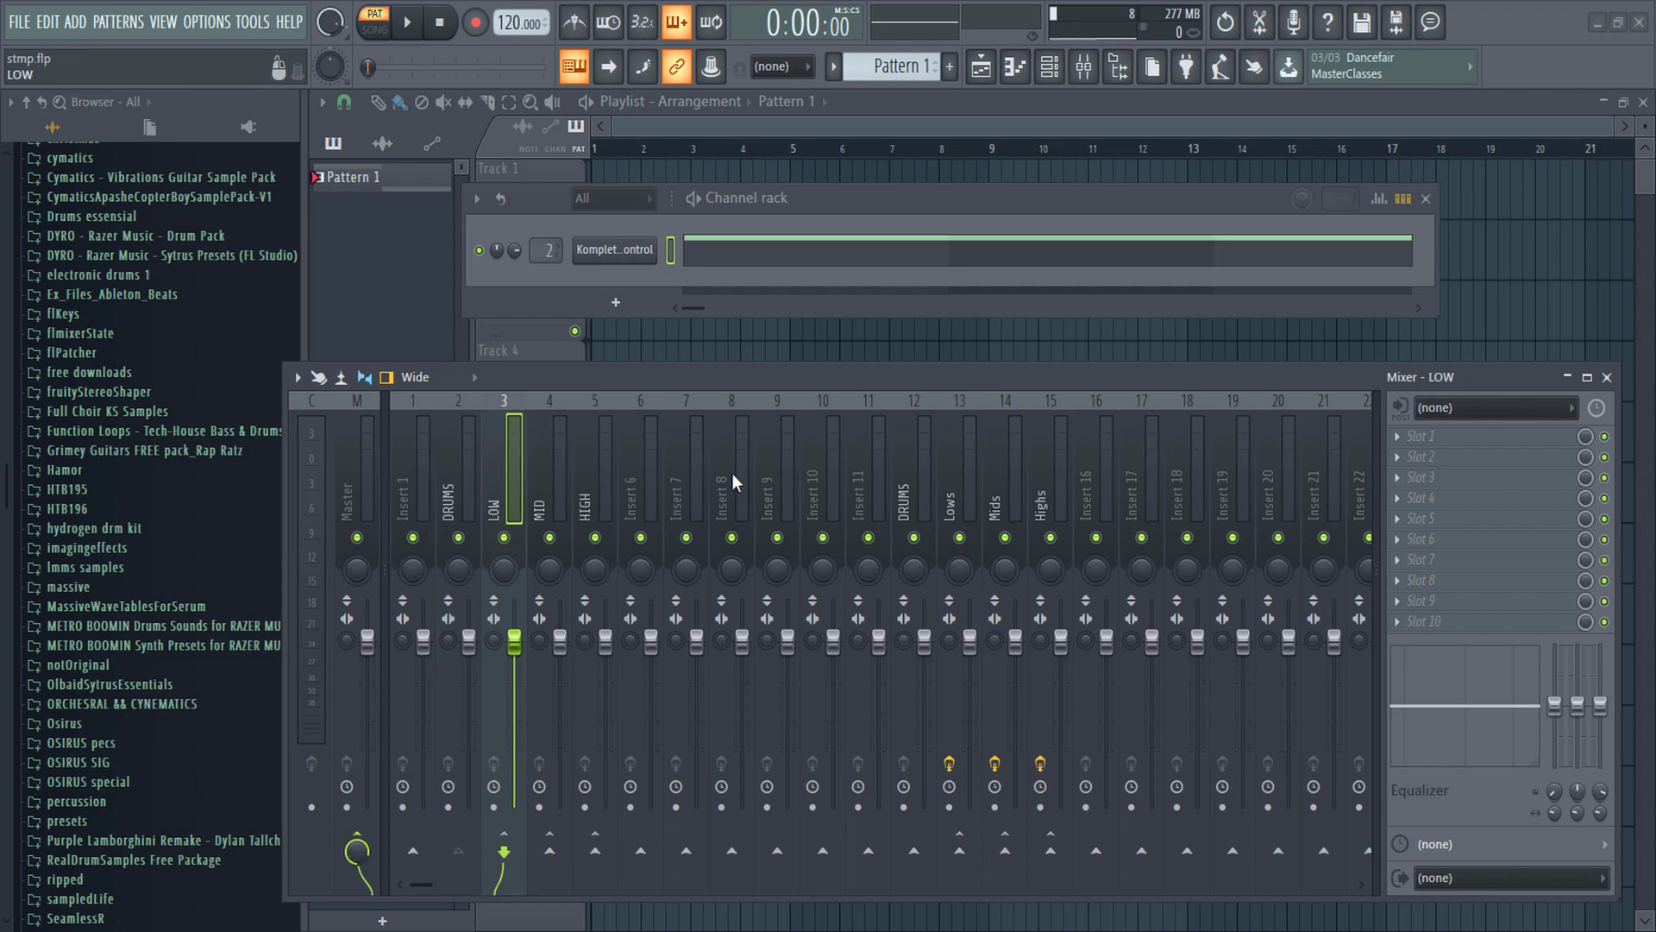
pyautogui.click(1477, 446)
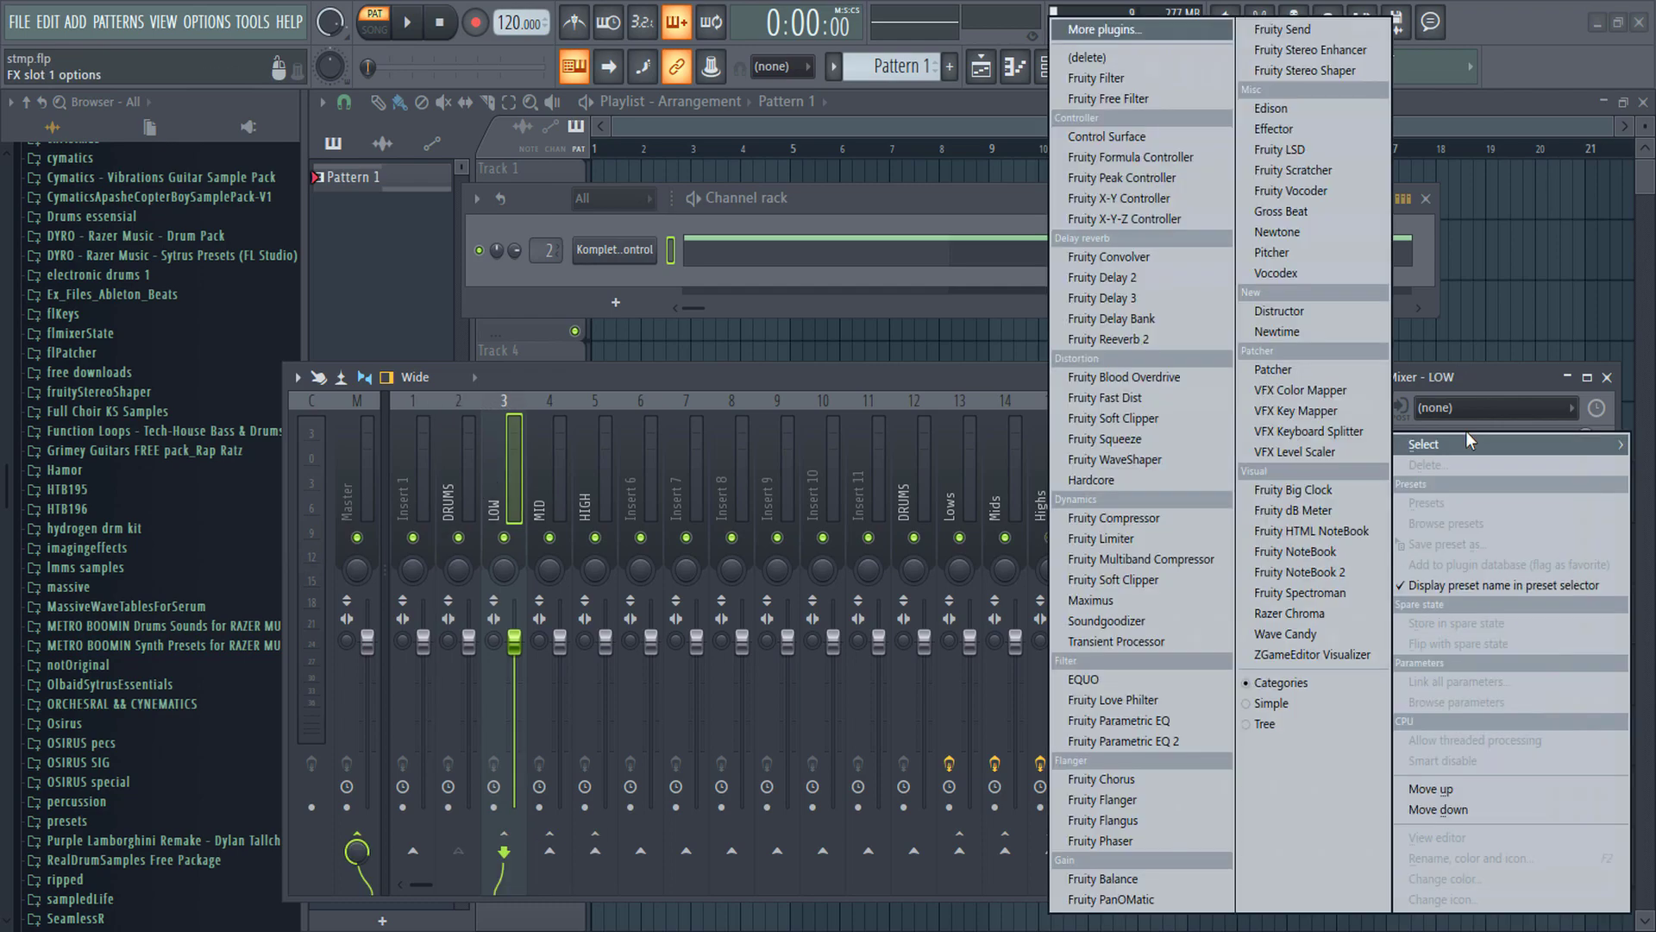
pyautogui.click(1162, 599)
pyautogui.moveTo(252, 134); pyautogui.dragTo(859, 181)
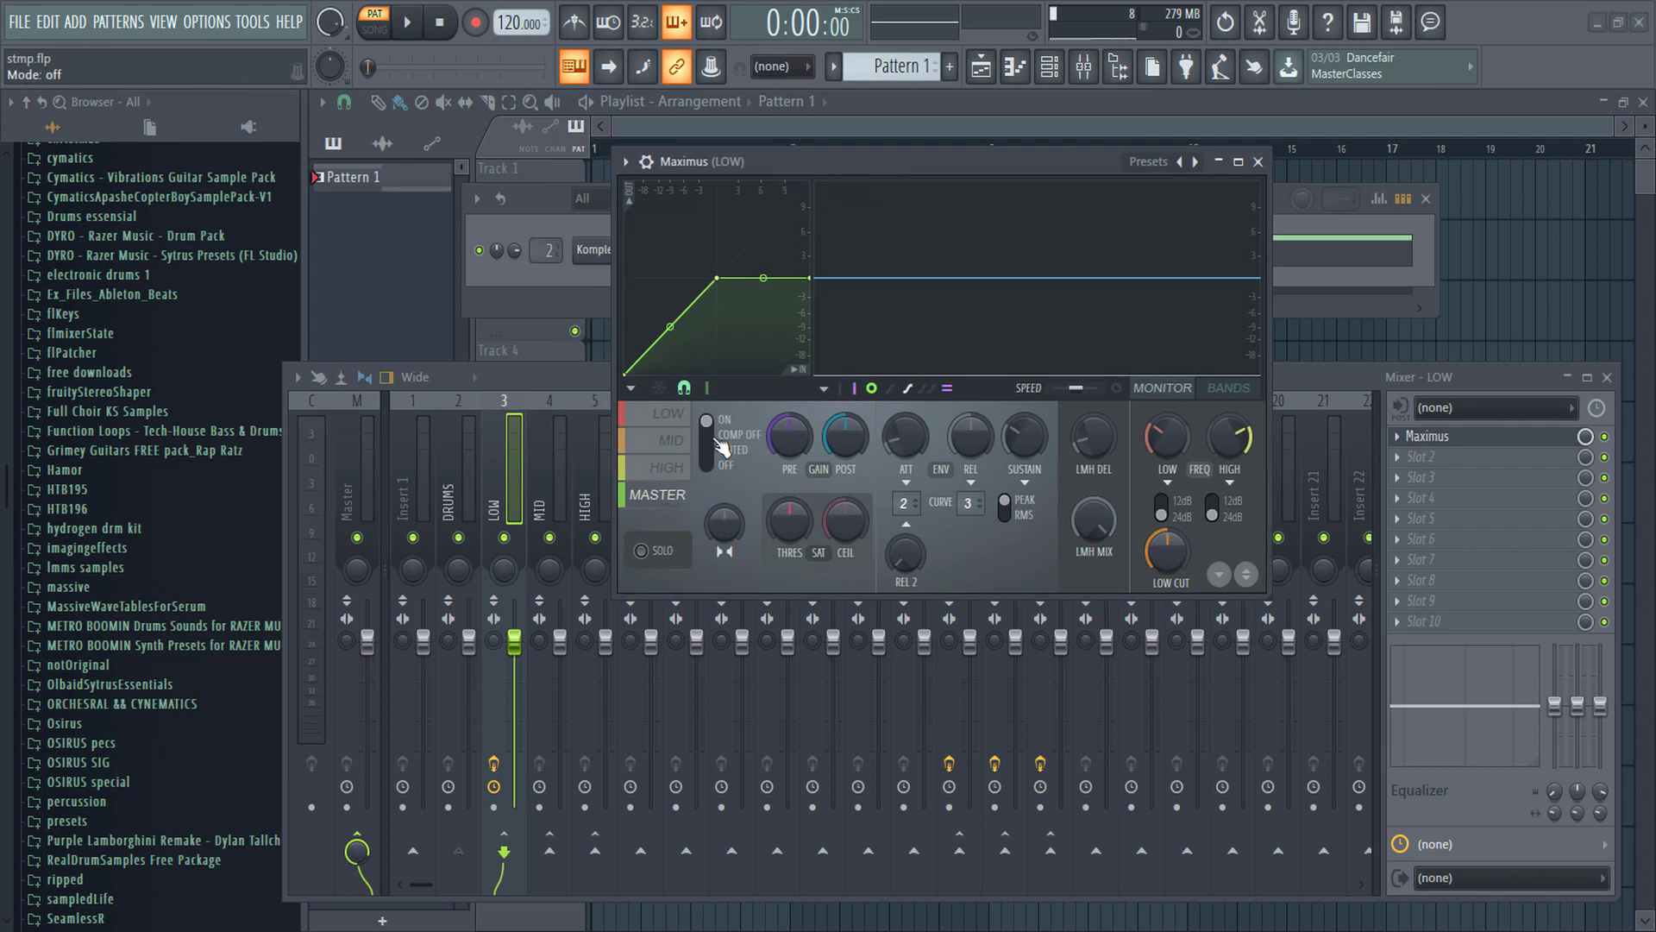
# Step: Turn compression off for all three Maximus bands, show the band display and lower the high crossover
pyautogui.click(724, 442)
pyautogui.click(669, 466)
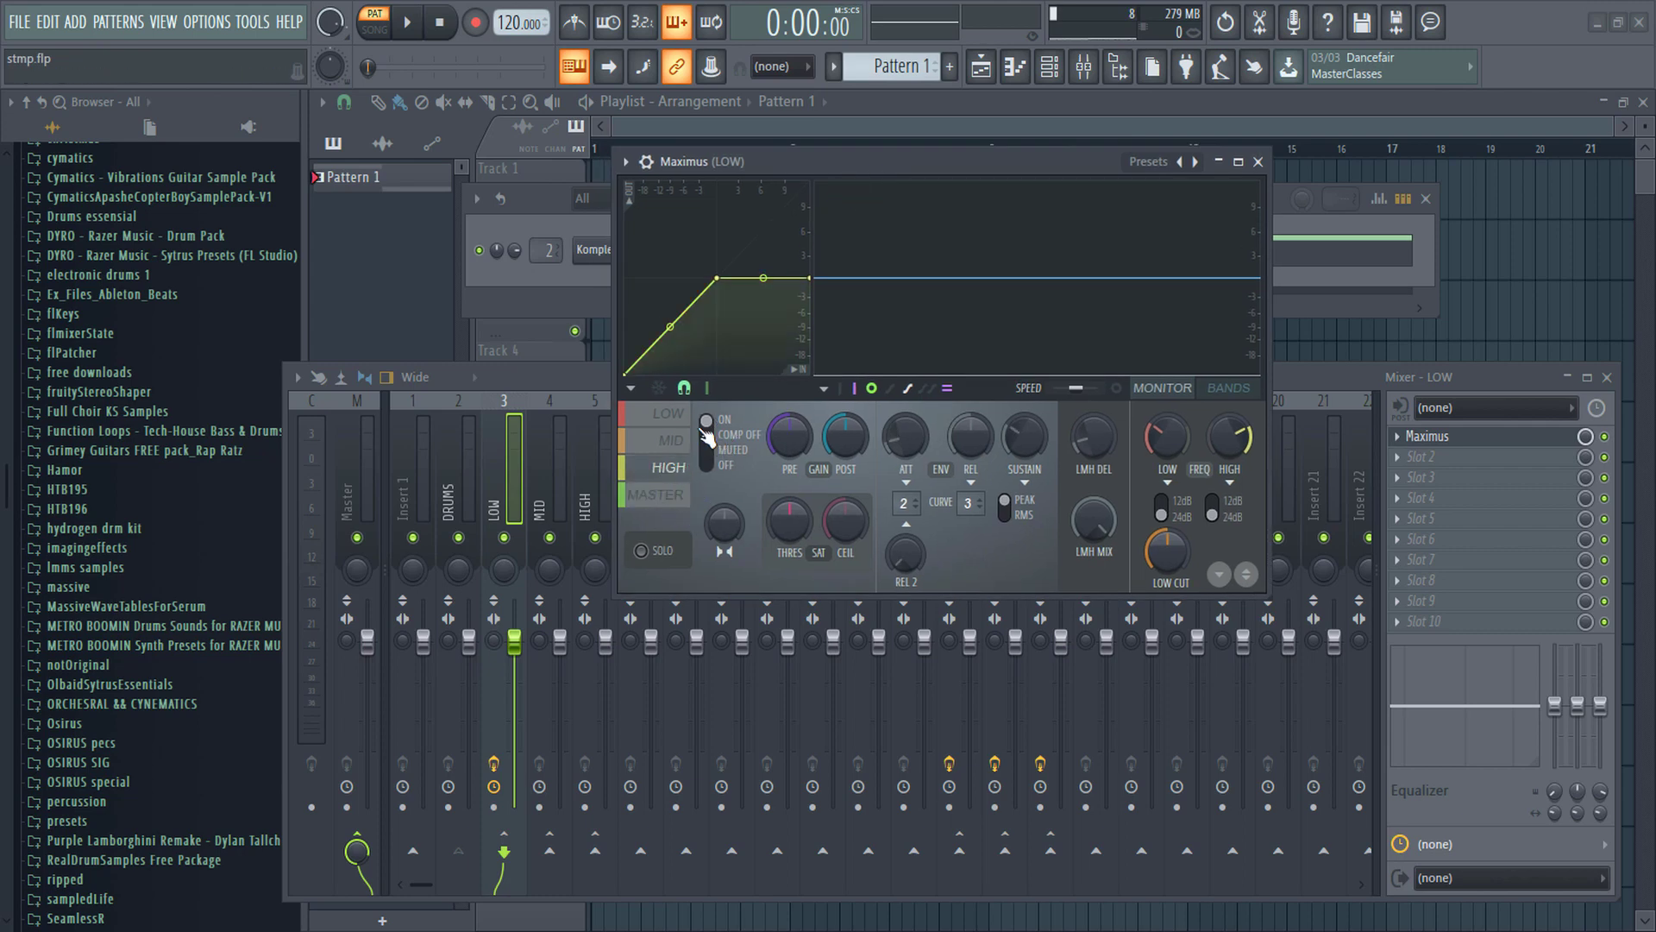
pyautogui.click(714, 440)
pyautogui.click(671, 440)
pyautogui.click(713, 442)
pyautogui.click(668, 414)
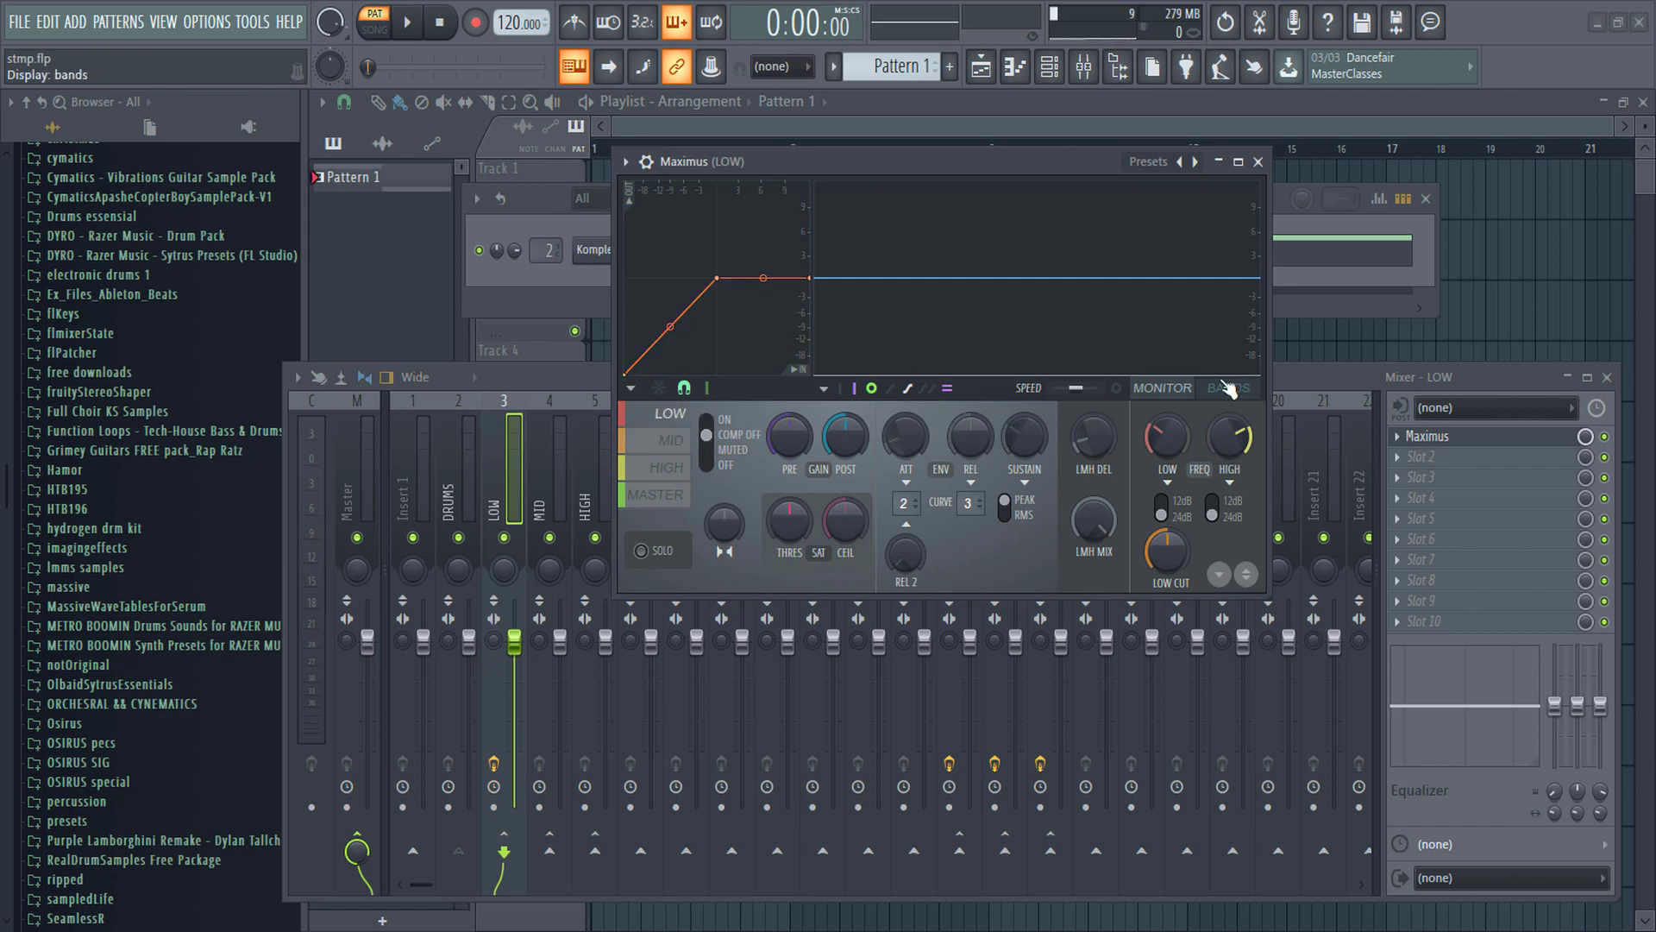
pyautogui.click(1229, 387)
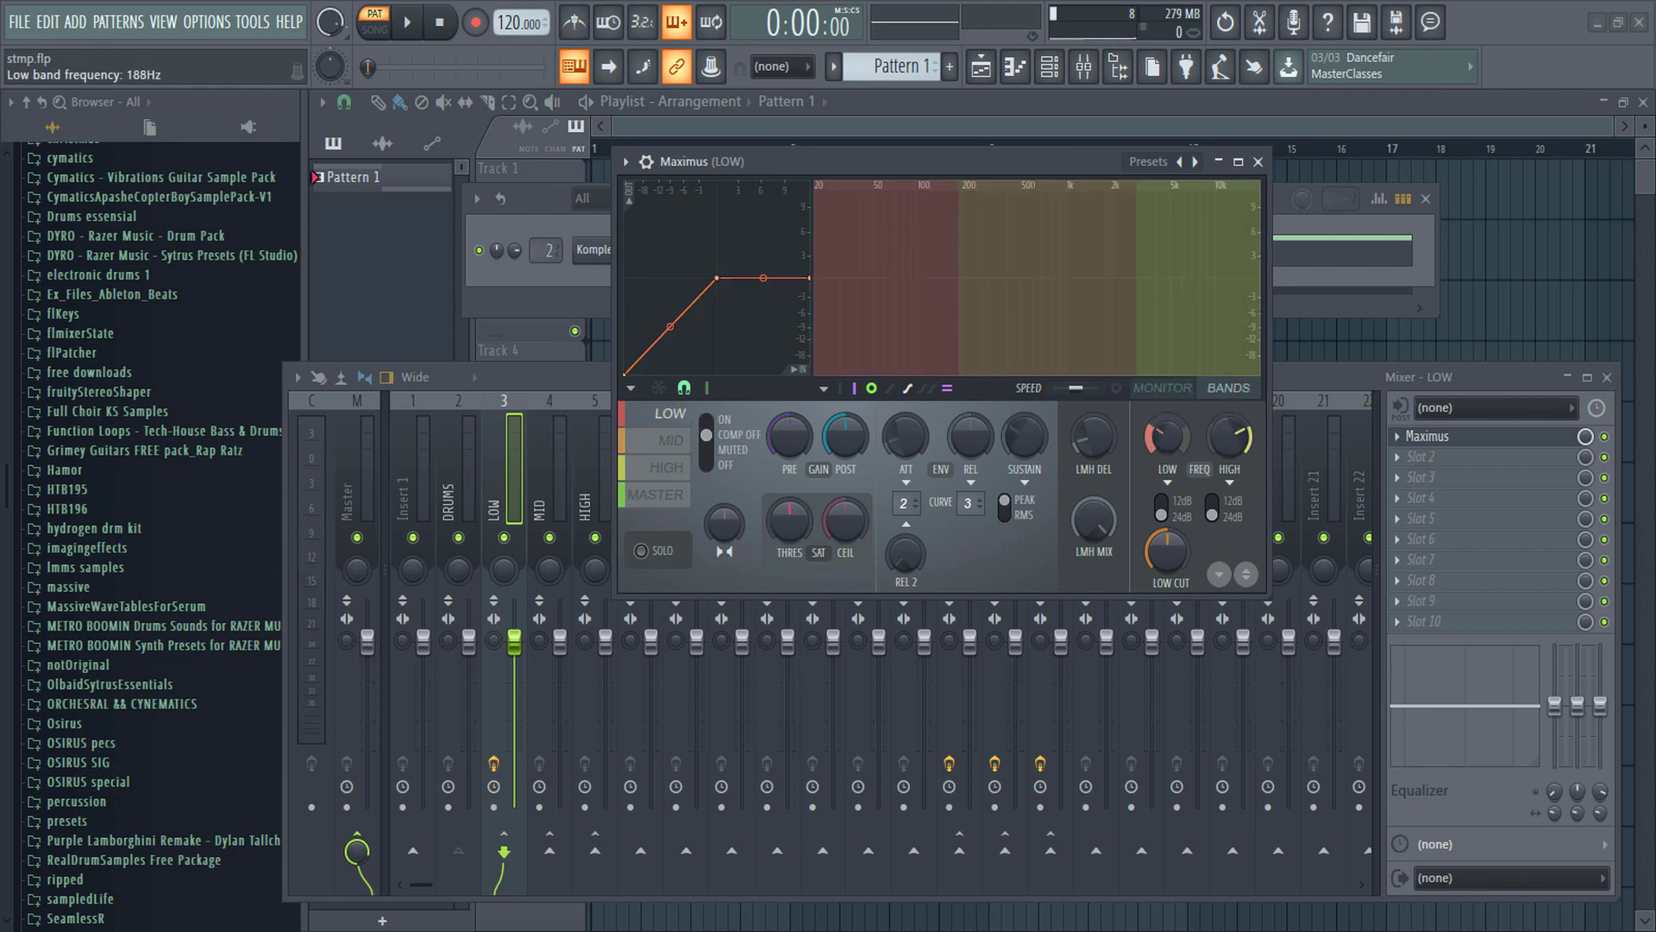
pyautogui.moveTo(1230, 429); pyautogui.dragTo(1241, 440)
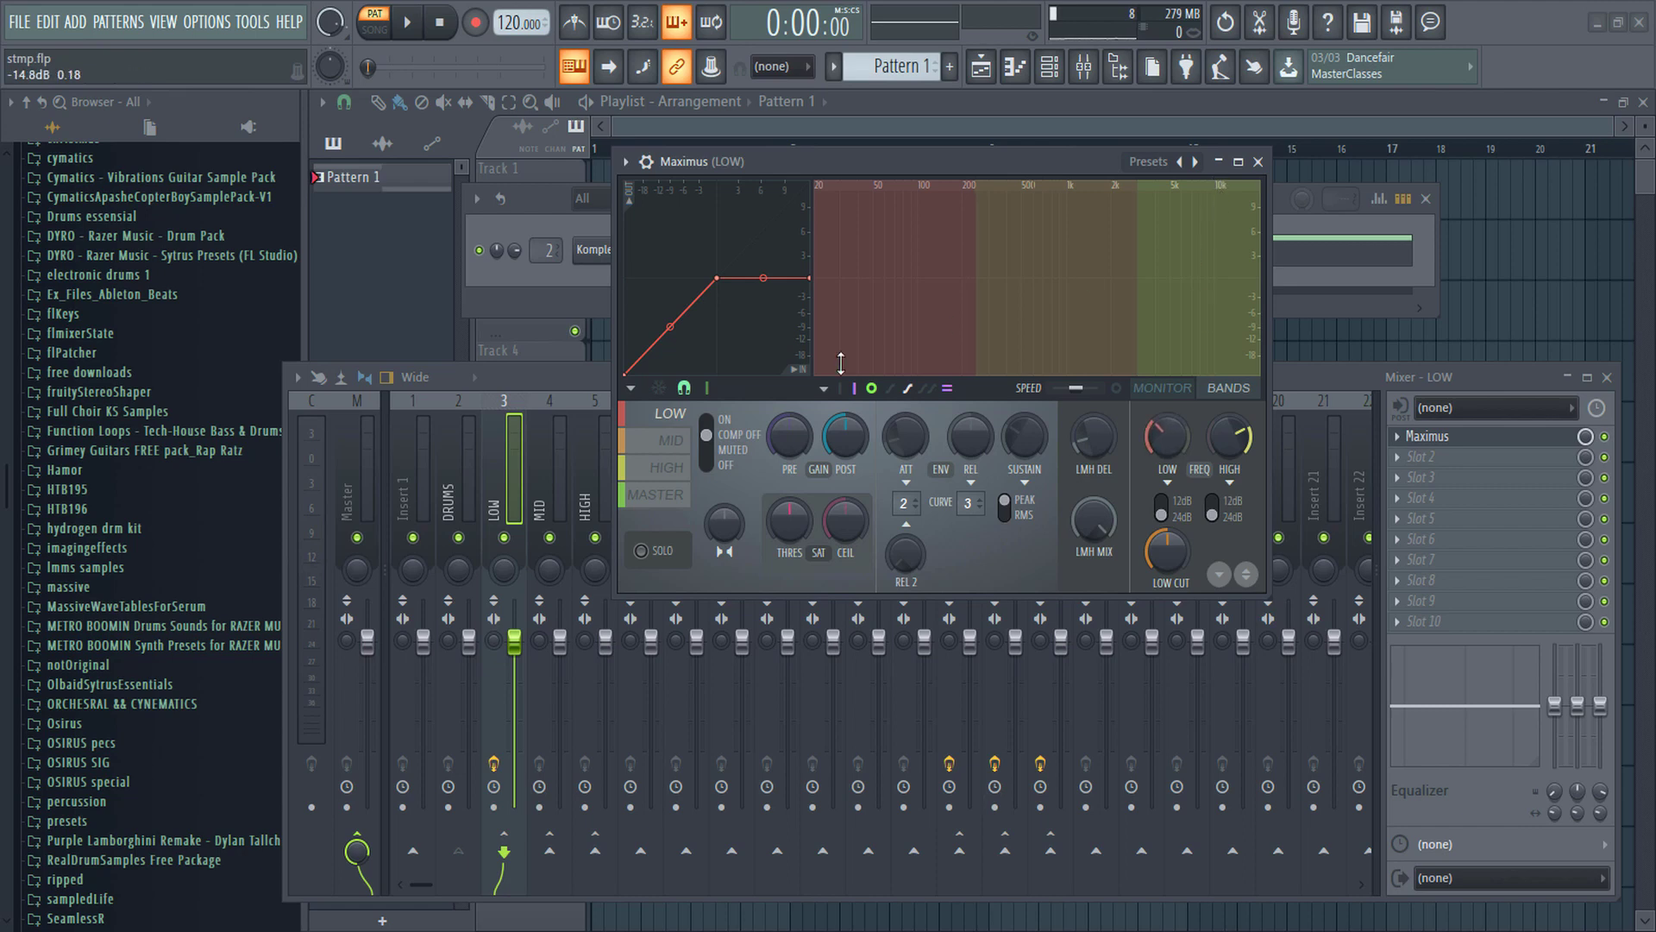
# Step: Solo the low band in LOW's Maximus, then copy Maximus onto MID set to its band
pyautogui.click(662, 556)
pyautogui.click(1258, 162)
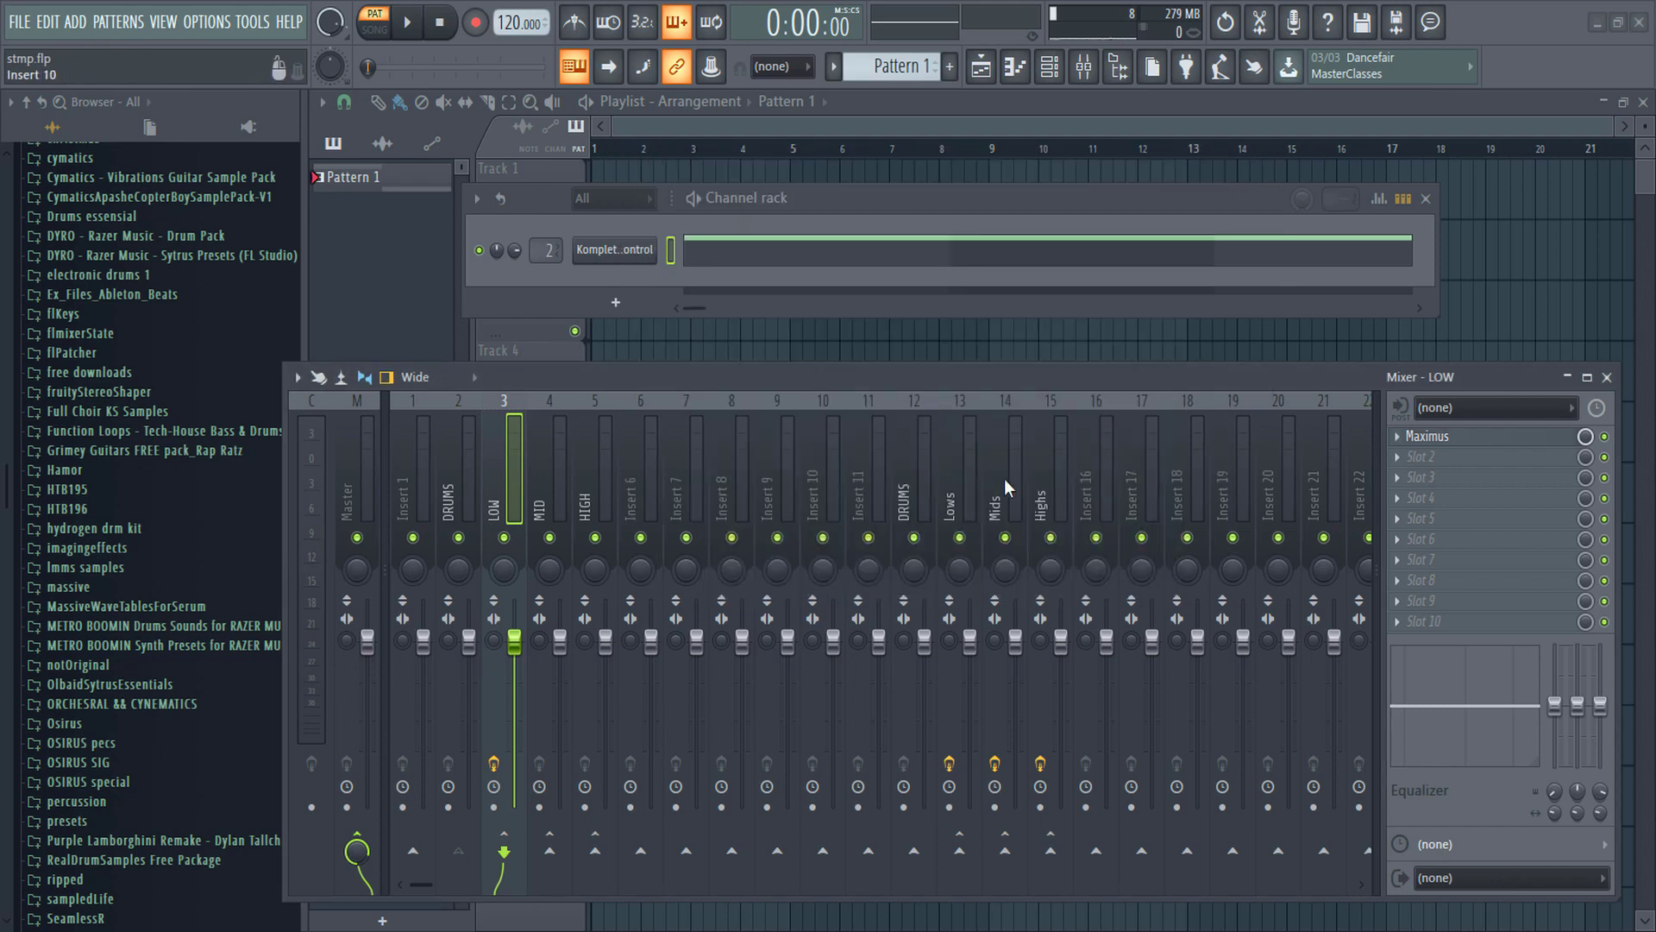
pyautogui.click(1398, 436)
pyautogui.moveTo(1432, 544); pyautogui.dragTo(1406, 436)
pyautogui.click(123, 450)
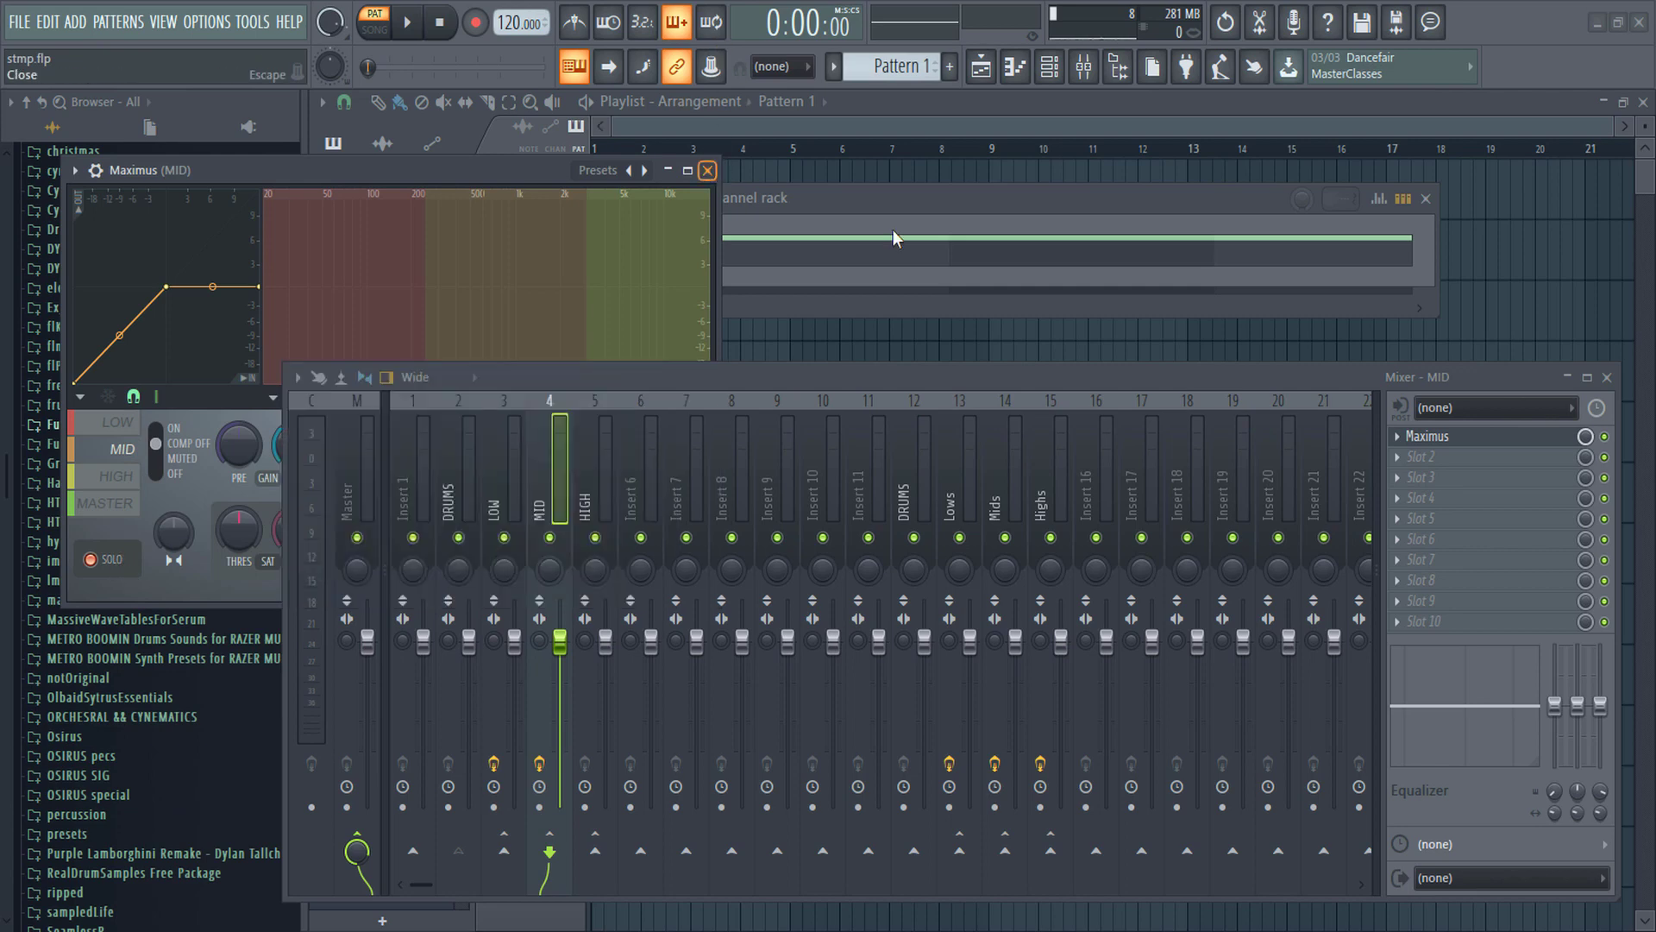
pyautogui.click(1415, 436)
# Step: Copy the Maximus setup onto the HIGH insert, then select DRUMS and start playback
pyautogui.rightClick(1414, 438)
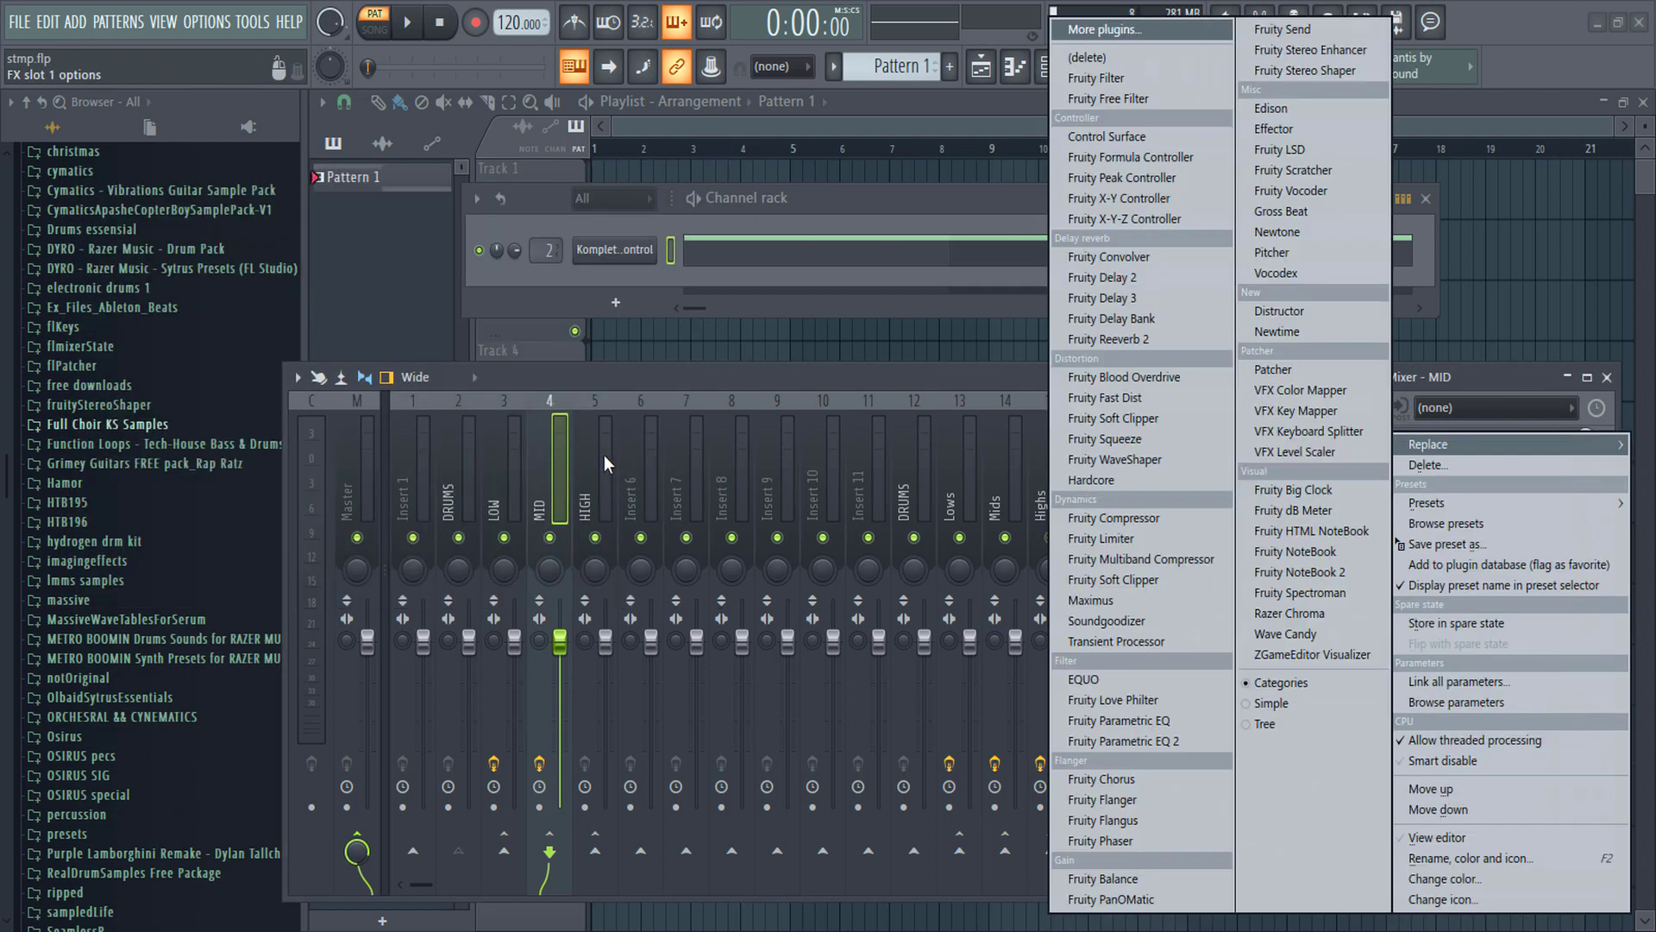
pyautogui.click(872, 394)
pyautogui.rightClick(1415, 438)
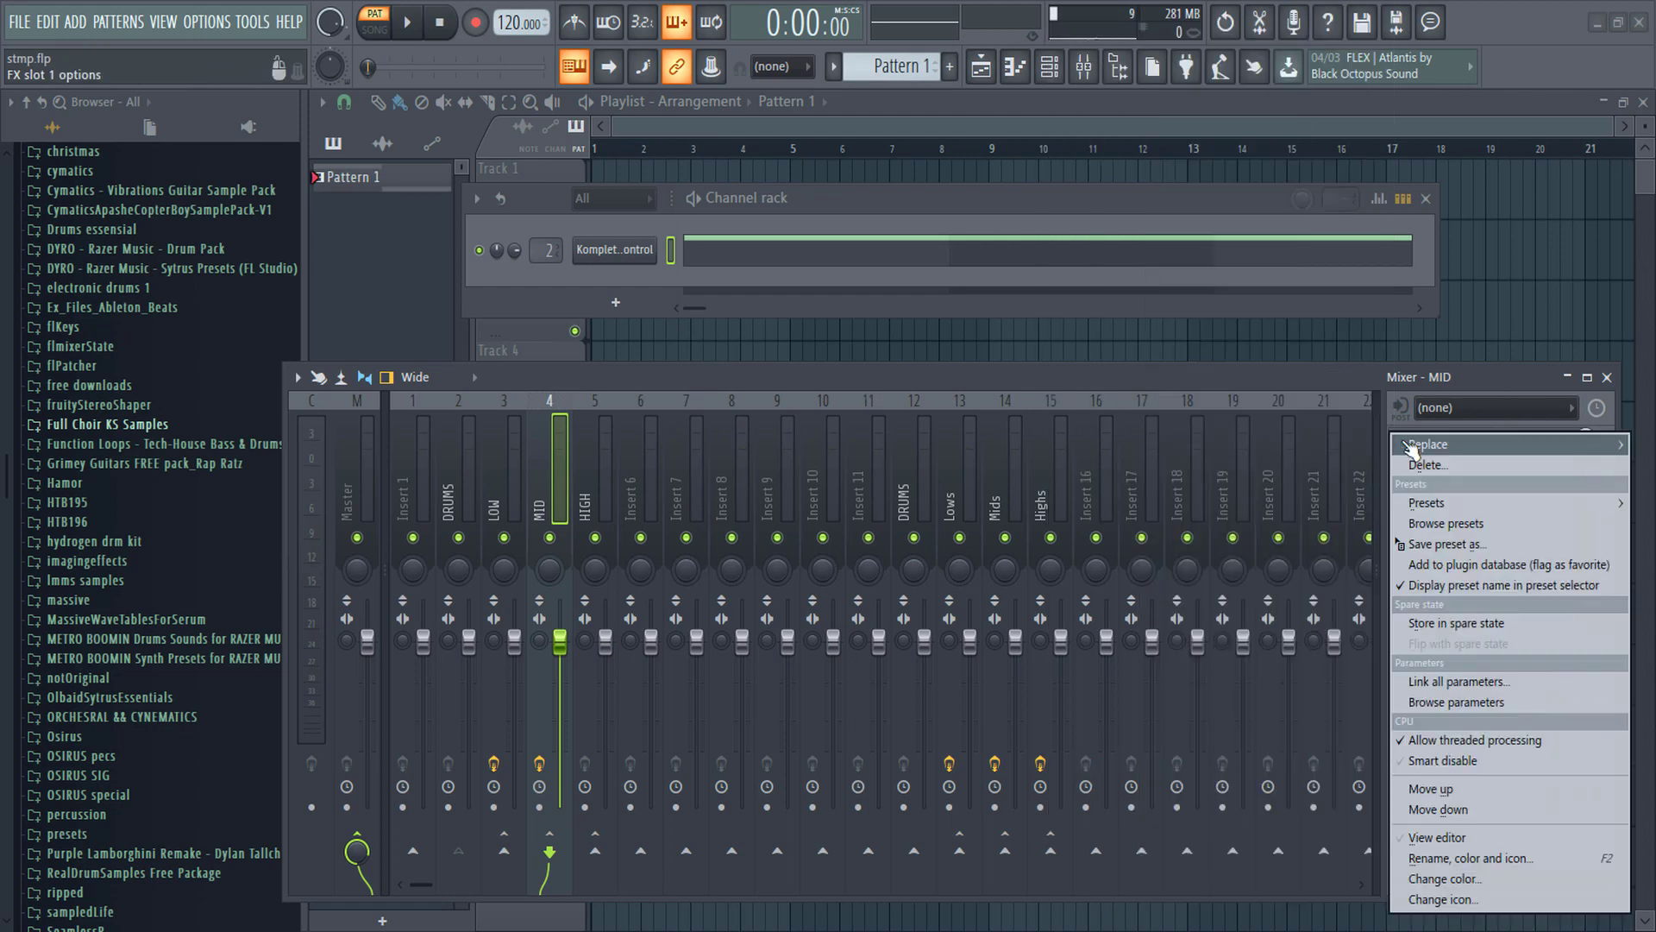
pyautogui.moveTo(1430, 546); pyautogui.dragTo(601, 481)
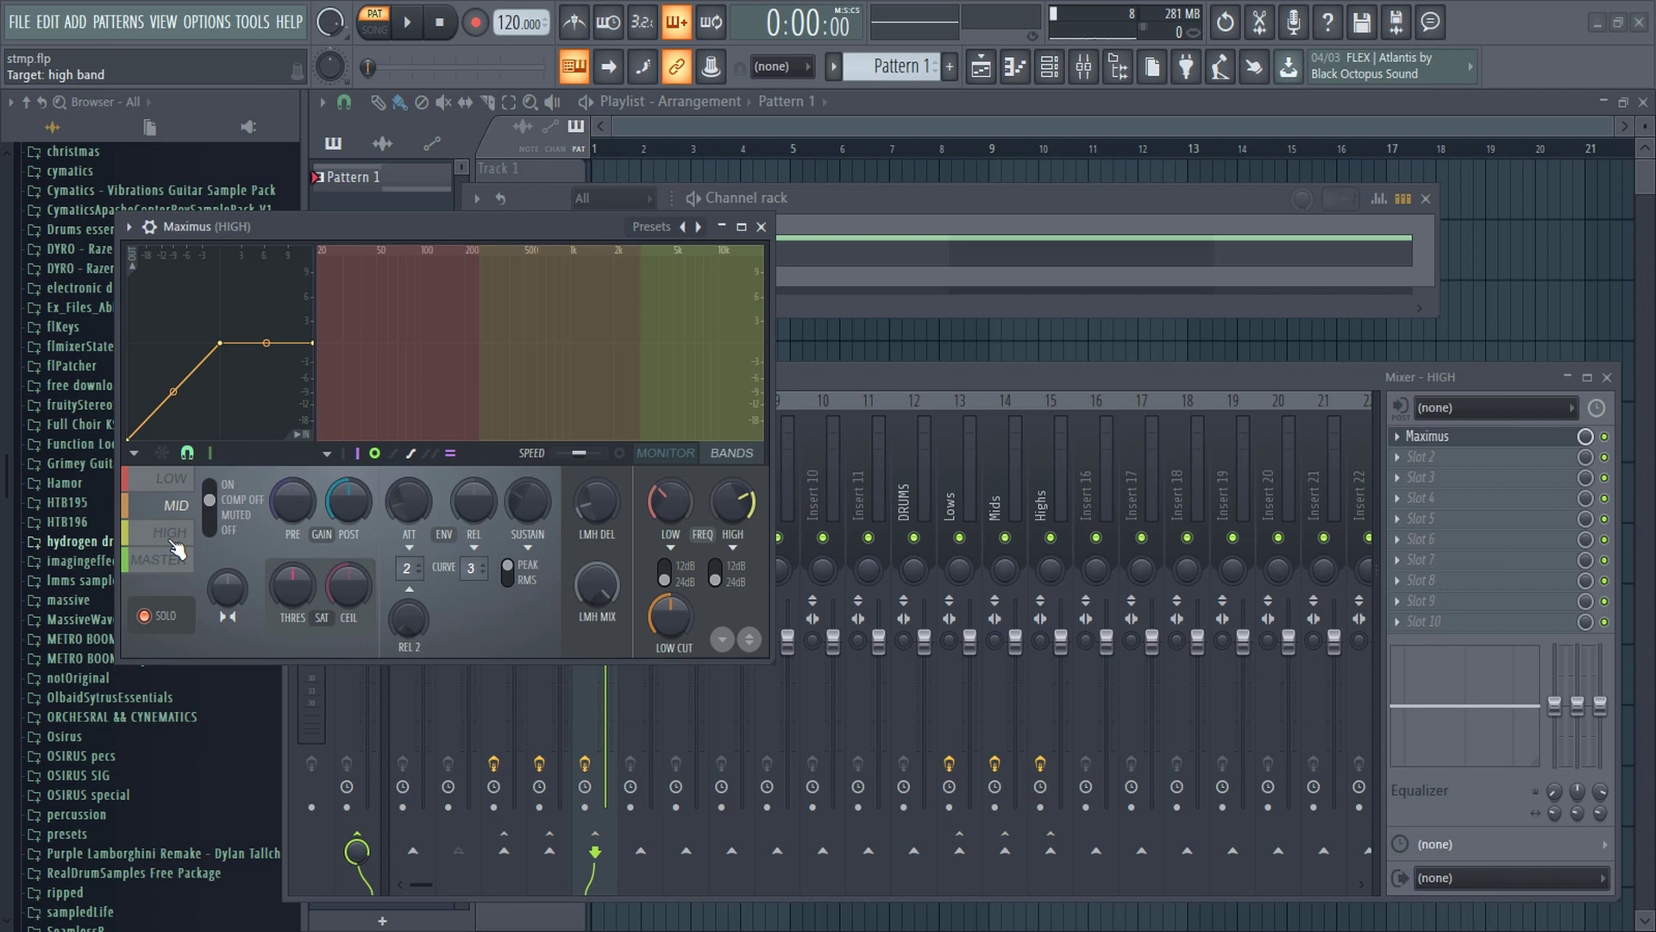
pyautogui.press('Escape')
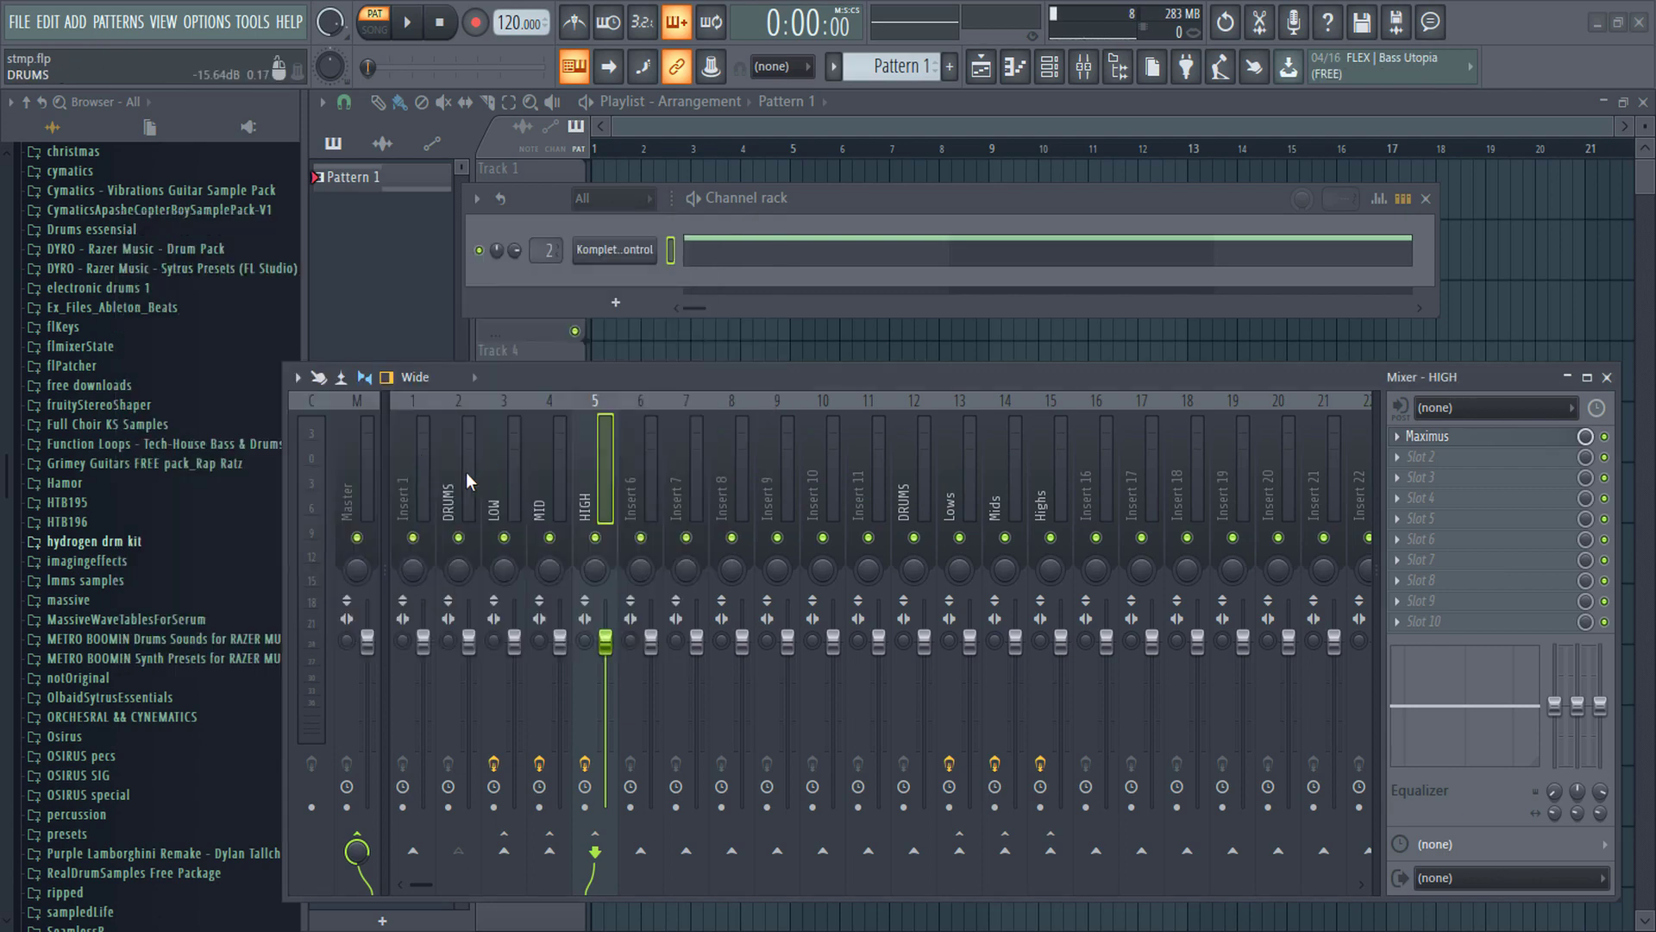
pyautogui.click(459, 473)
pyautogui.press('space')
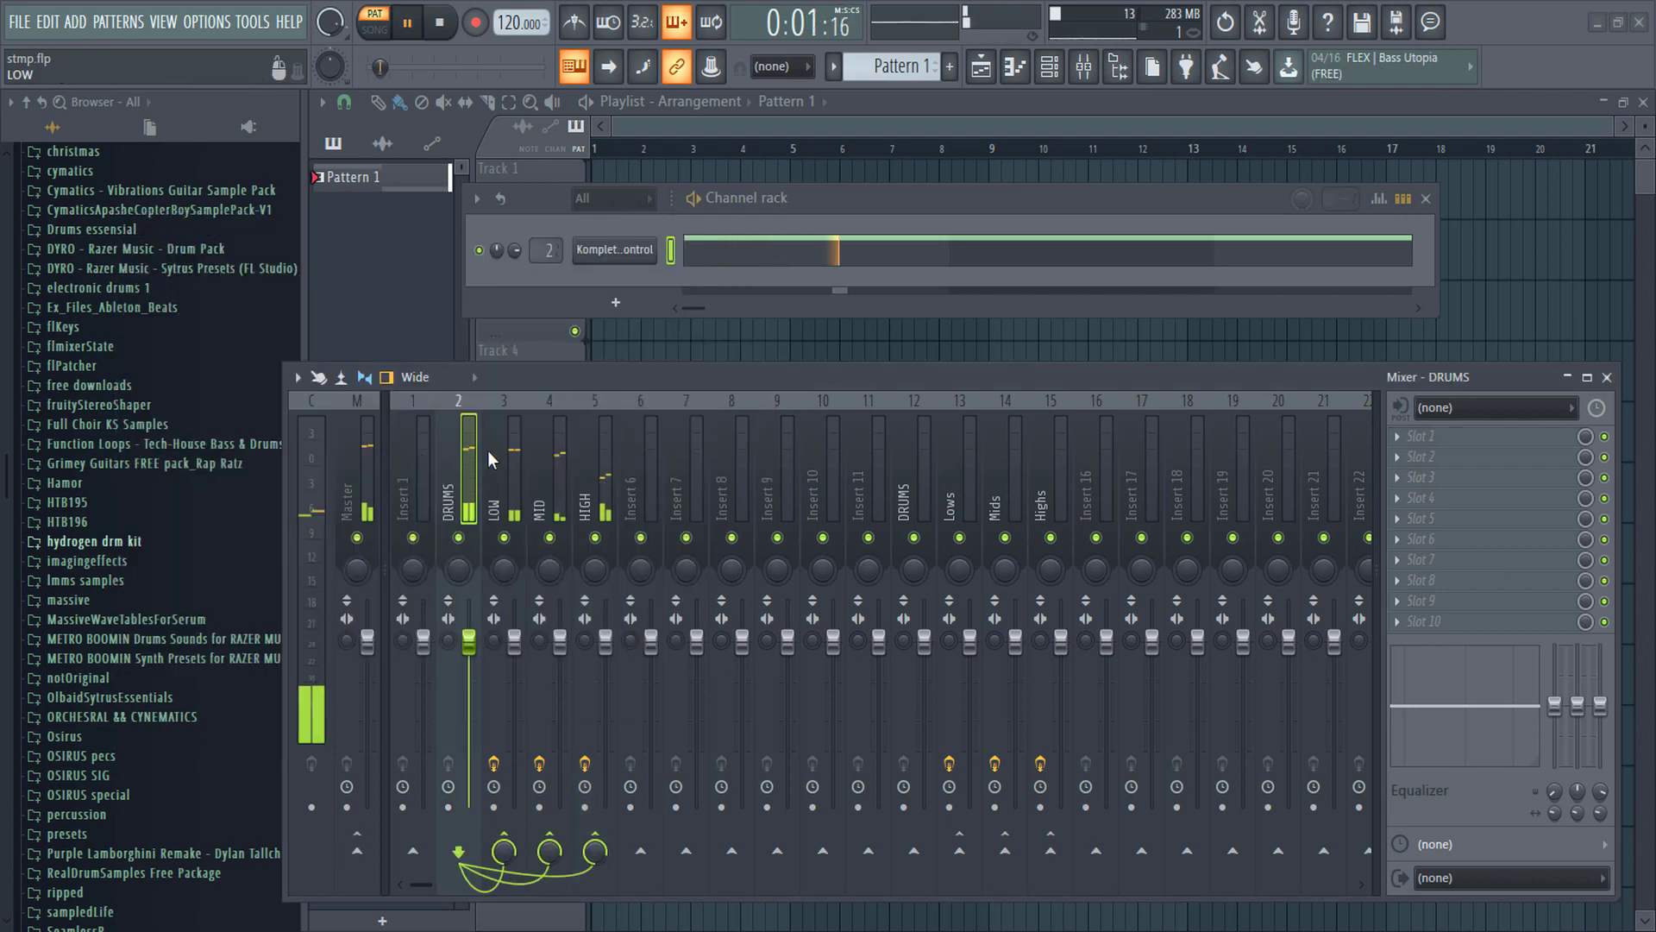
# Step: Stop playback and add ReaXcomp from the plugin database to the LOW insert
pyautogui.press('space')
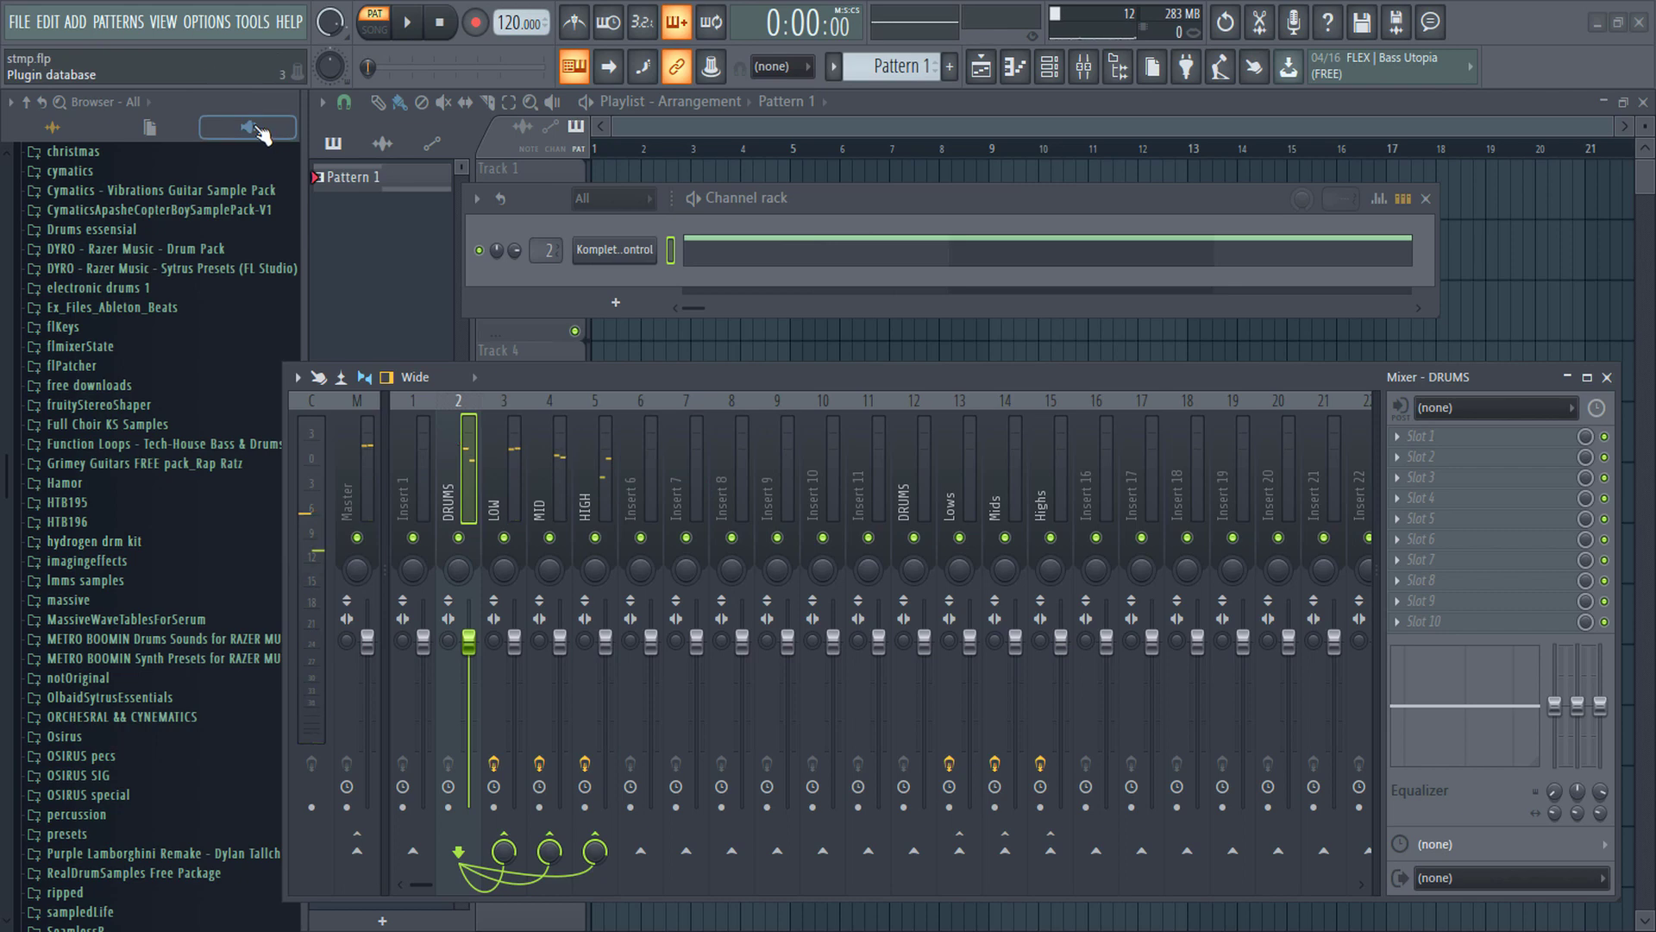
pyautogui.click(257, 131)
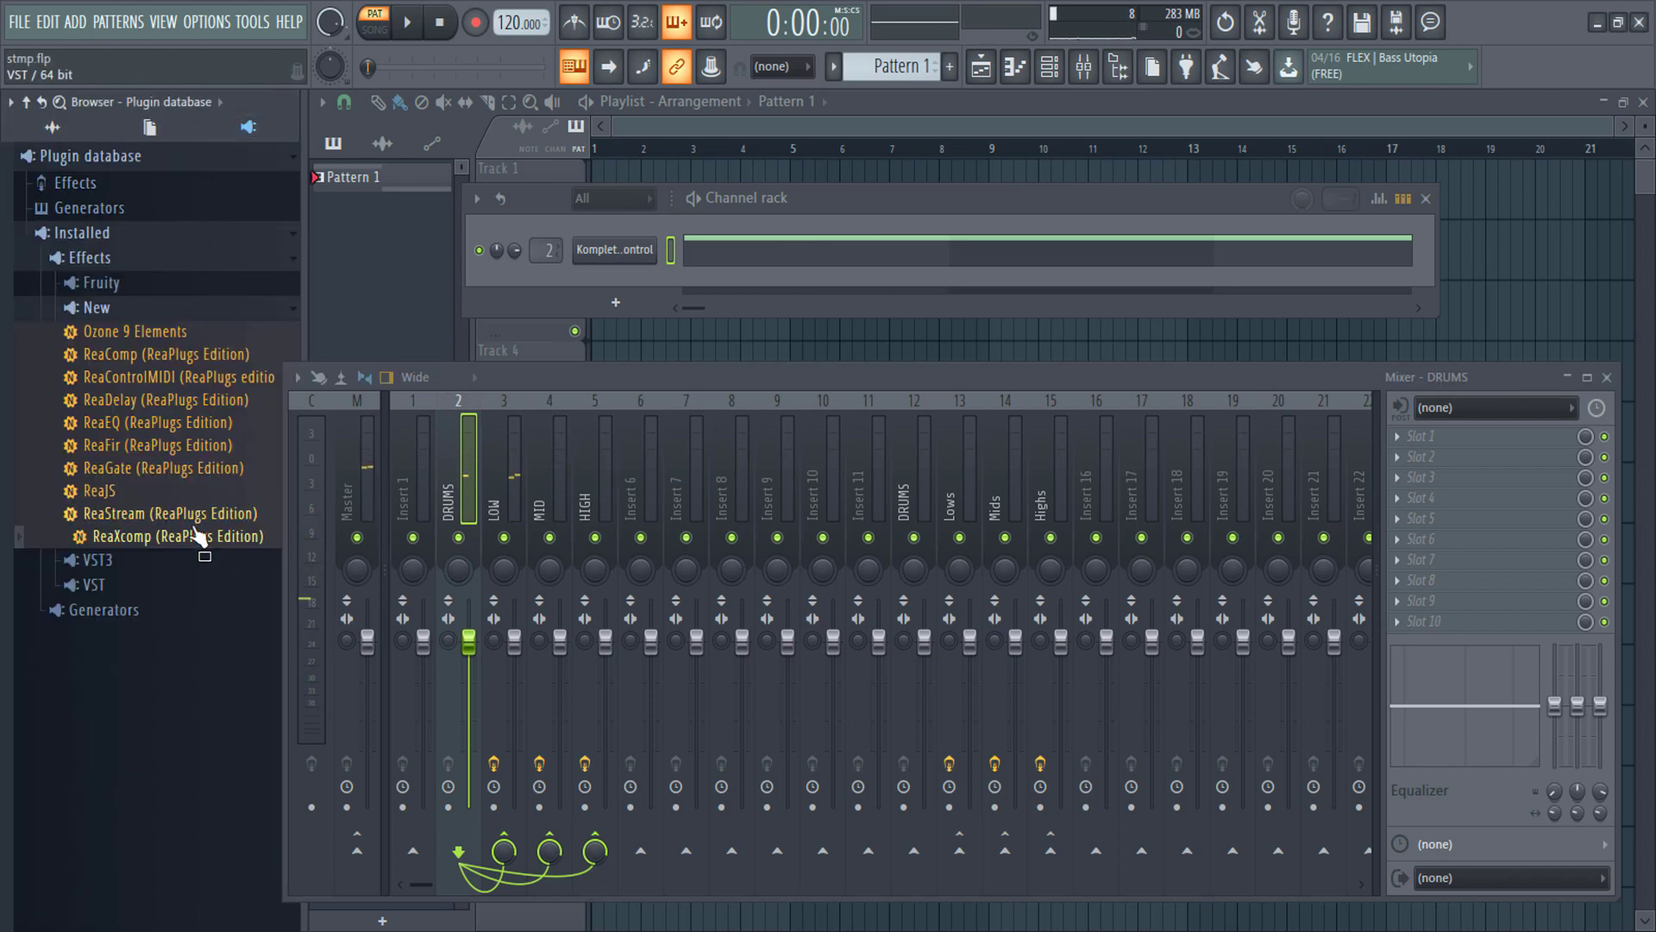
pyautogui.moveTo(181, 536); pyautogui.dragTo(504, 483)
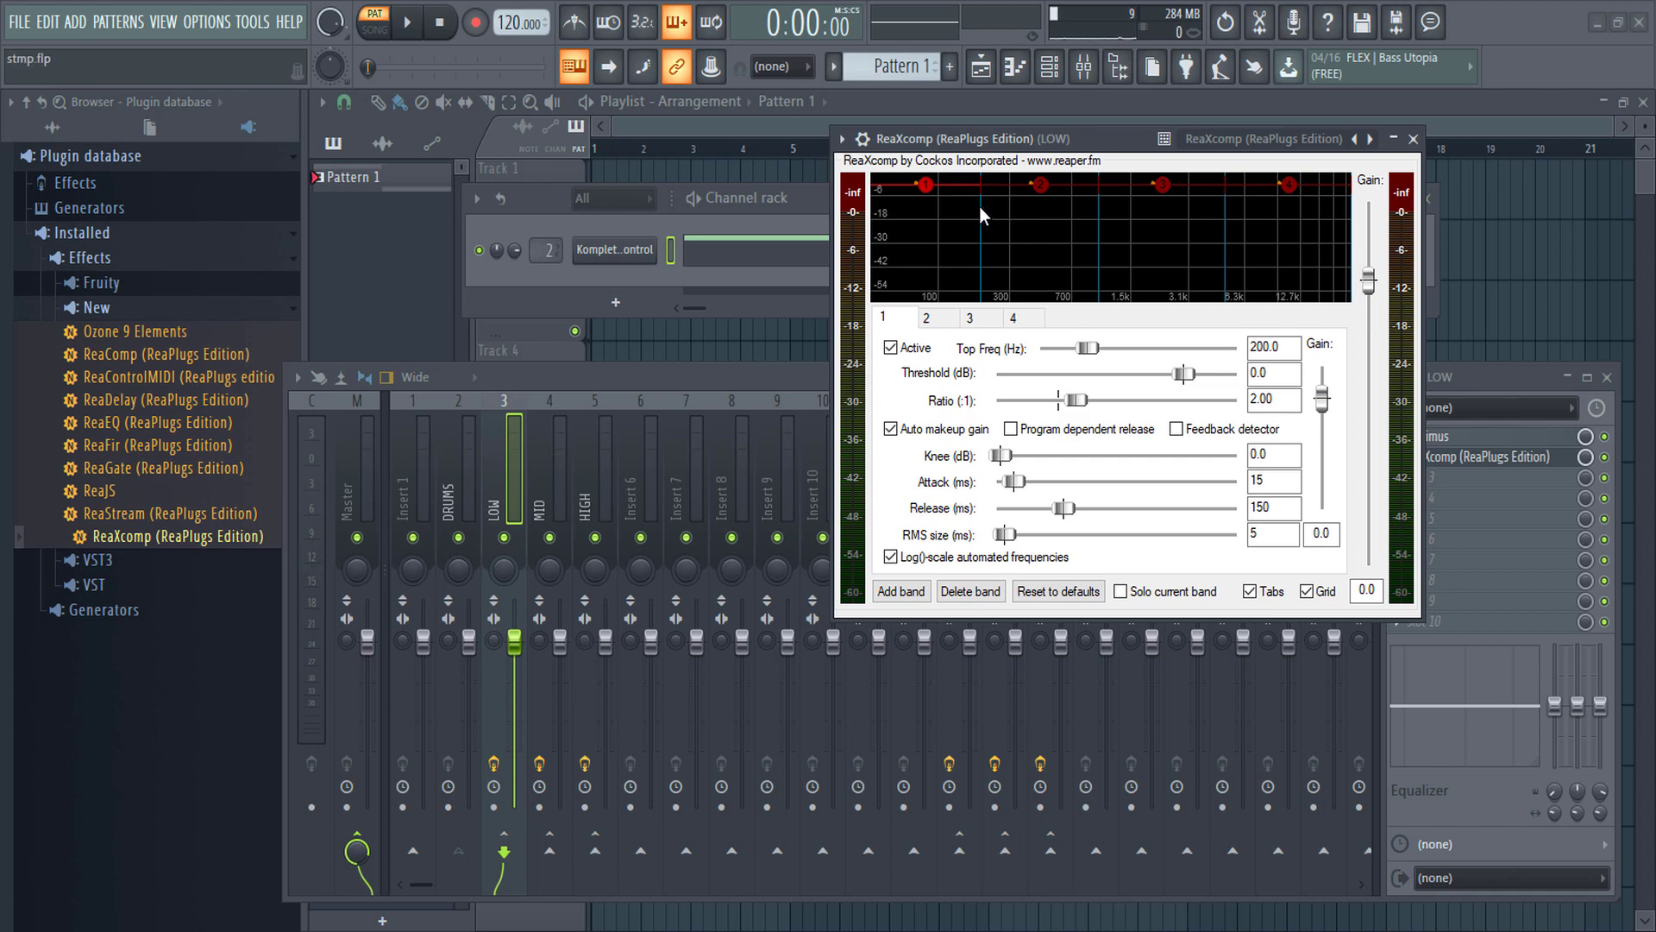
# Step: Raise ReaXcomp band 1 to 374.5 Hz, disable its compression and auto makeup, and solo it
pyautogui.moveTo(980, 194); pyautogui.dragTo(1025, 207)
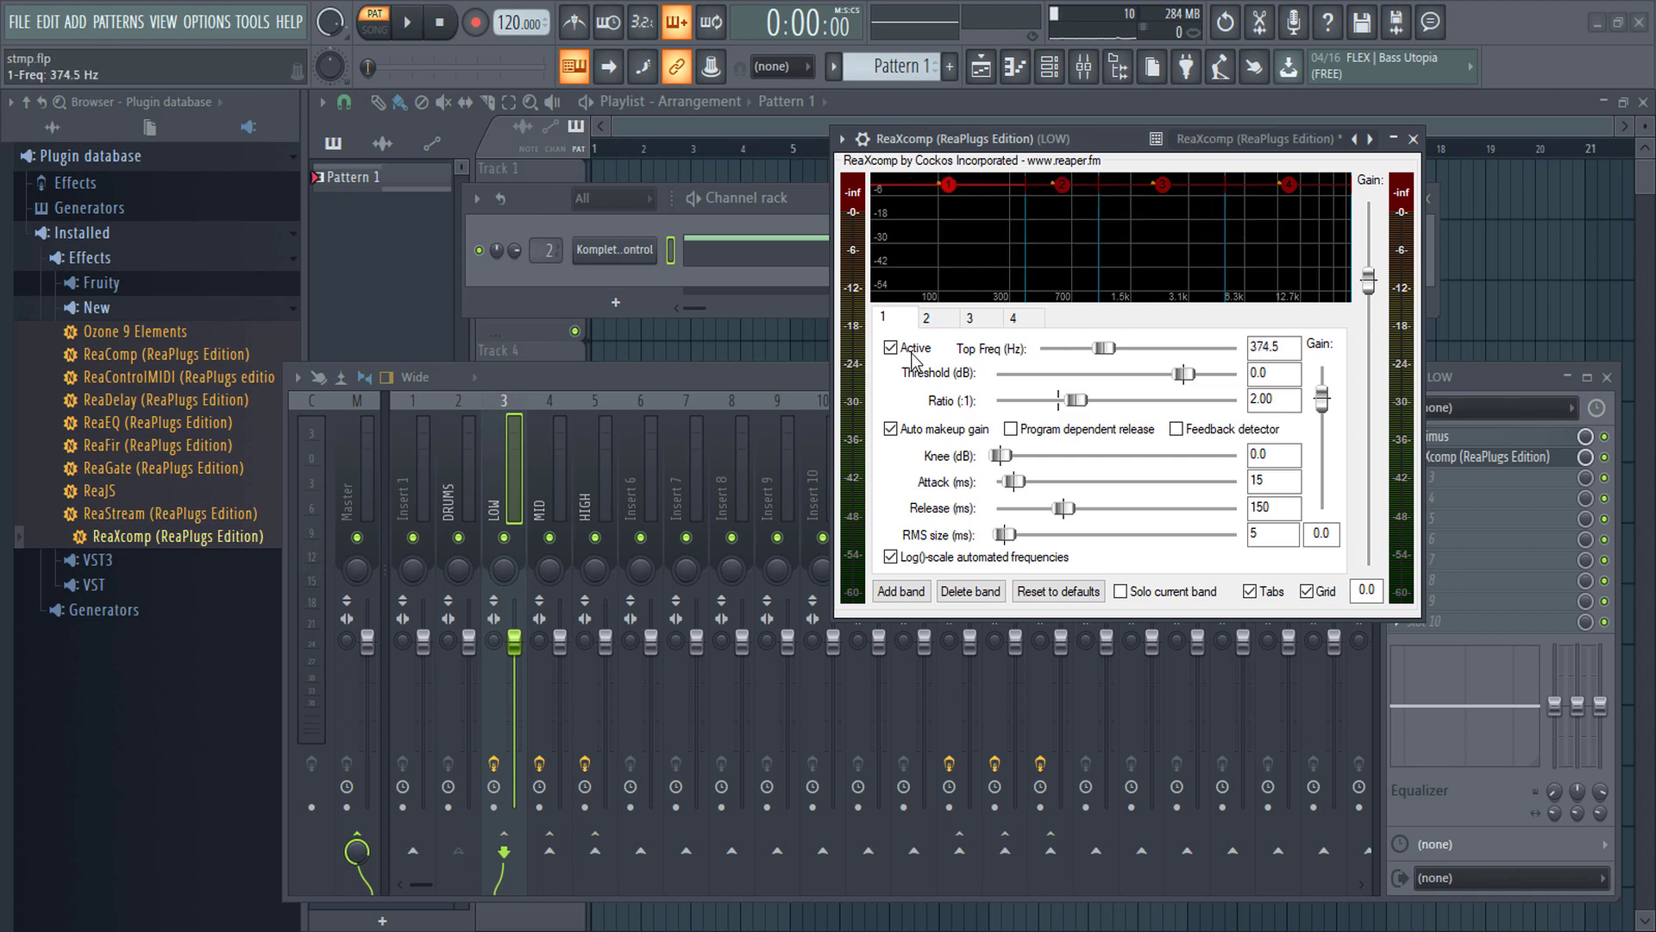
pyautogui.click(910, 349)
pyautogui.click(901, 430)
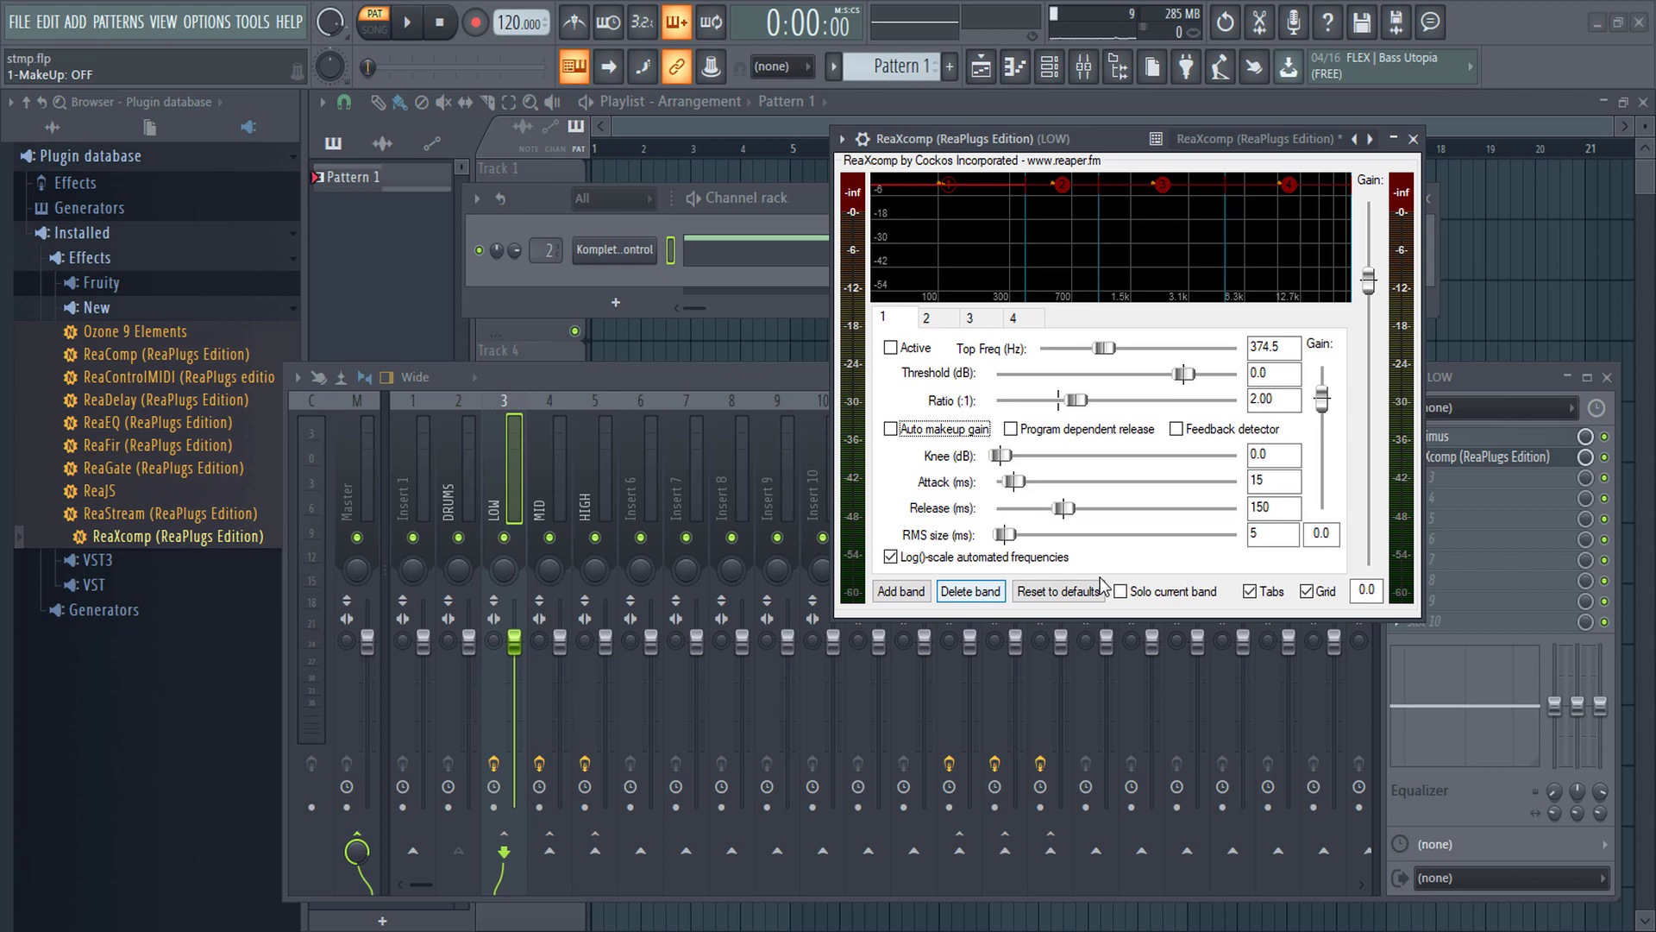
pyautogui.click(1150, 594)
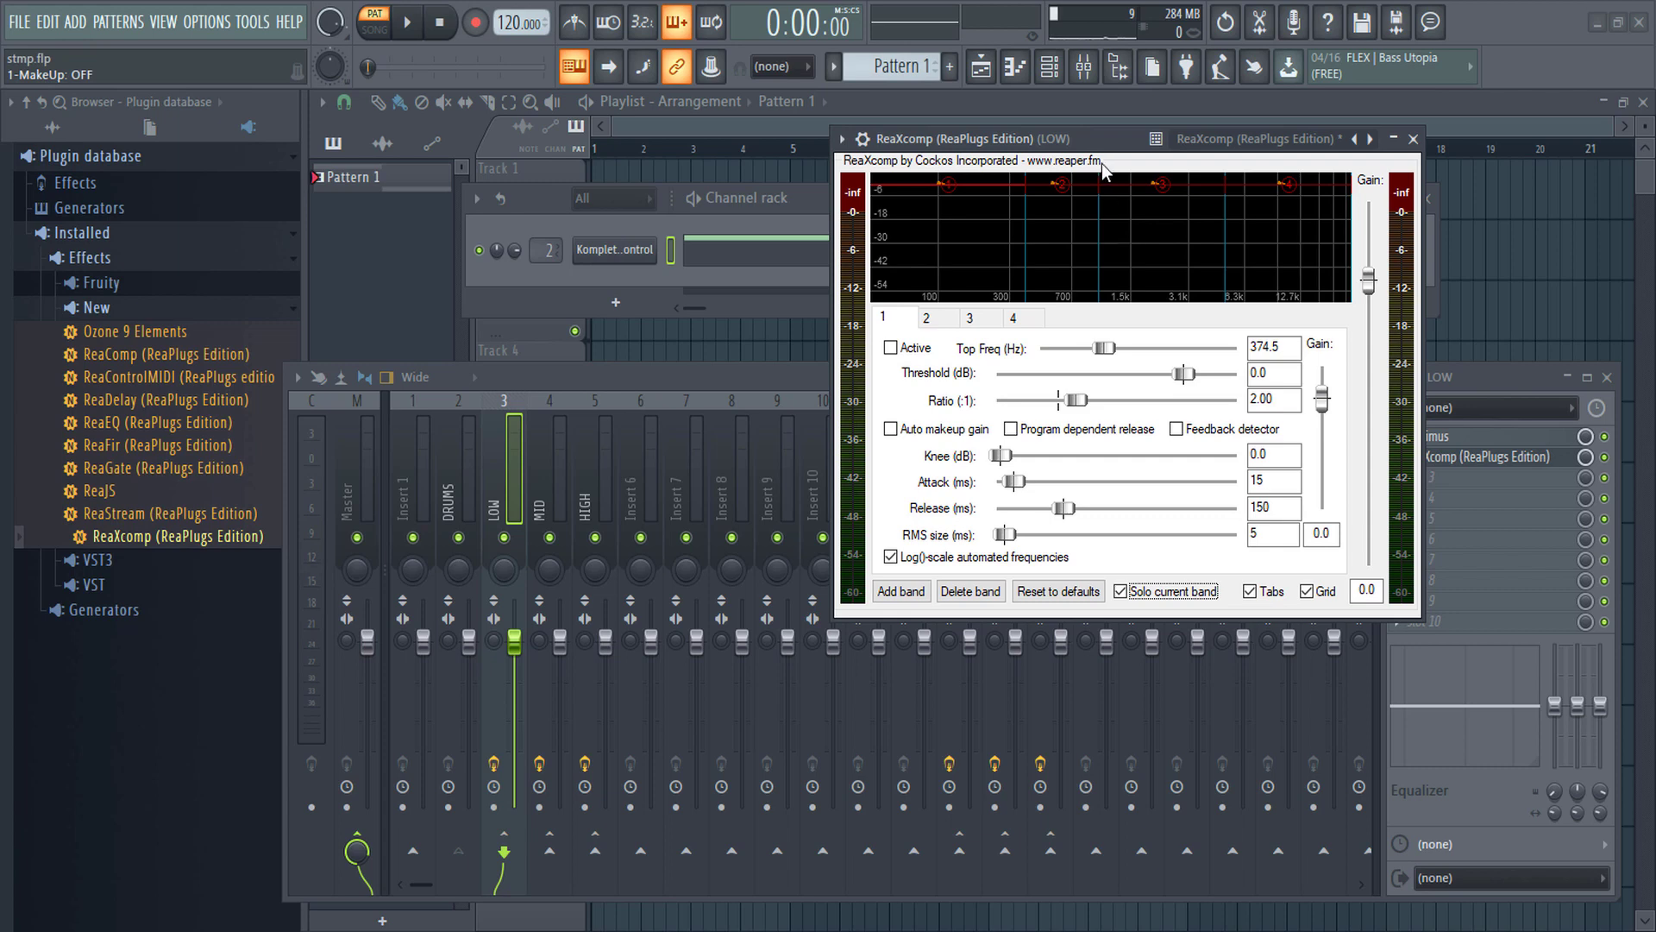
# Step: Close ReaXcomp and delete it from the LOW insert
pyautogui.click(1413, 138)
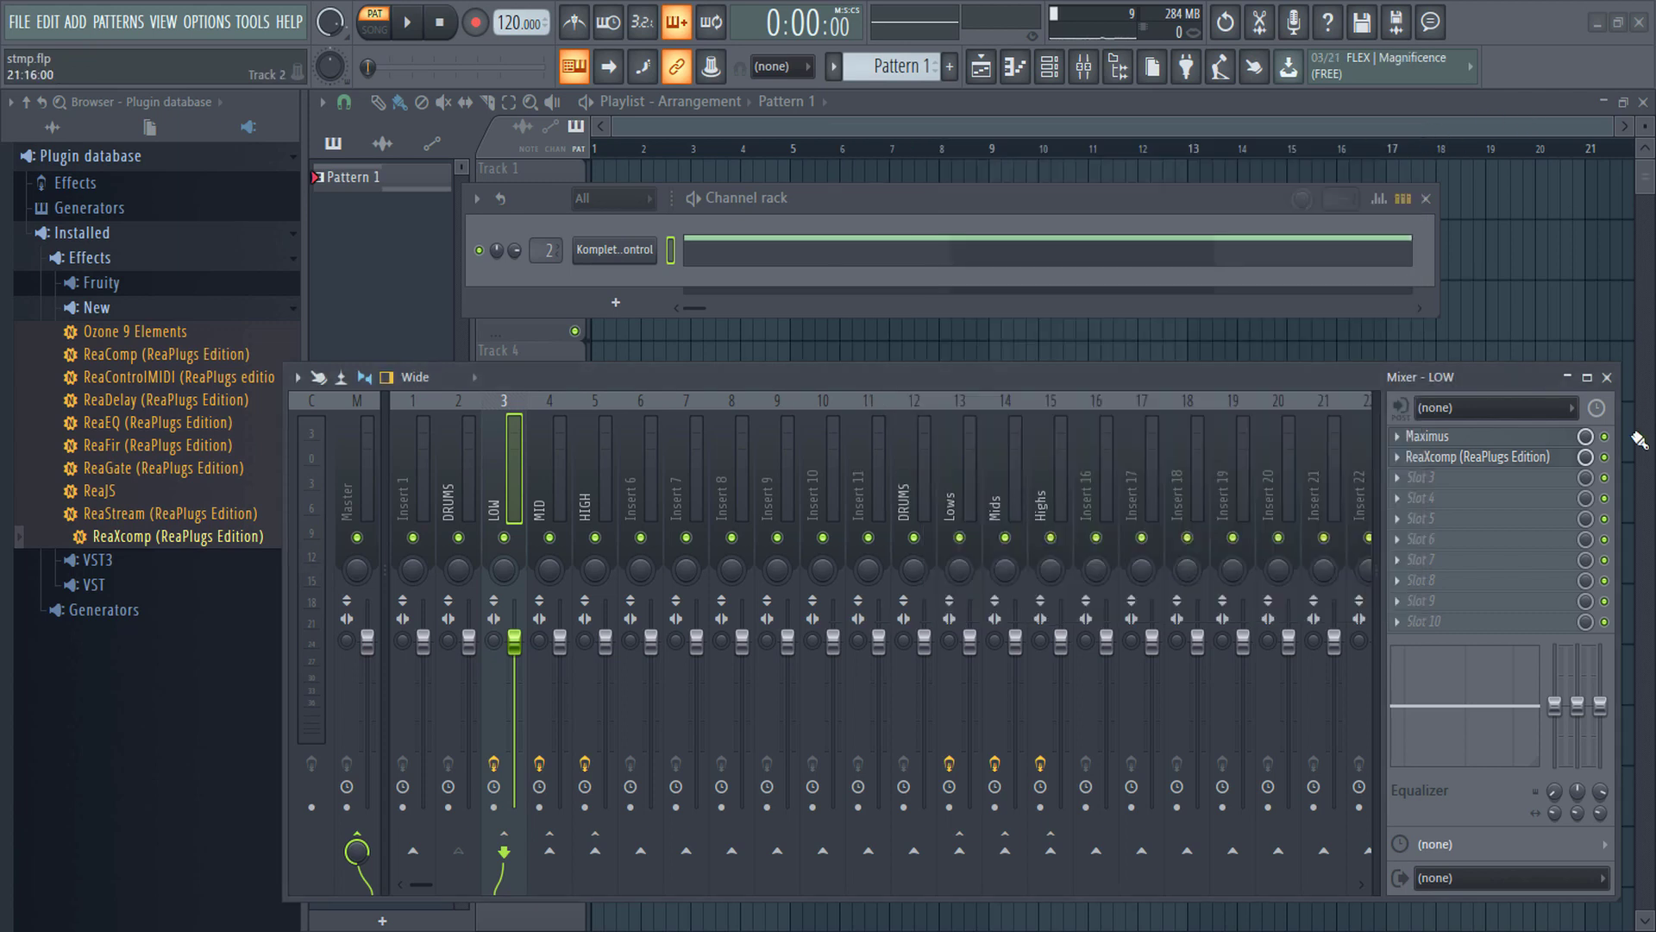
pyautogui.rightClick(1408, 457)
pyautogui.click(1439, 466)
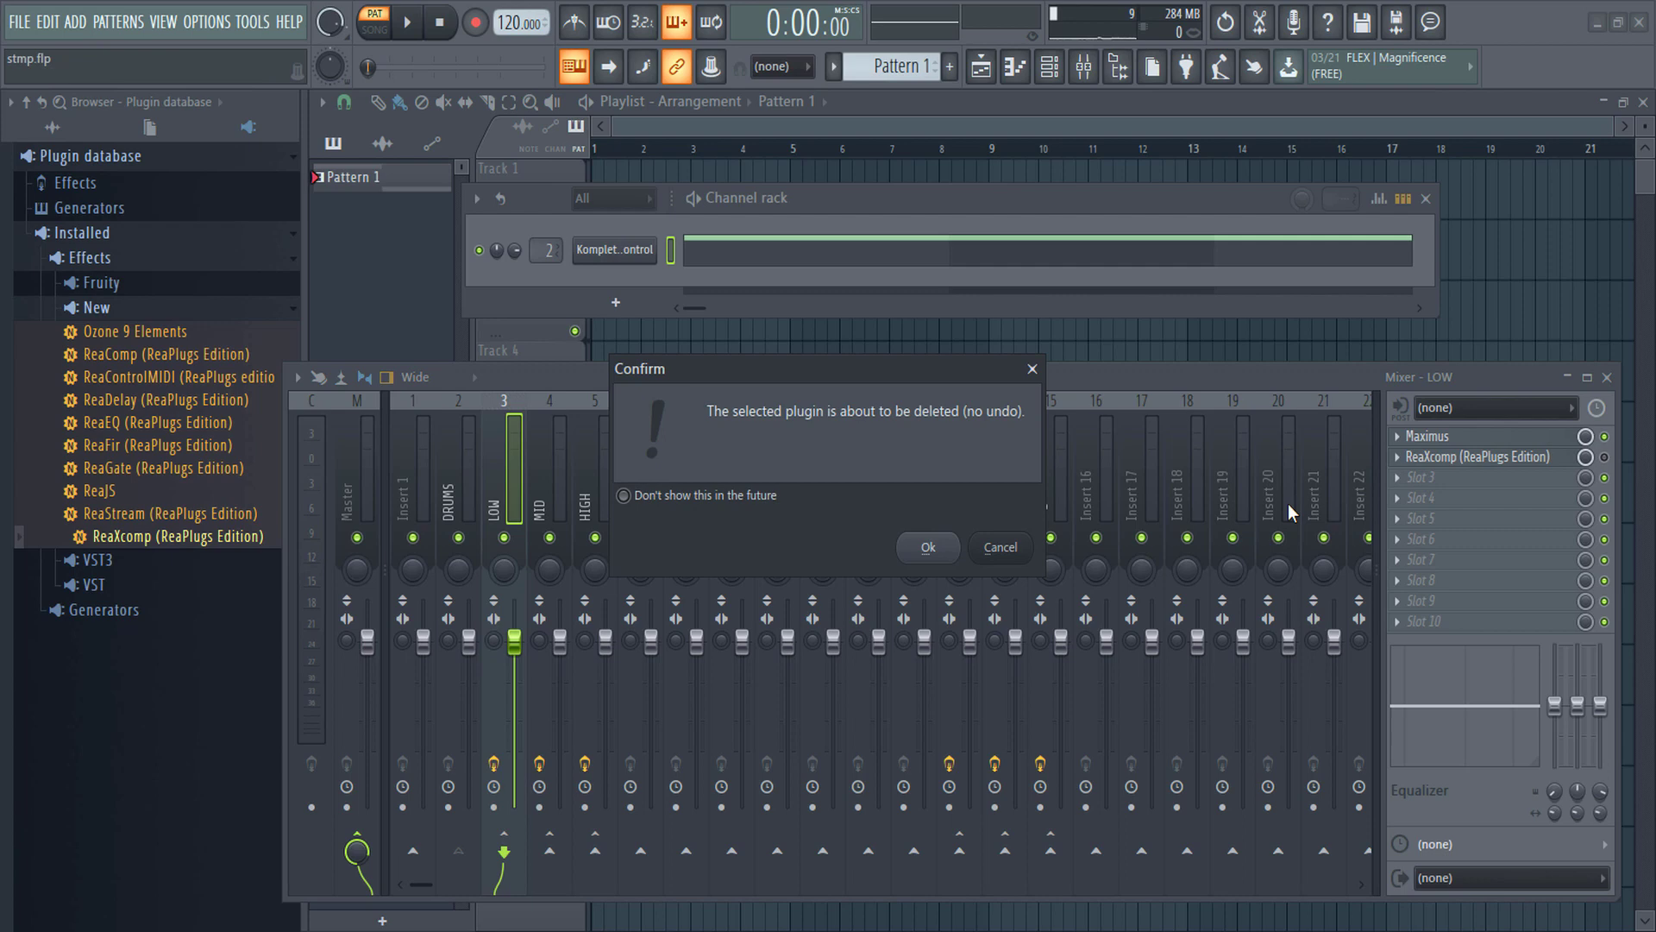
pyautogui.click(925, 548)
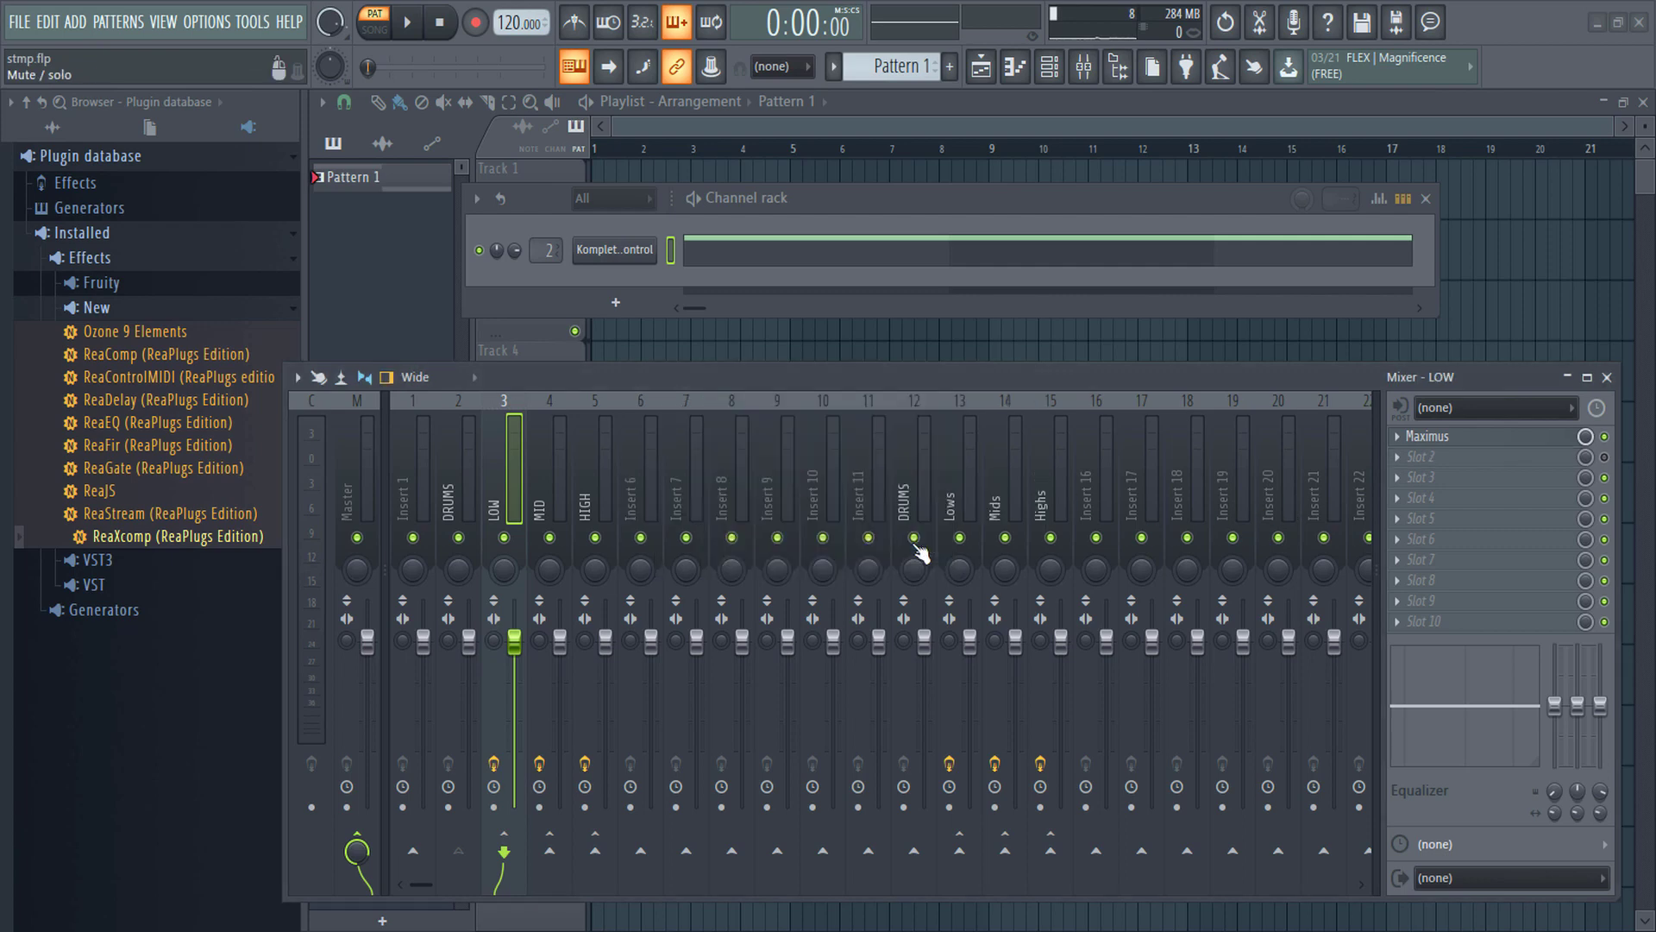
# Step: Start playback and mute the MID and LOW inserts to hear HIGH alone
pyautogui.press('space')
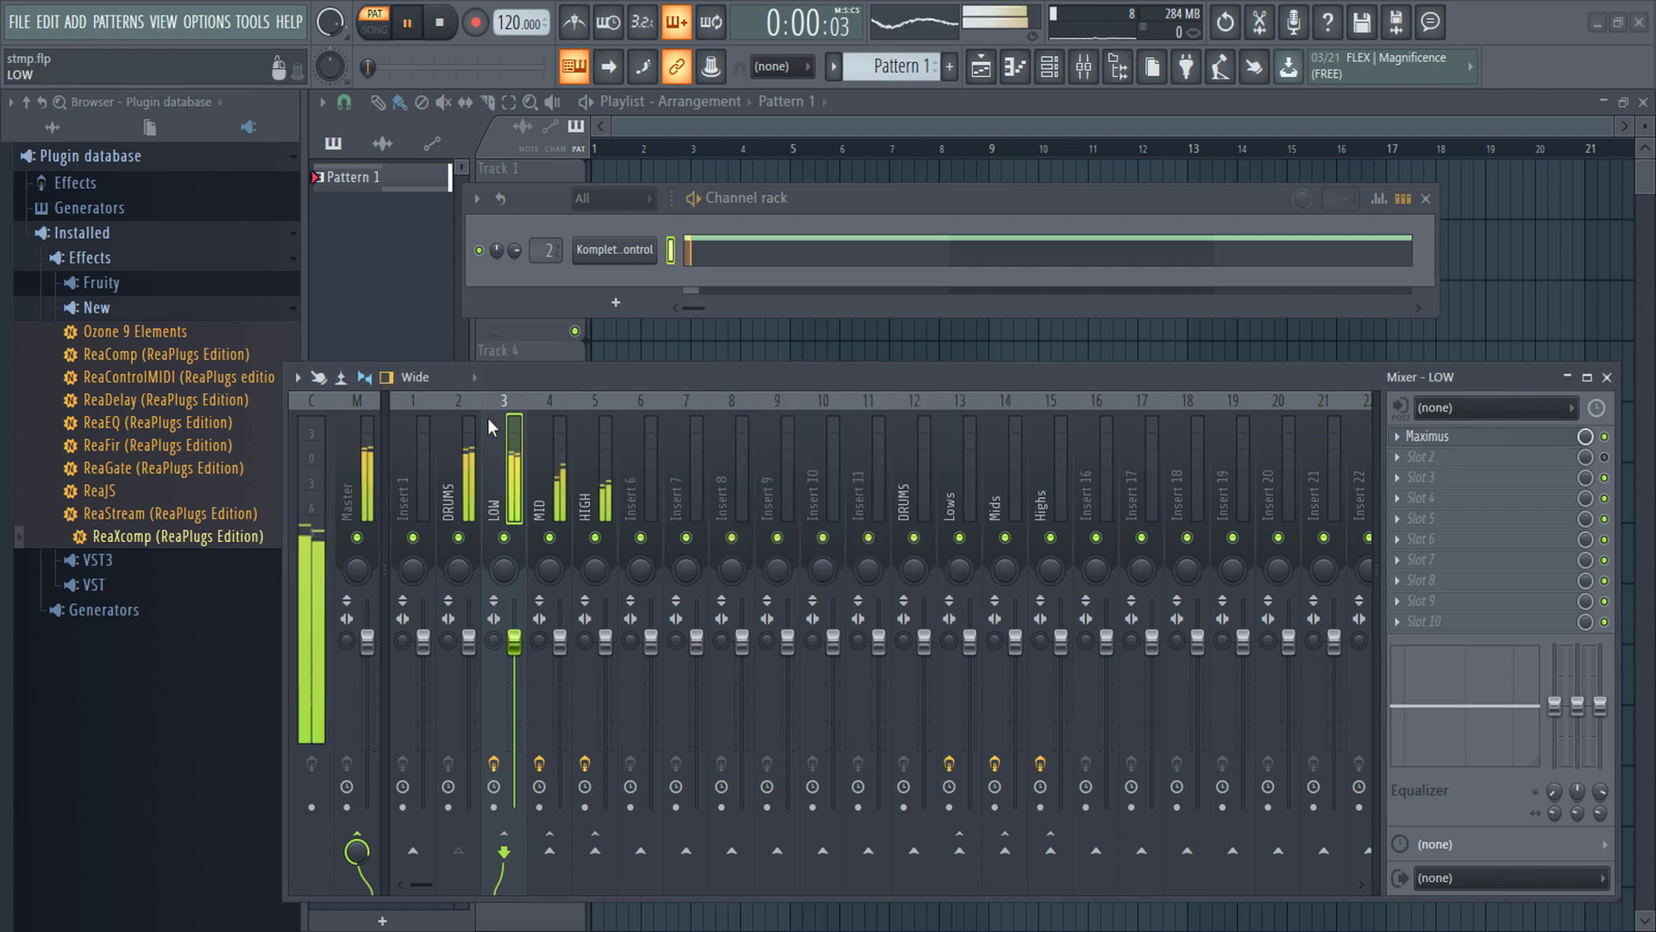
pyautogui.click(577, 462)
pyautogui.click(549, 538)
pyautogui.click(506, 538)
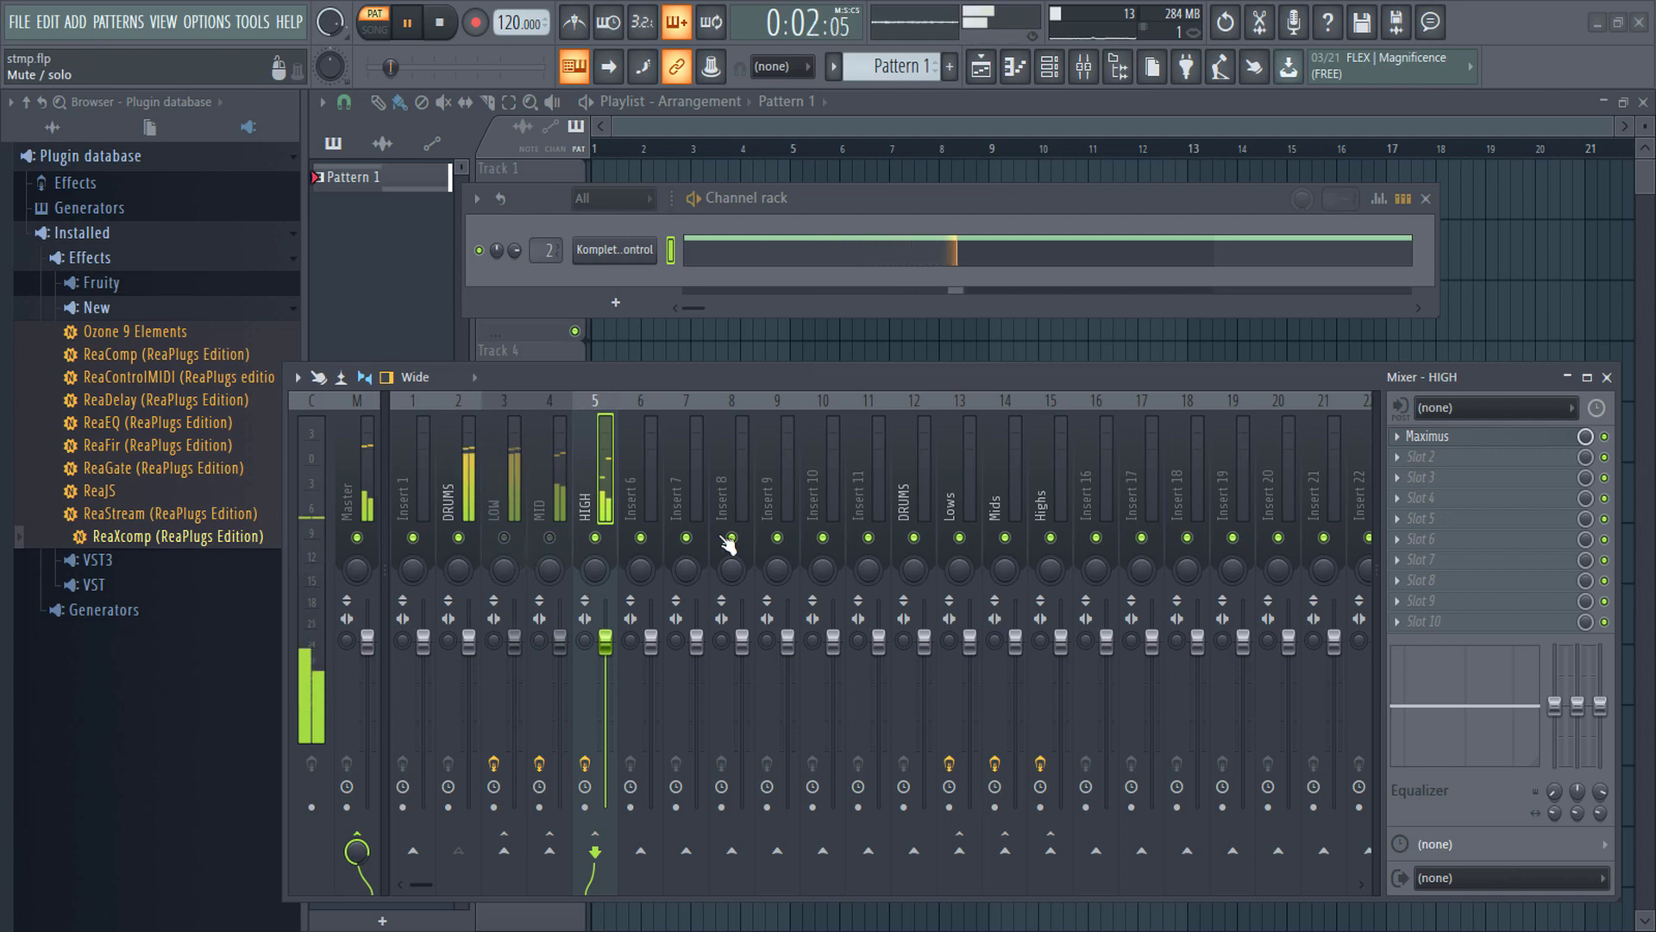
# Step: Add Fruity Reeverb 2 to the HIGH insert's second effect slot
pyautogui.click(1419, 463)
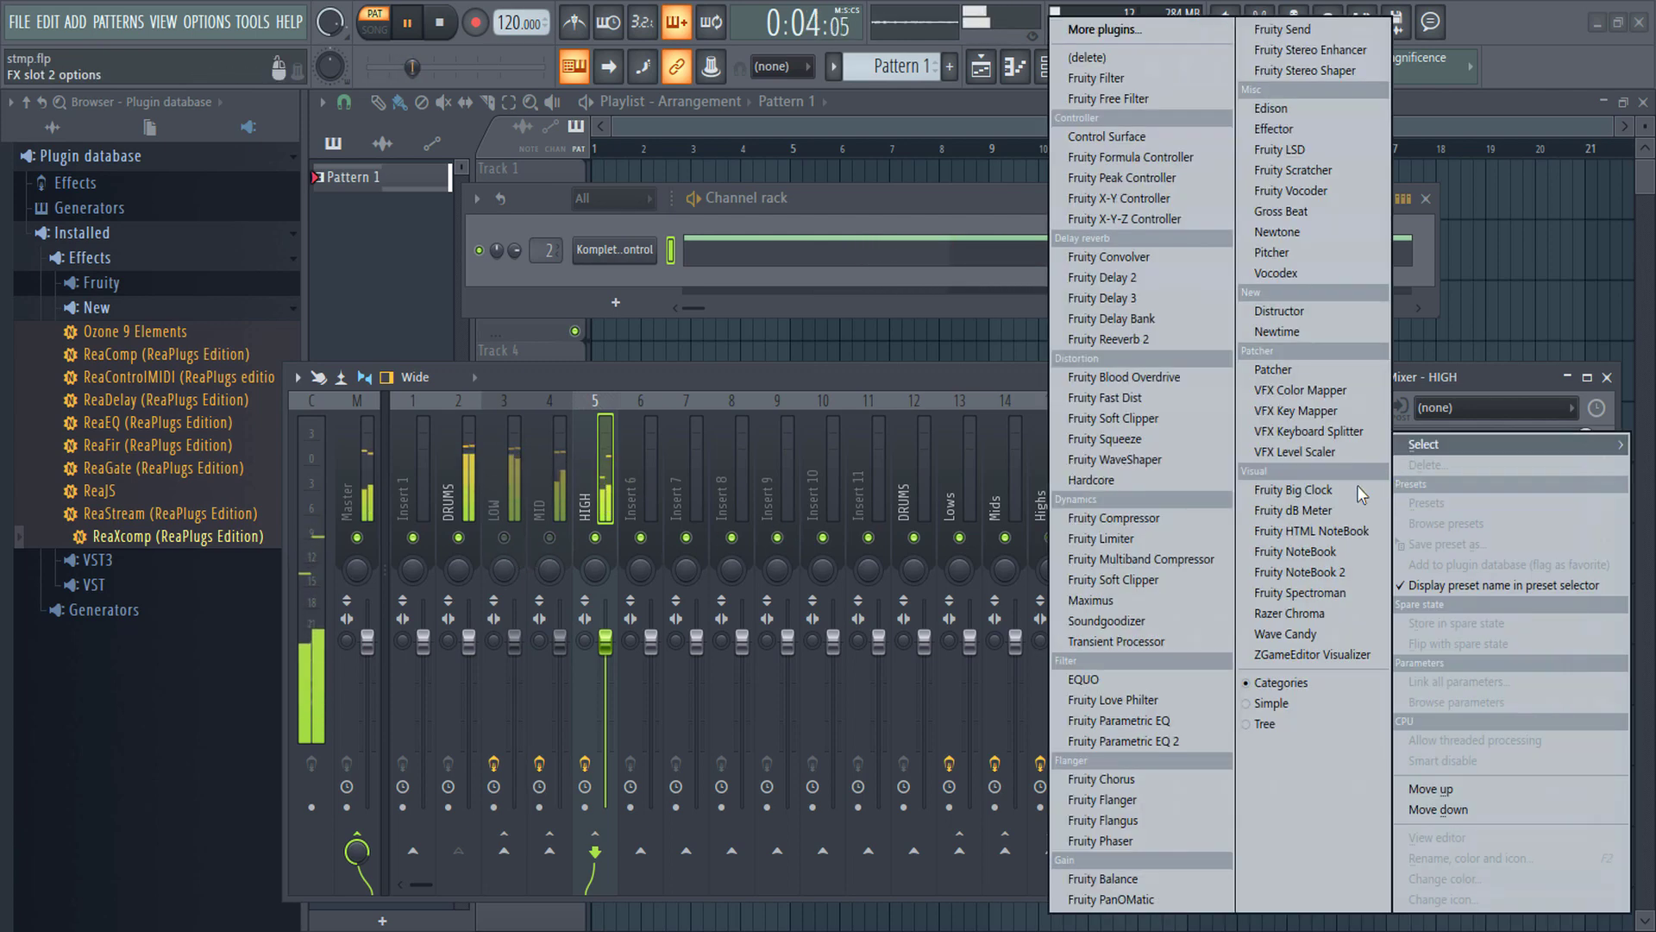
pyautogui.click(1178, 344)
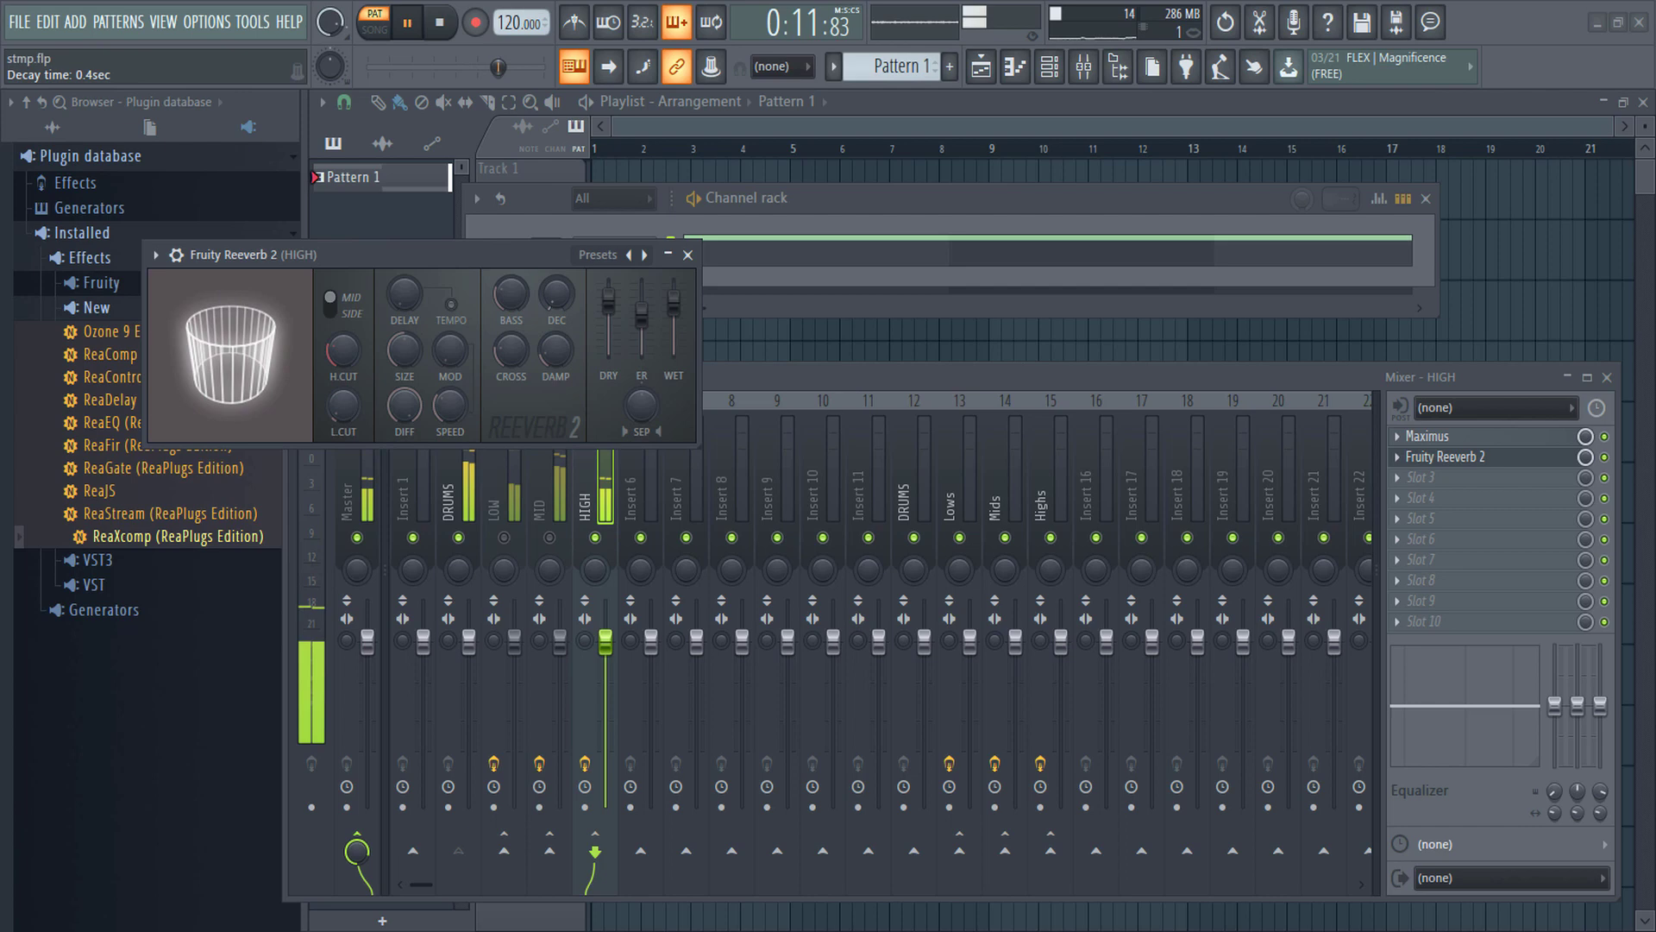
pyautogui.click(689, 255)
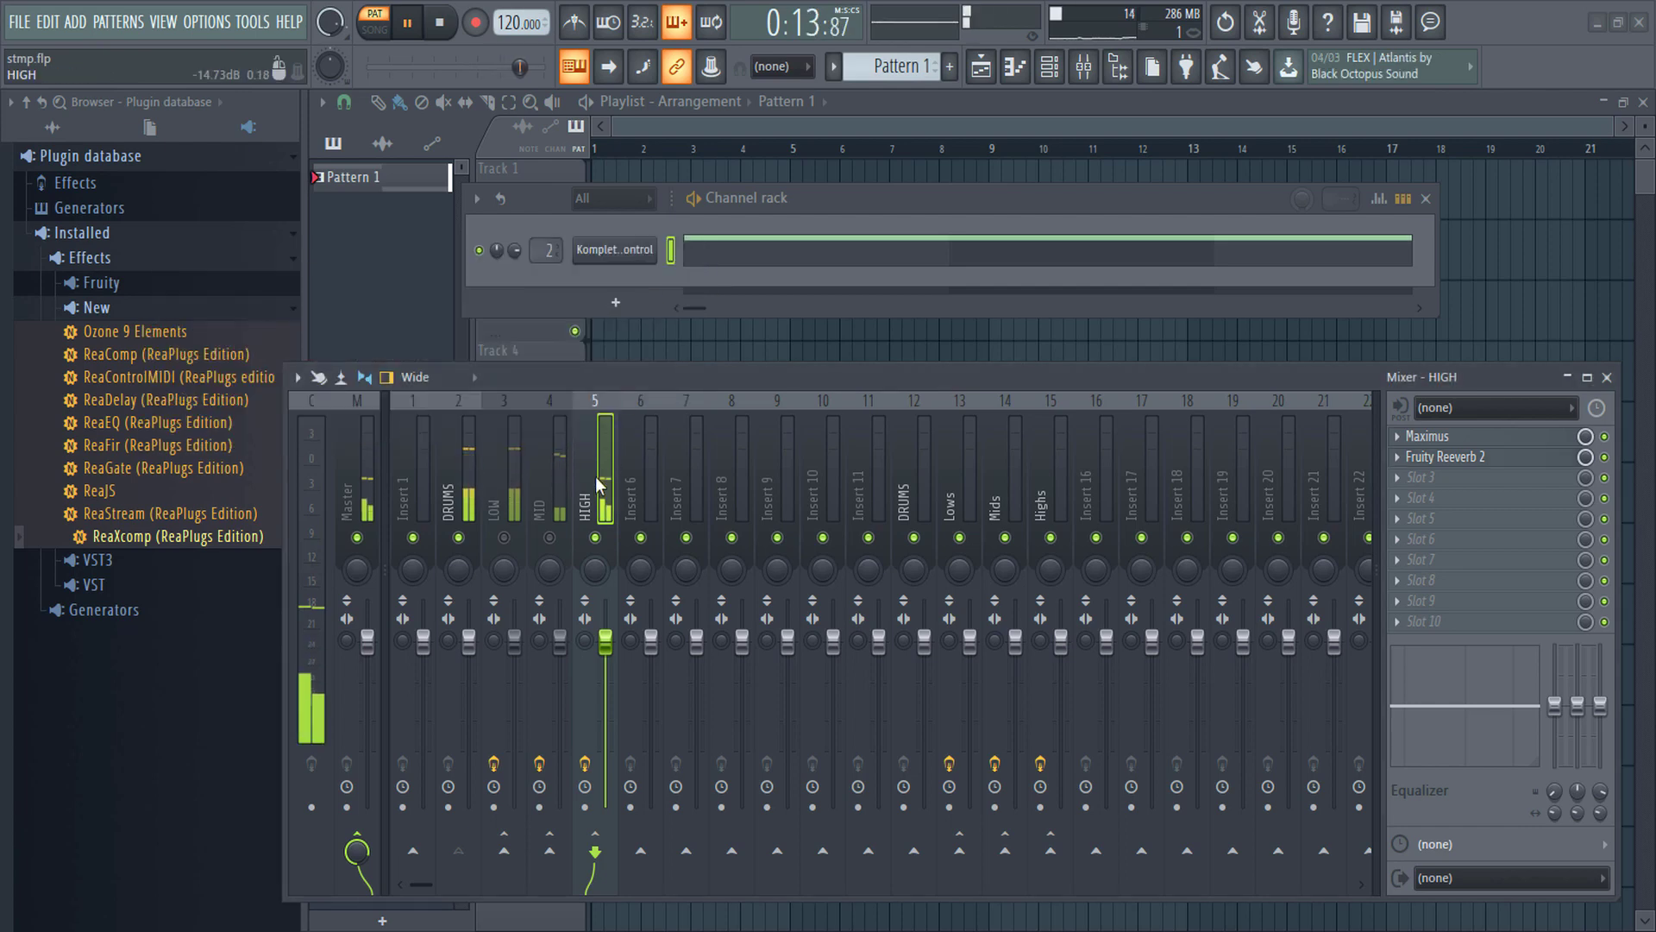
# Step: Mute and unmute HIGH to compare the reverbed band, then stop playback
pyautogui.click(596, 537)
pyautogui.click(595, 538)
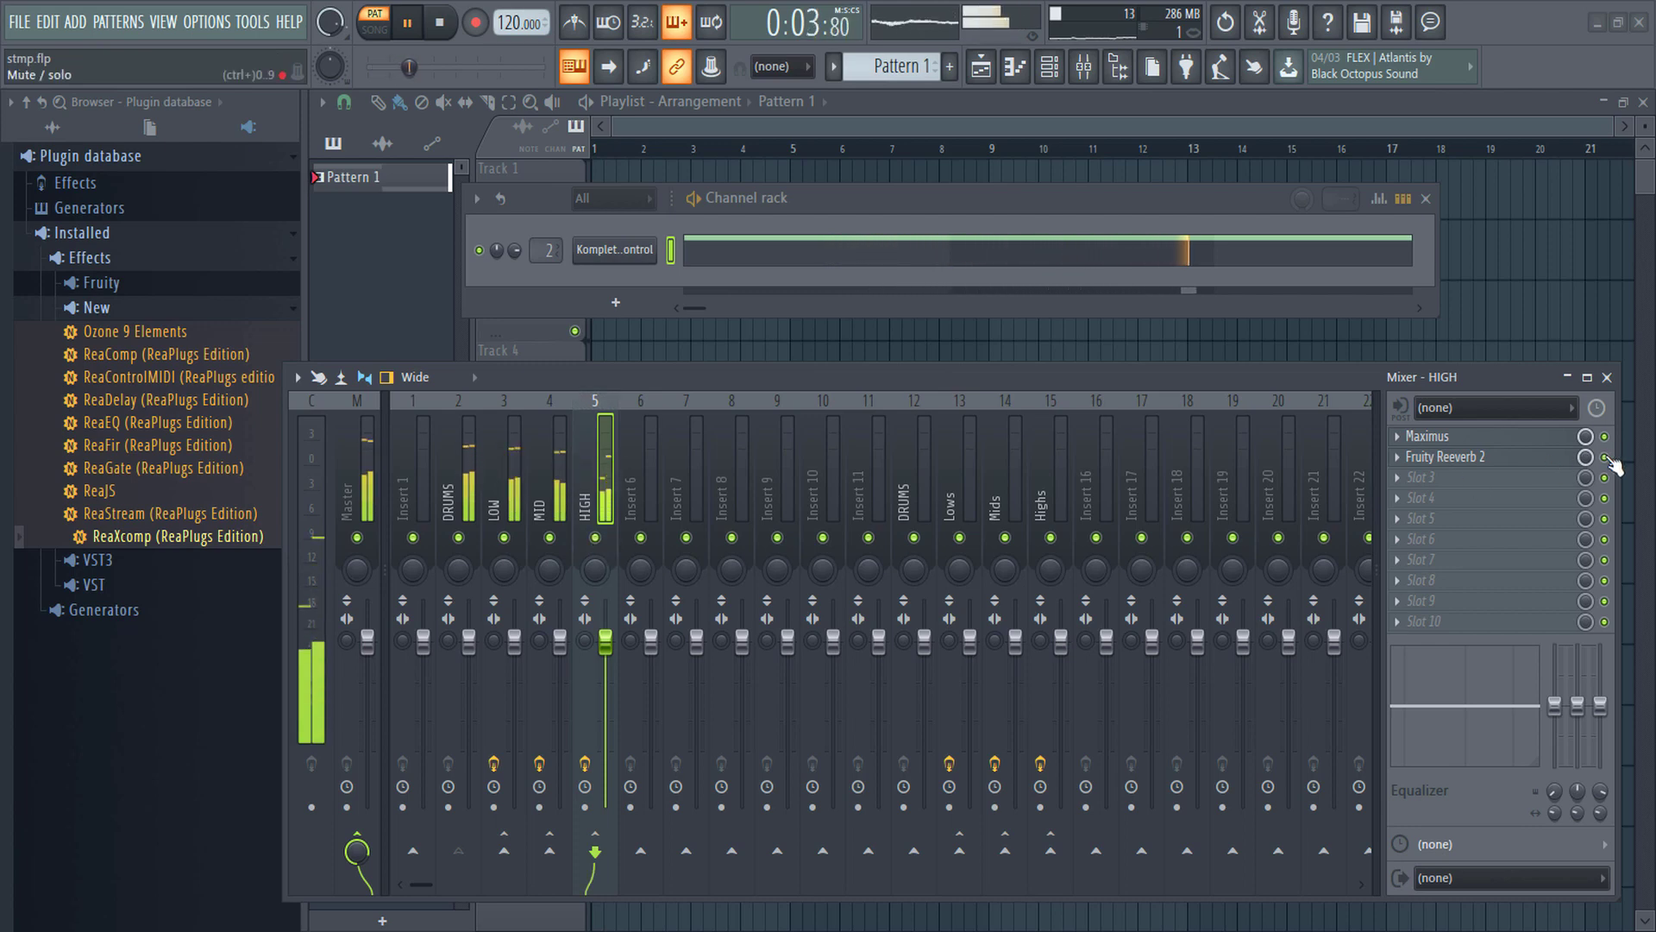
pyautogui.press('space')
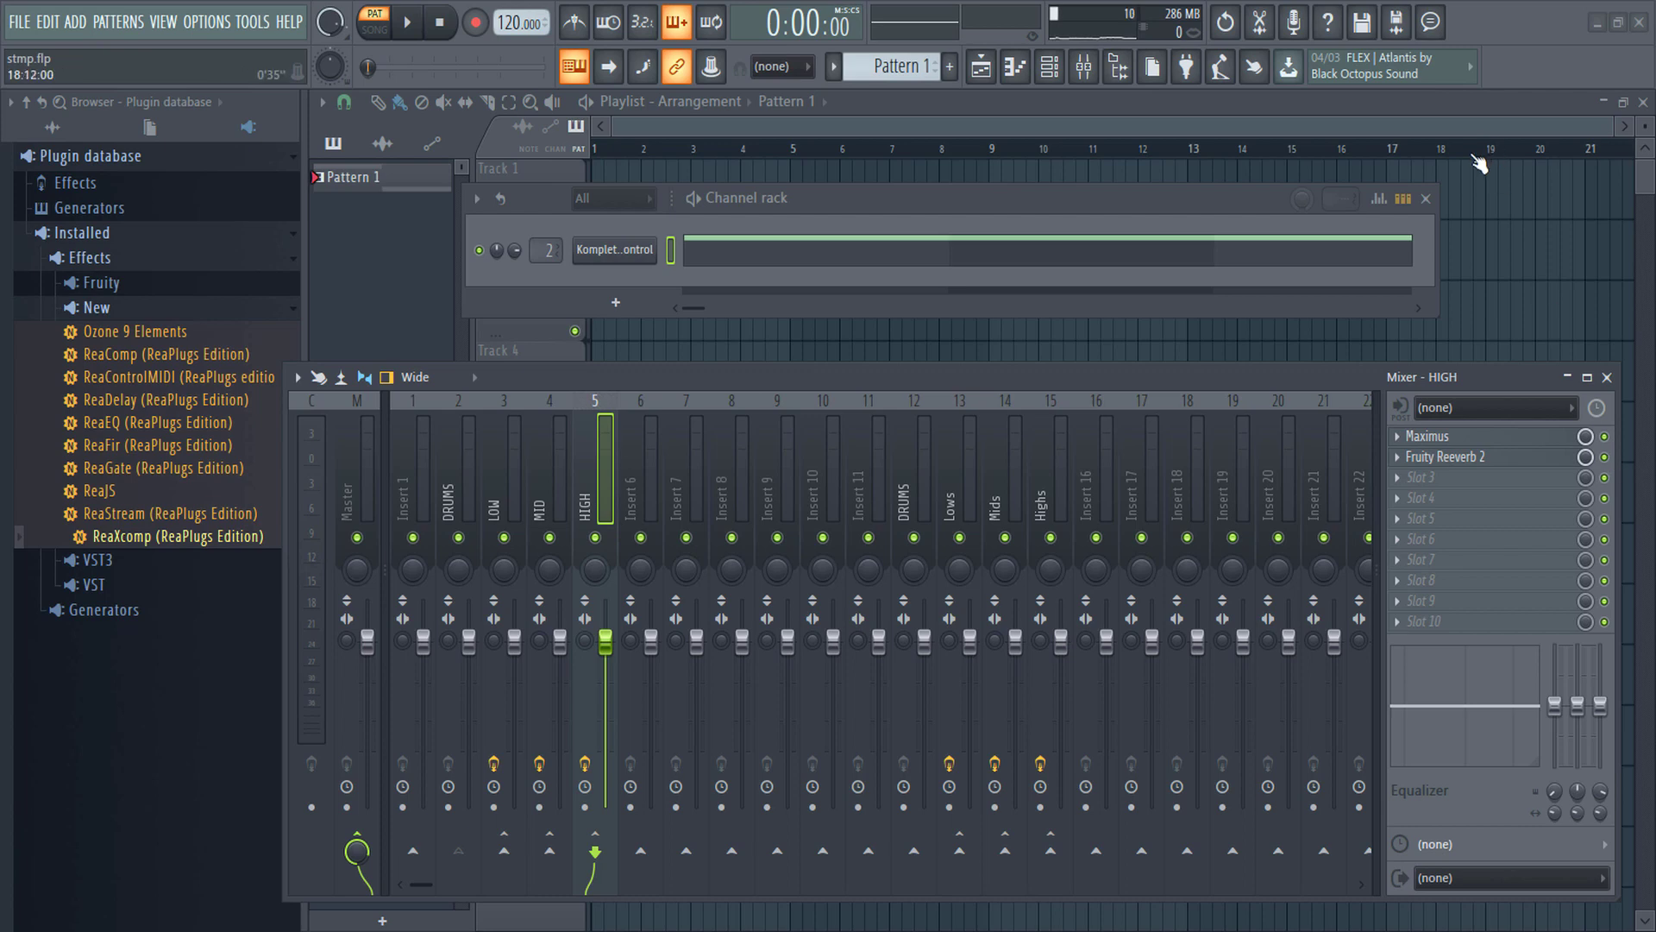
# Step: Load Fruity Delay 2 into the MID insert's second slot and move its window above the mixer
pyautogui.click(531, 471)
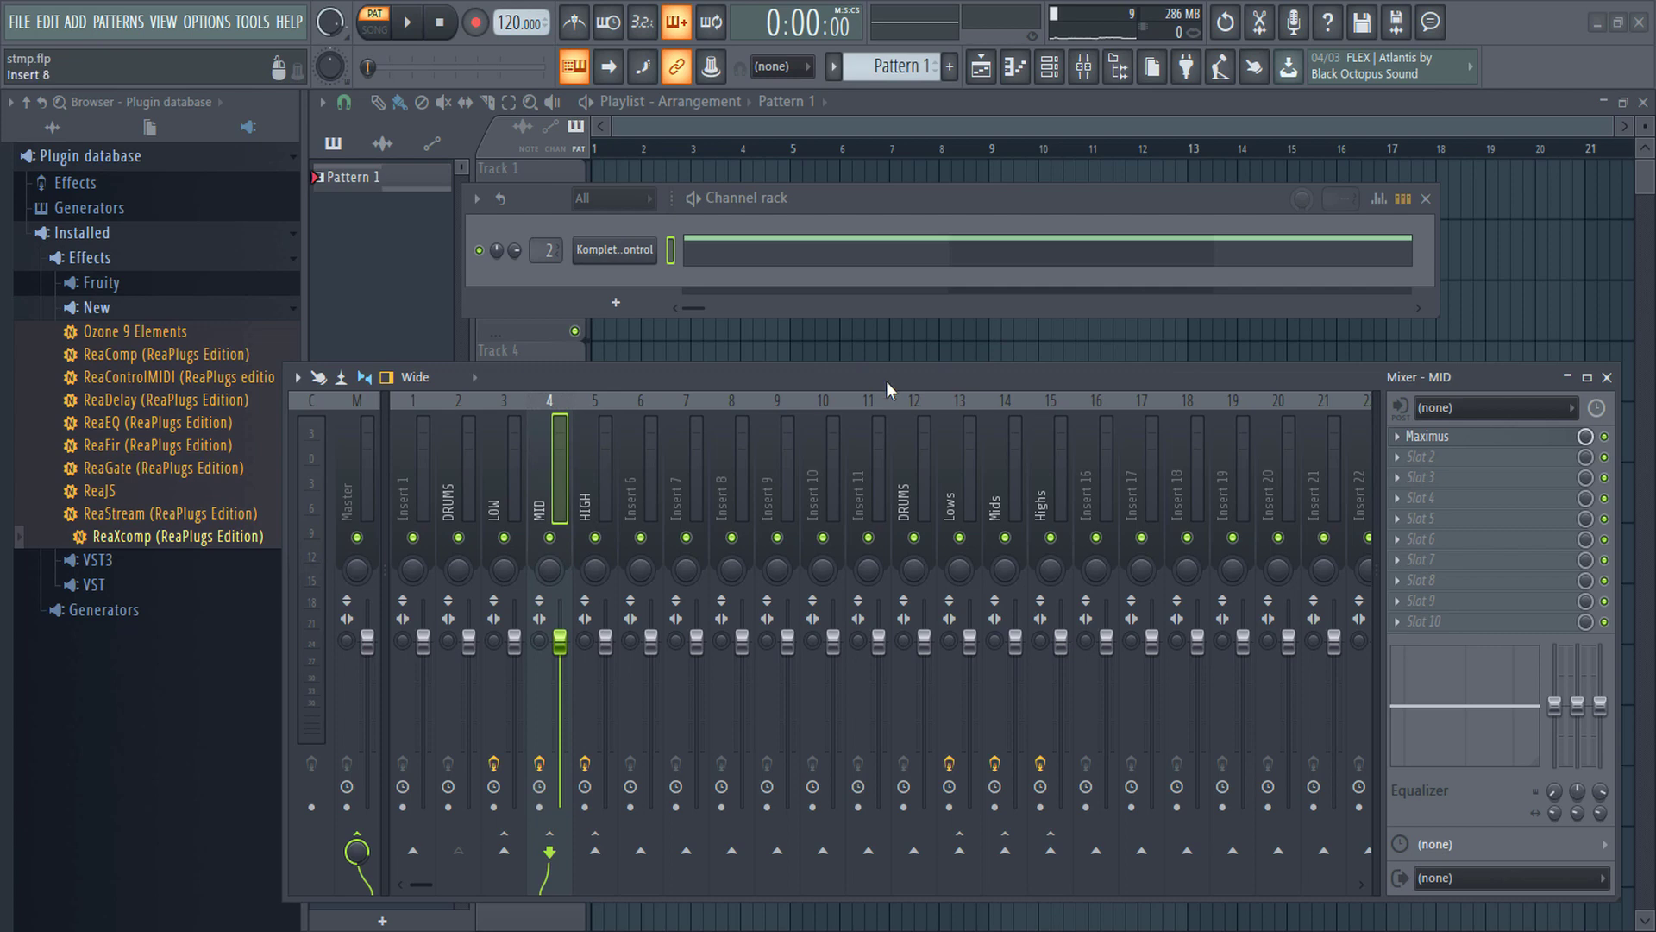
pyautogui.click(1471, 468)
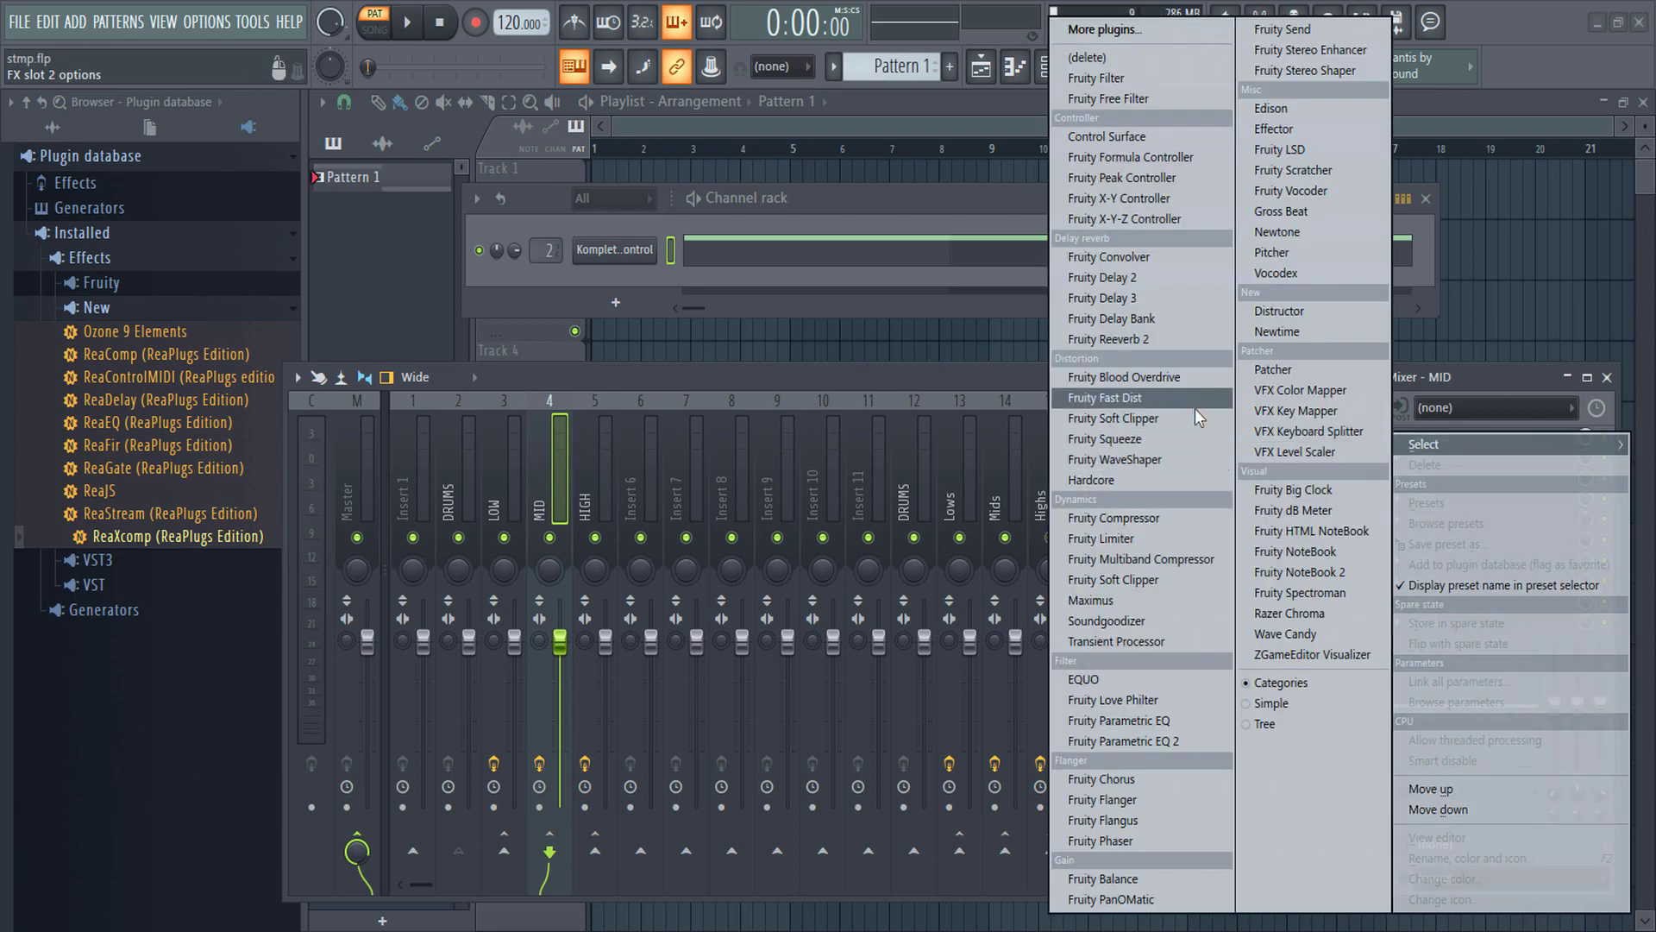
pyautogui.click(1136, 283)
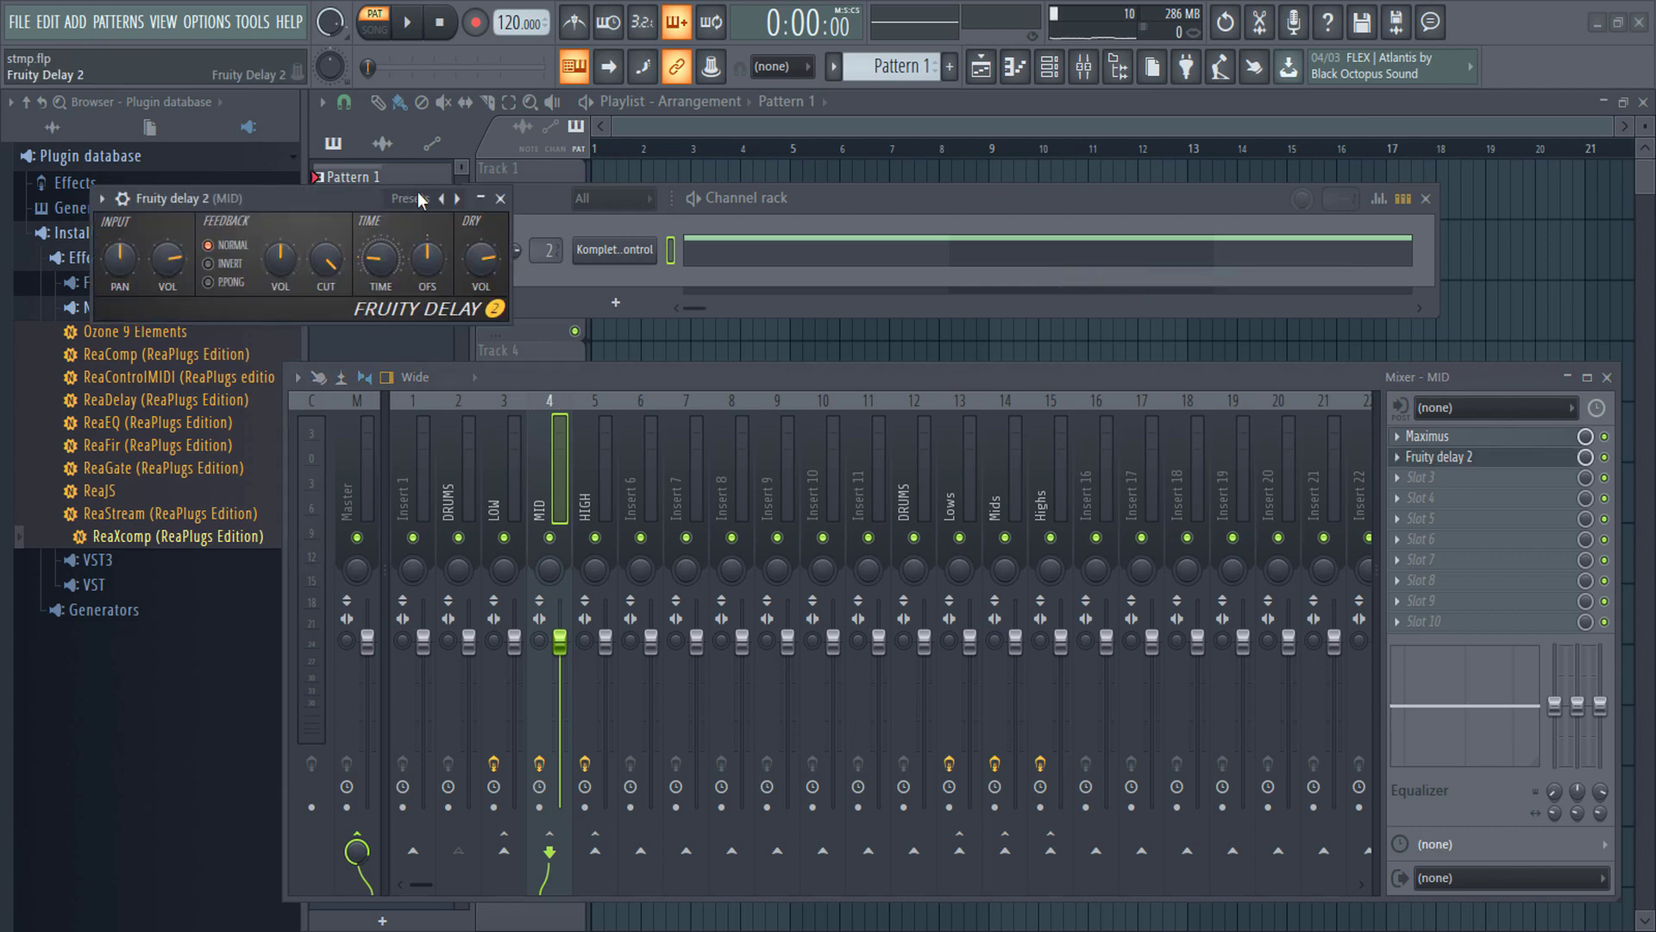
pyautogui.moveTo(420, 200); pyautogui.dragTo(1134, 333)
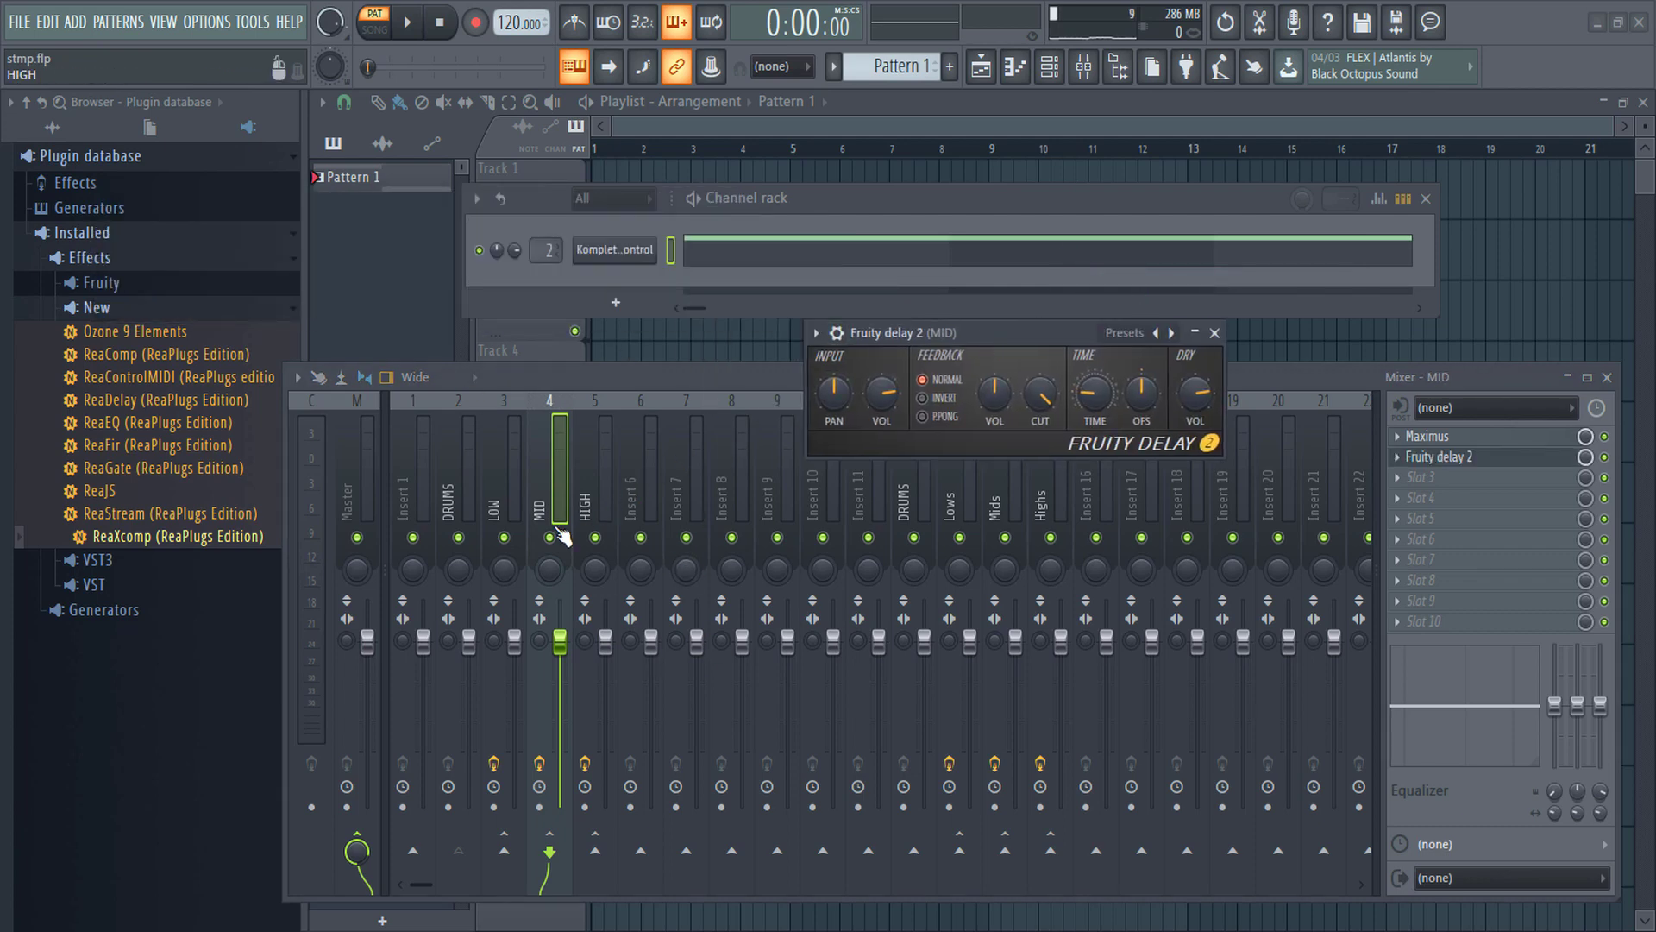
# Step: With LOW and HIGH muted and playback running, set delay pan 80%, ping-pong, wet mix 91%
pyautogui.click(503, 537)
pyautogui.click(595, 537)
pyautogui.press('space')
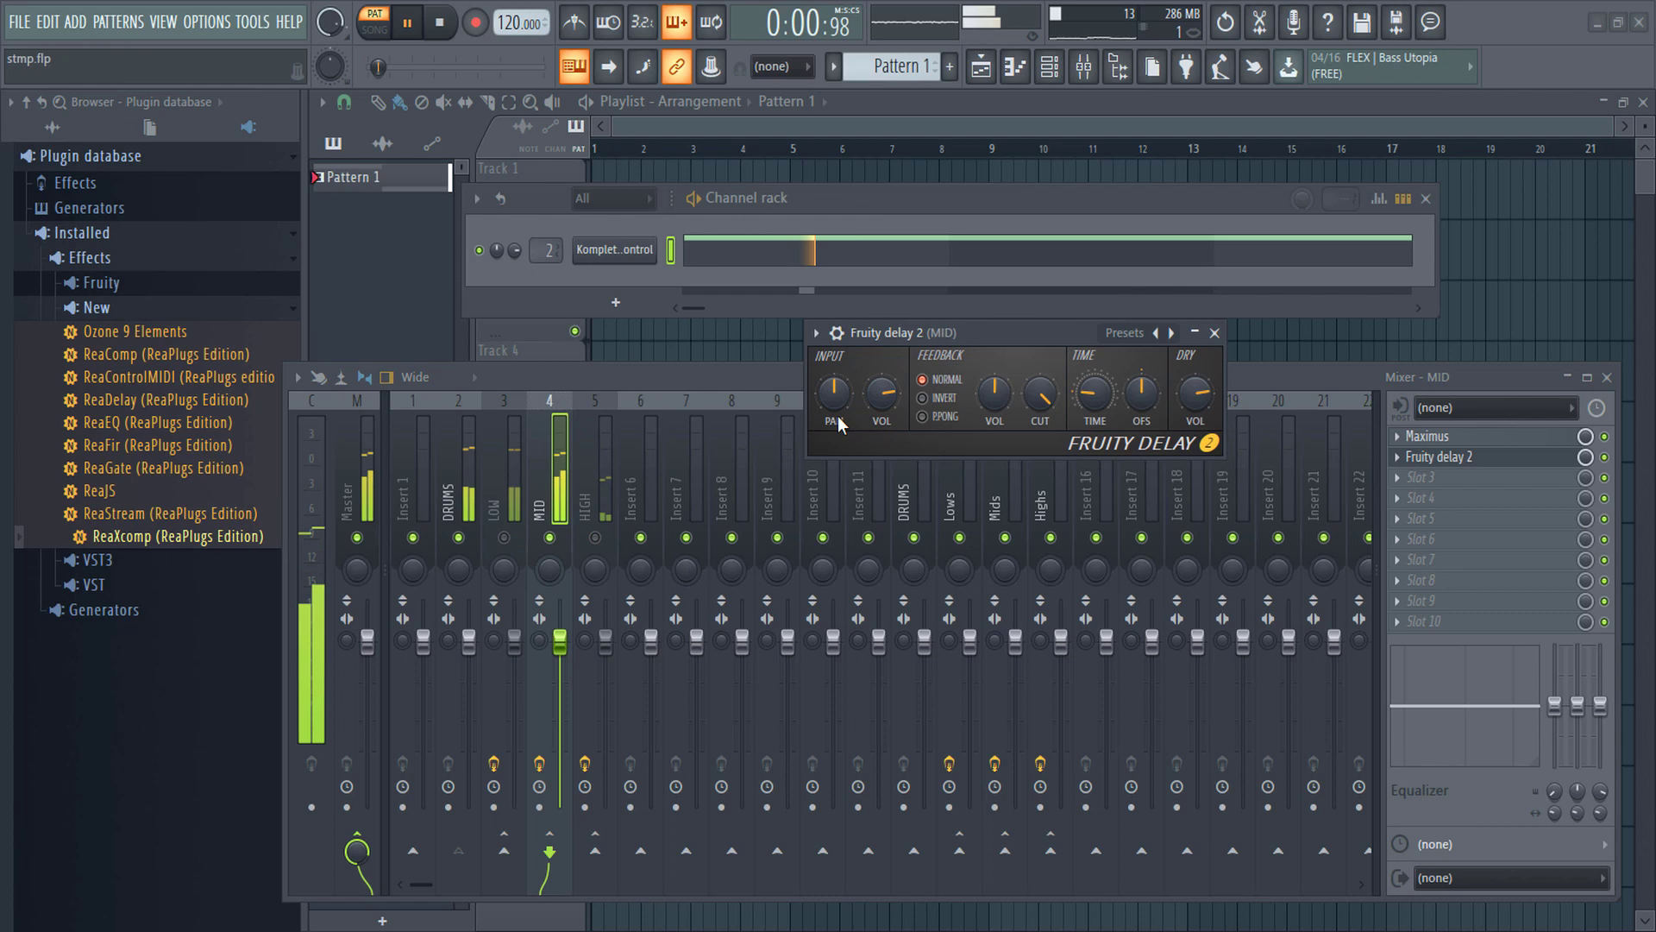
pyautogui.moveTo(835, 405); pyautogui.dragTo(835, 381)
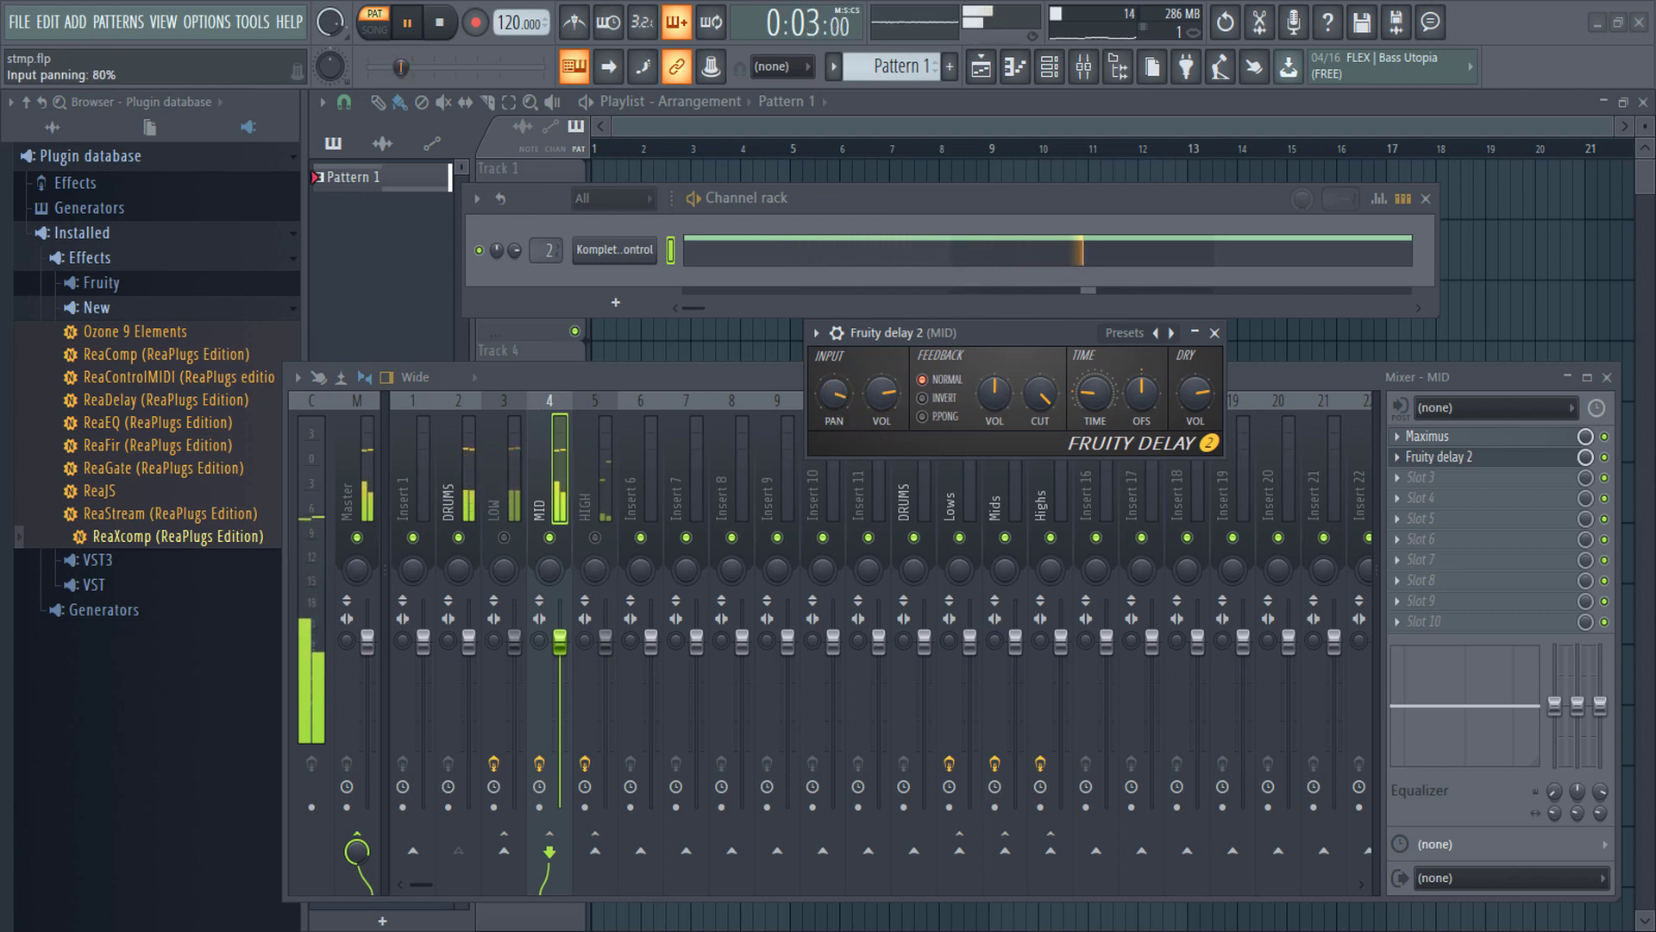
pyautogui.click(929, 418)
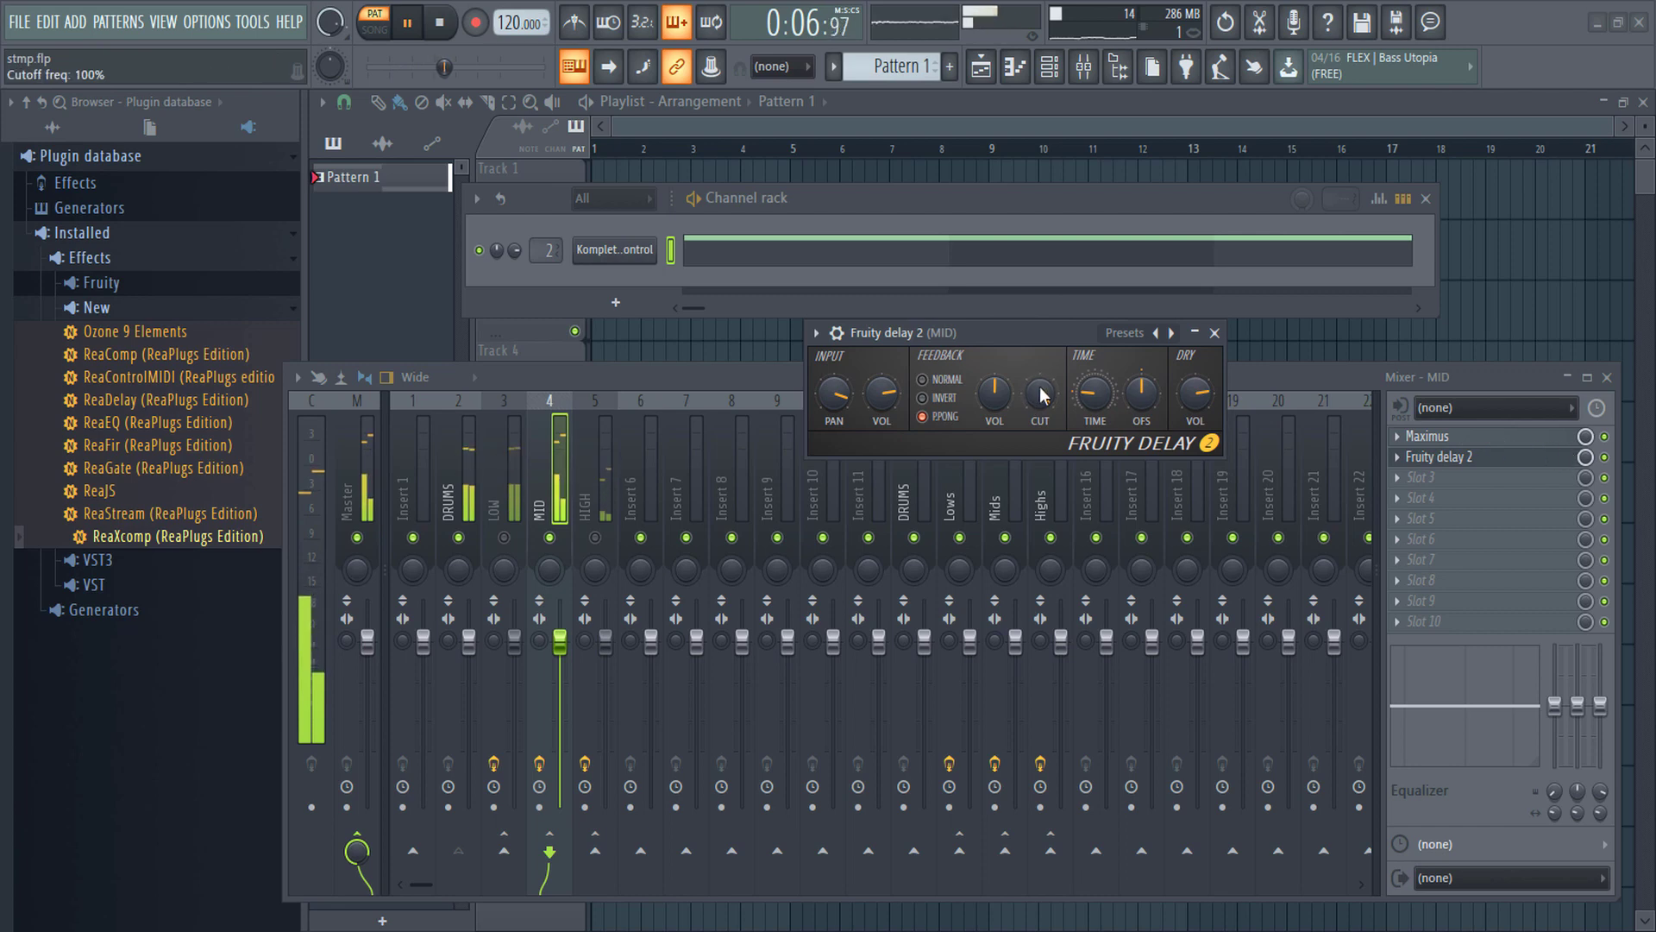
pyautogui.moveTo(1586, 457); pyautogui.dragTo(1586, 483)
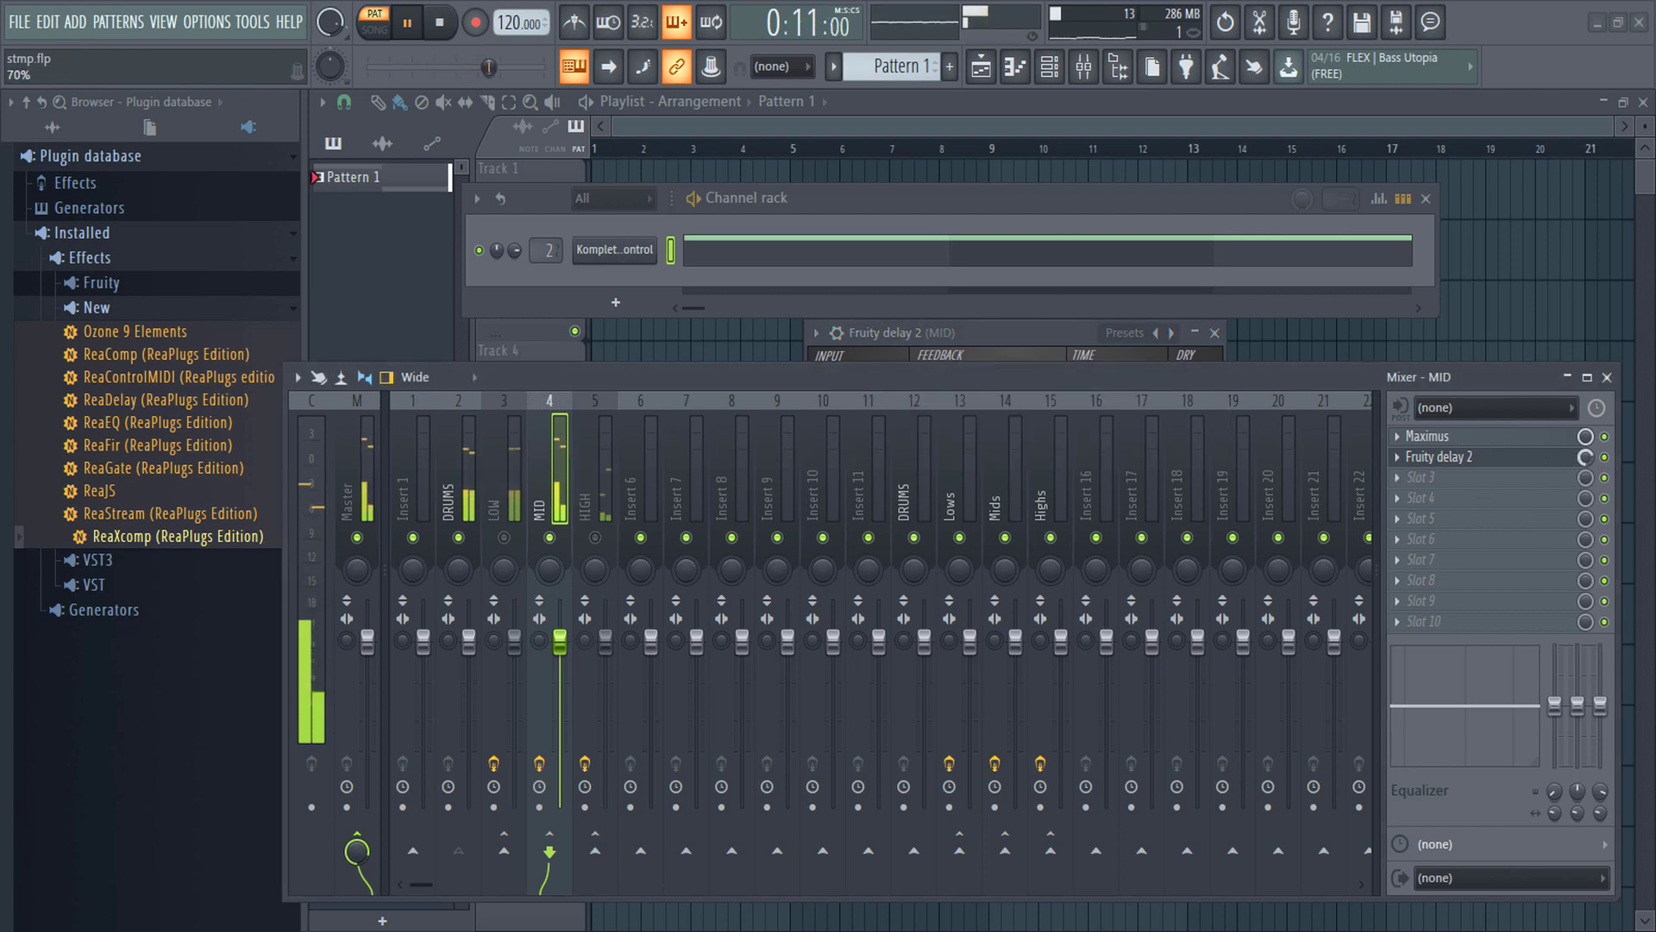
# Step: Unmute LOW and HIGH, expand Fruity Delay 2, and adjust its wet mix level
pyautogui.click(504, 537)
pyautogui.click(594, 537)
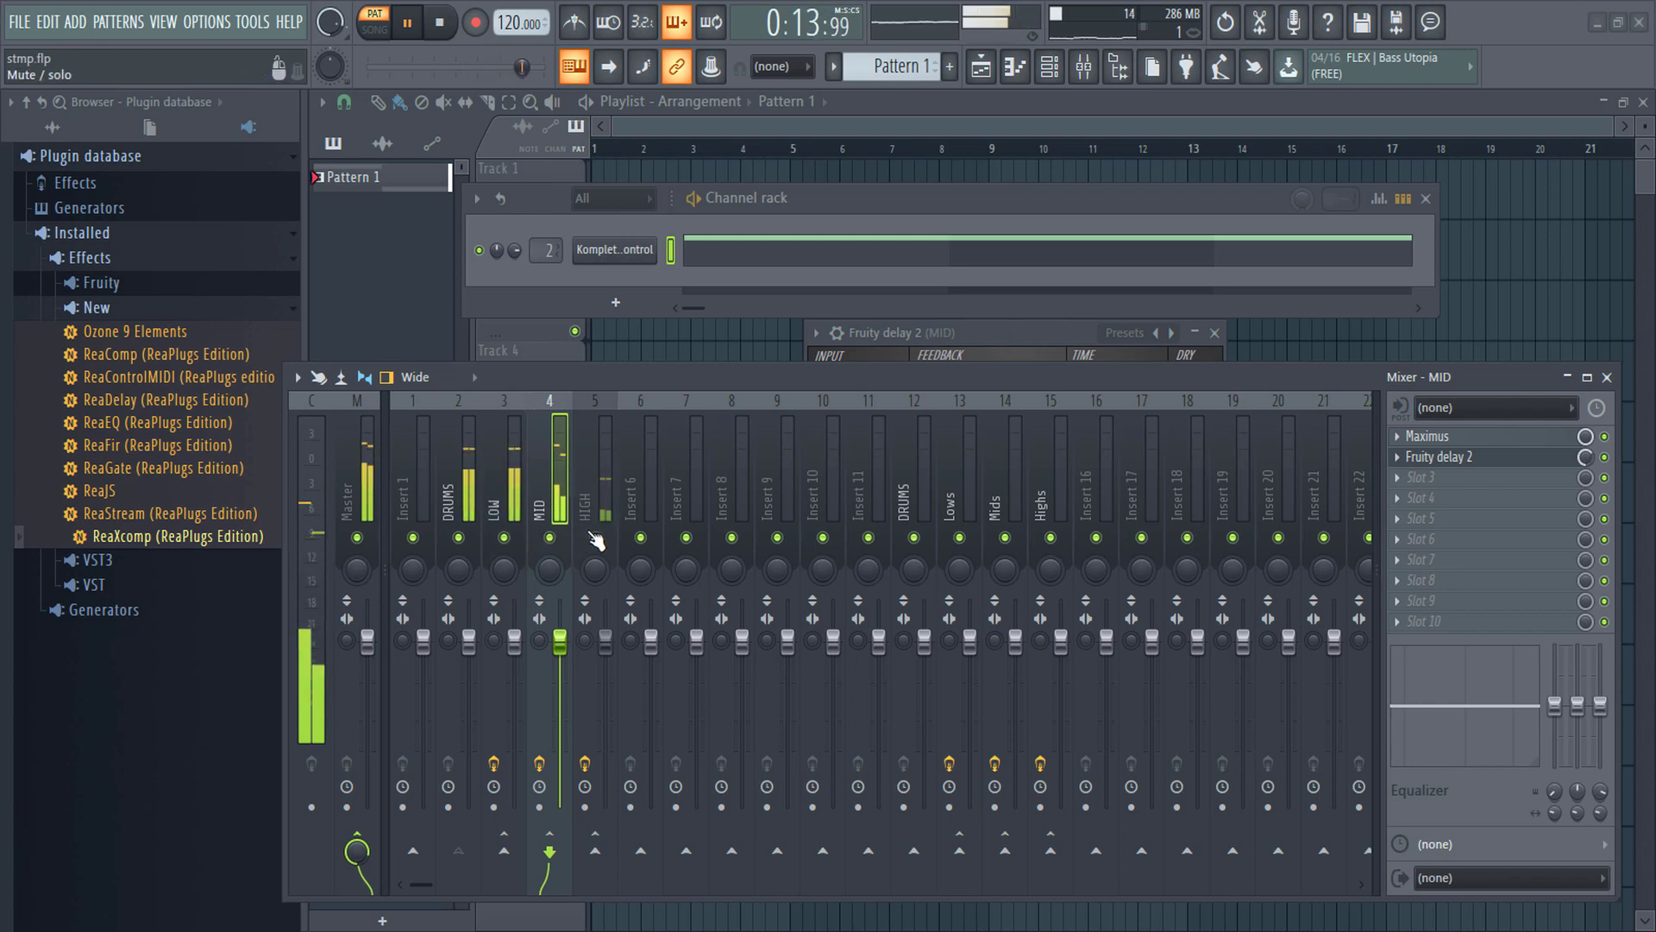
pyautogui.click(918, 338)
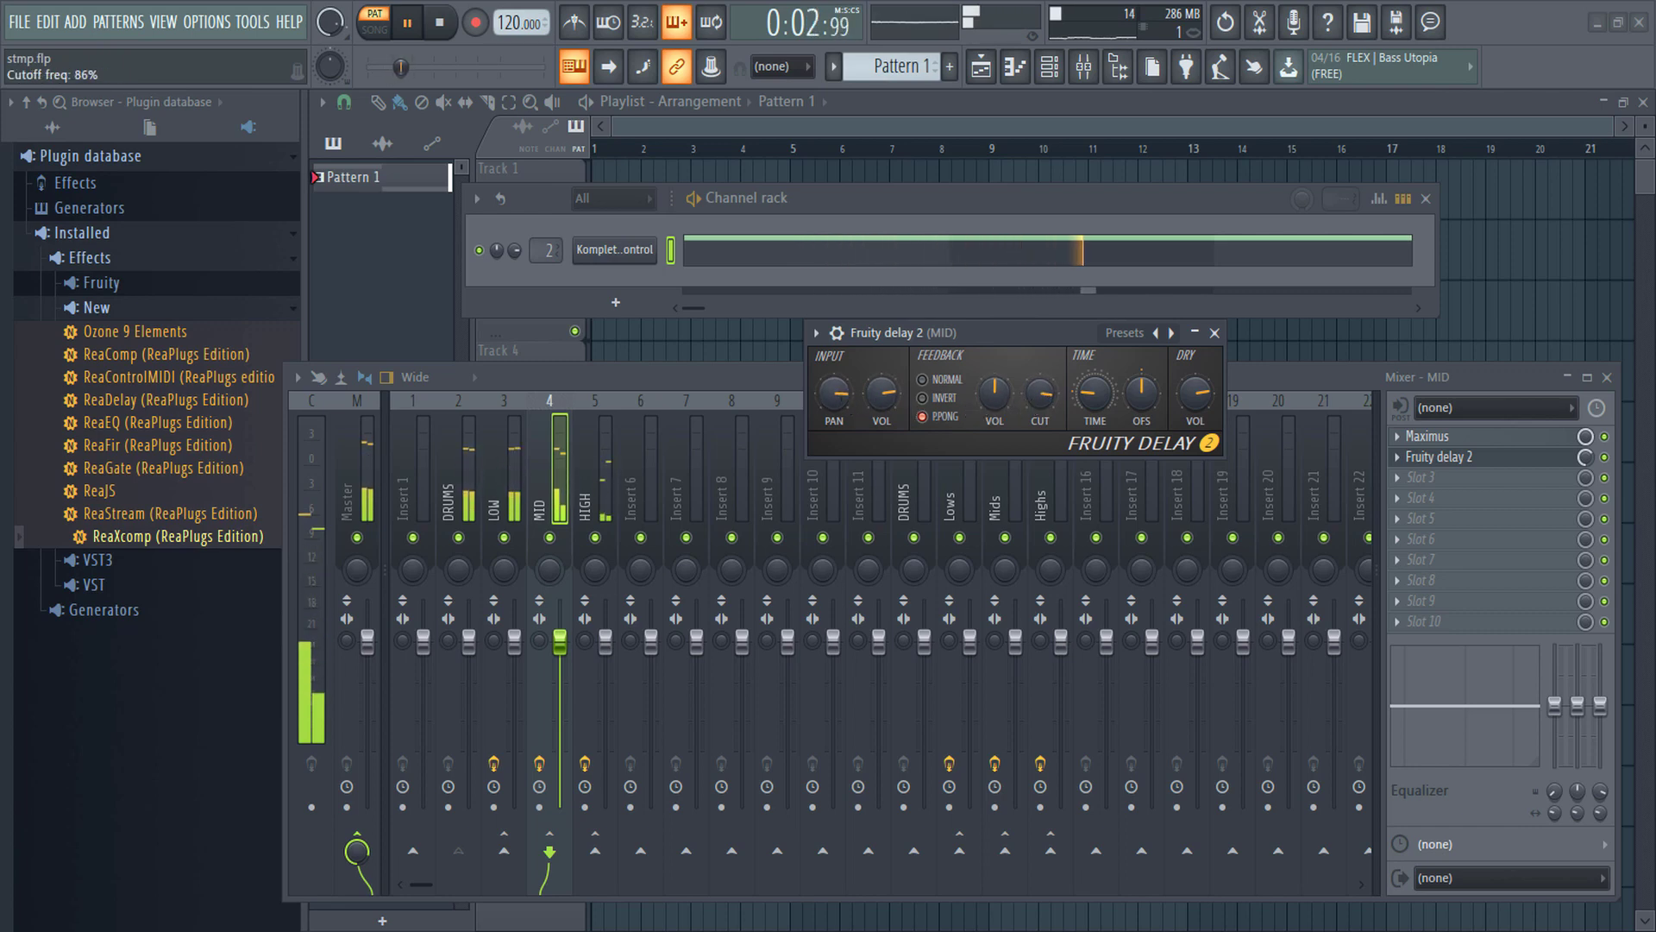
pyautogui.press('F9')
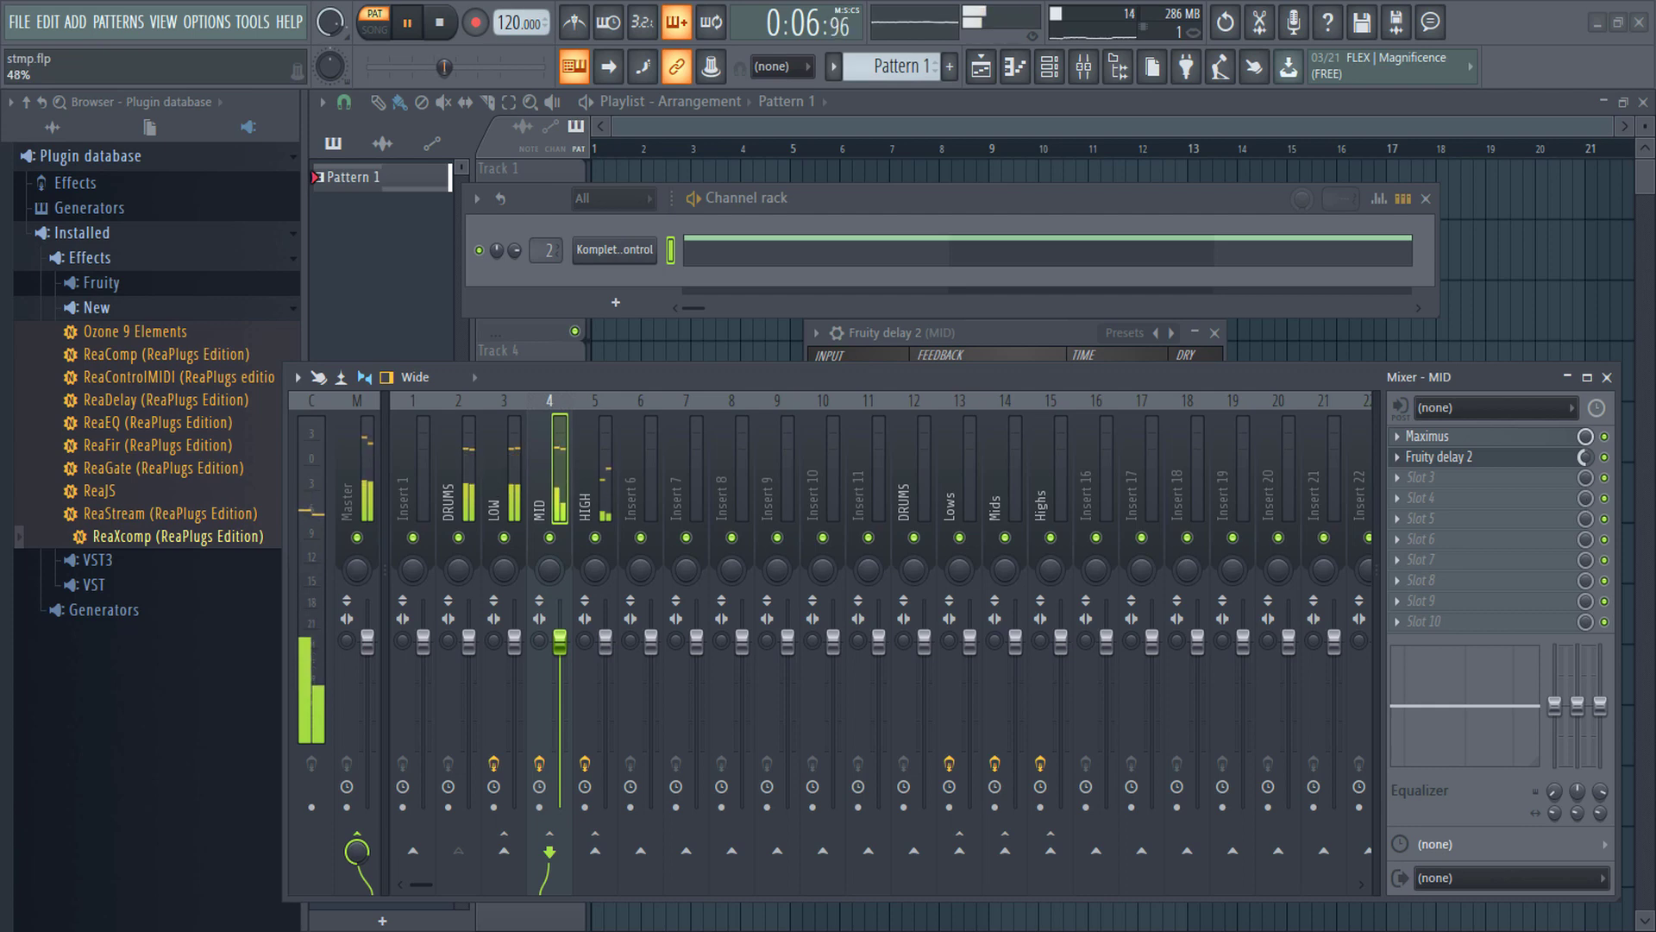
pyautogui.click(1040, 331)
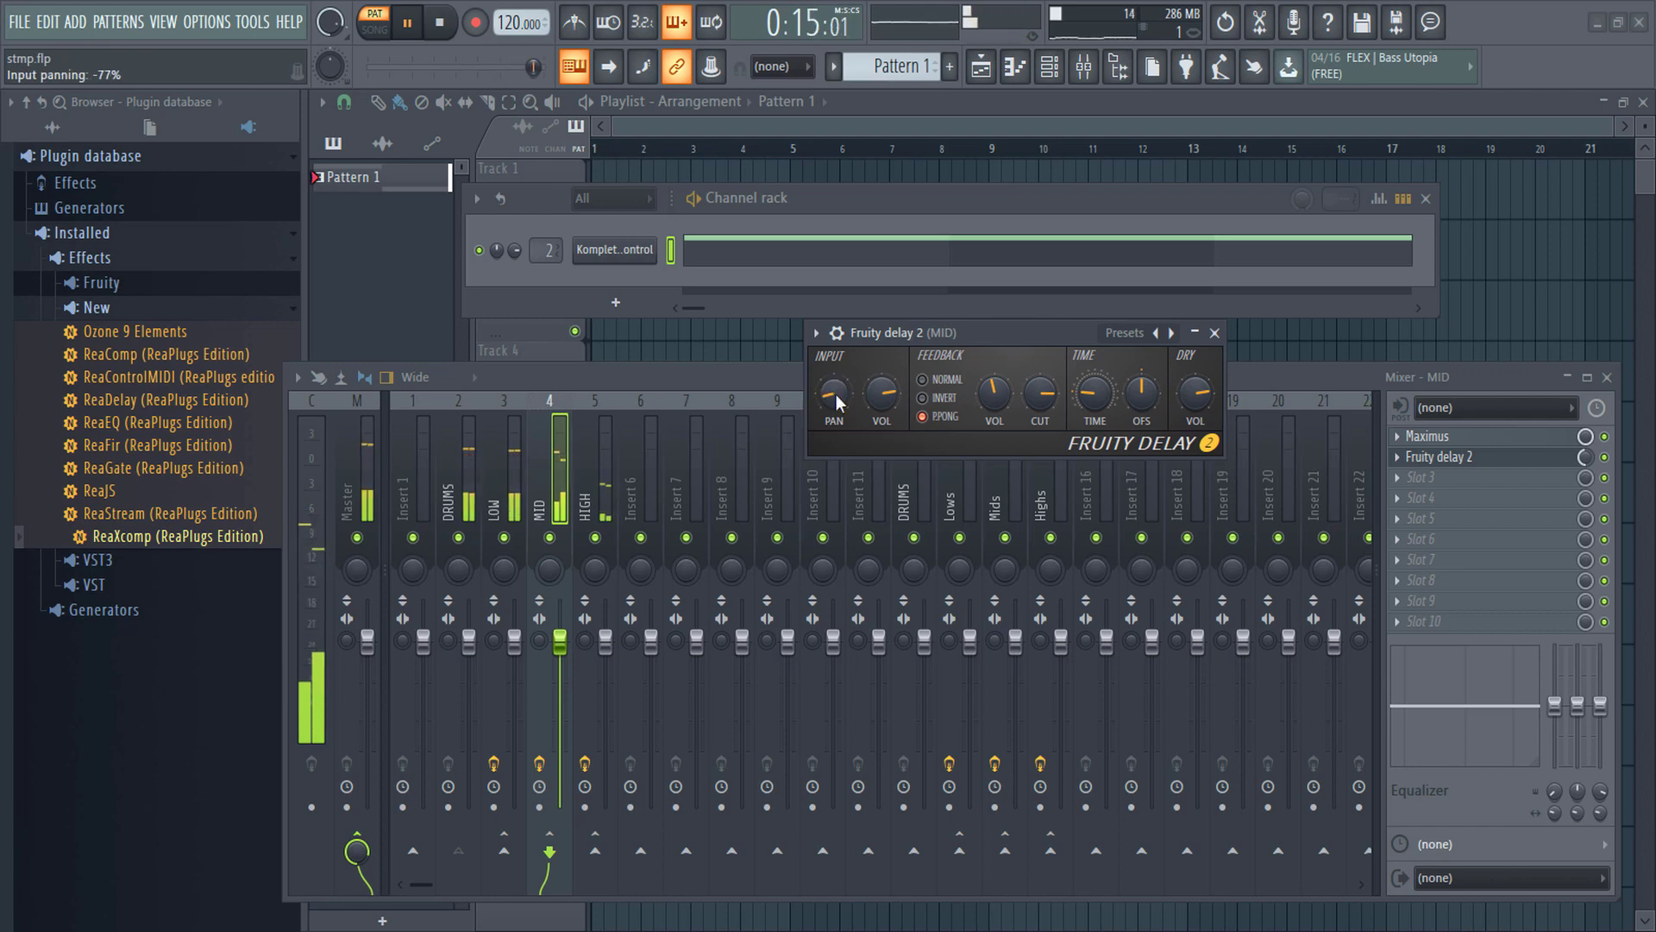
pyautogui.click(1585, 457)
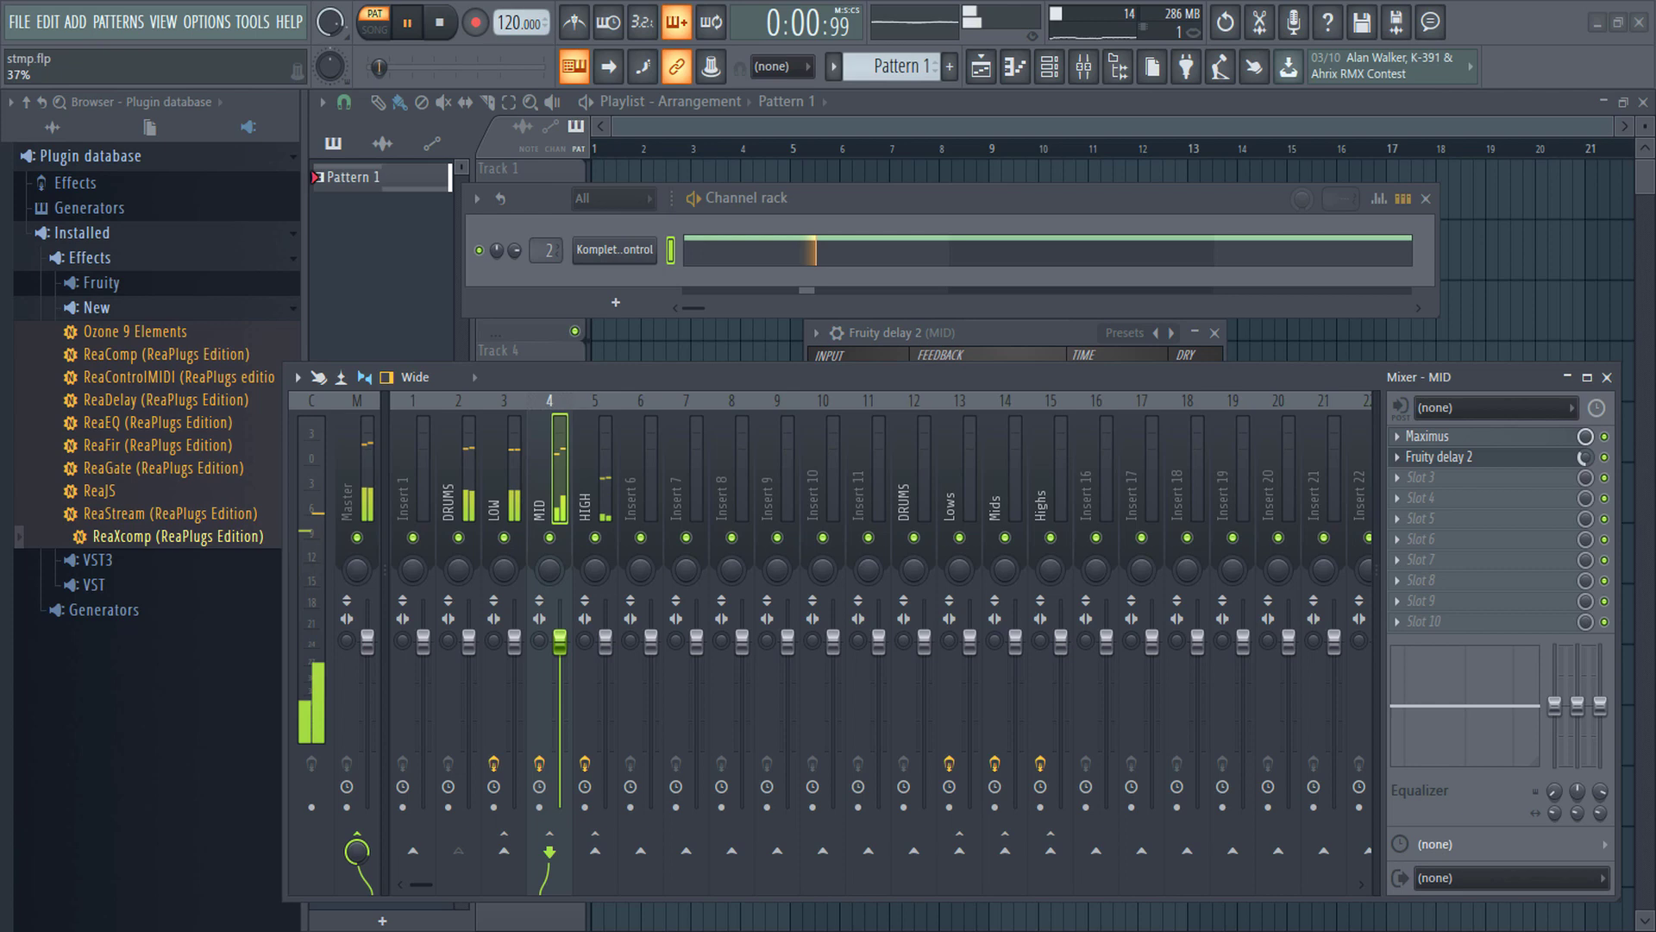
pyautogui.click(1061, 342)
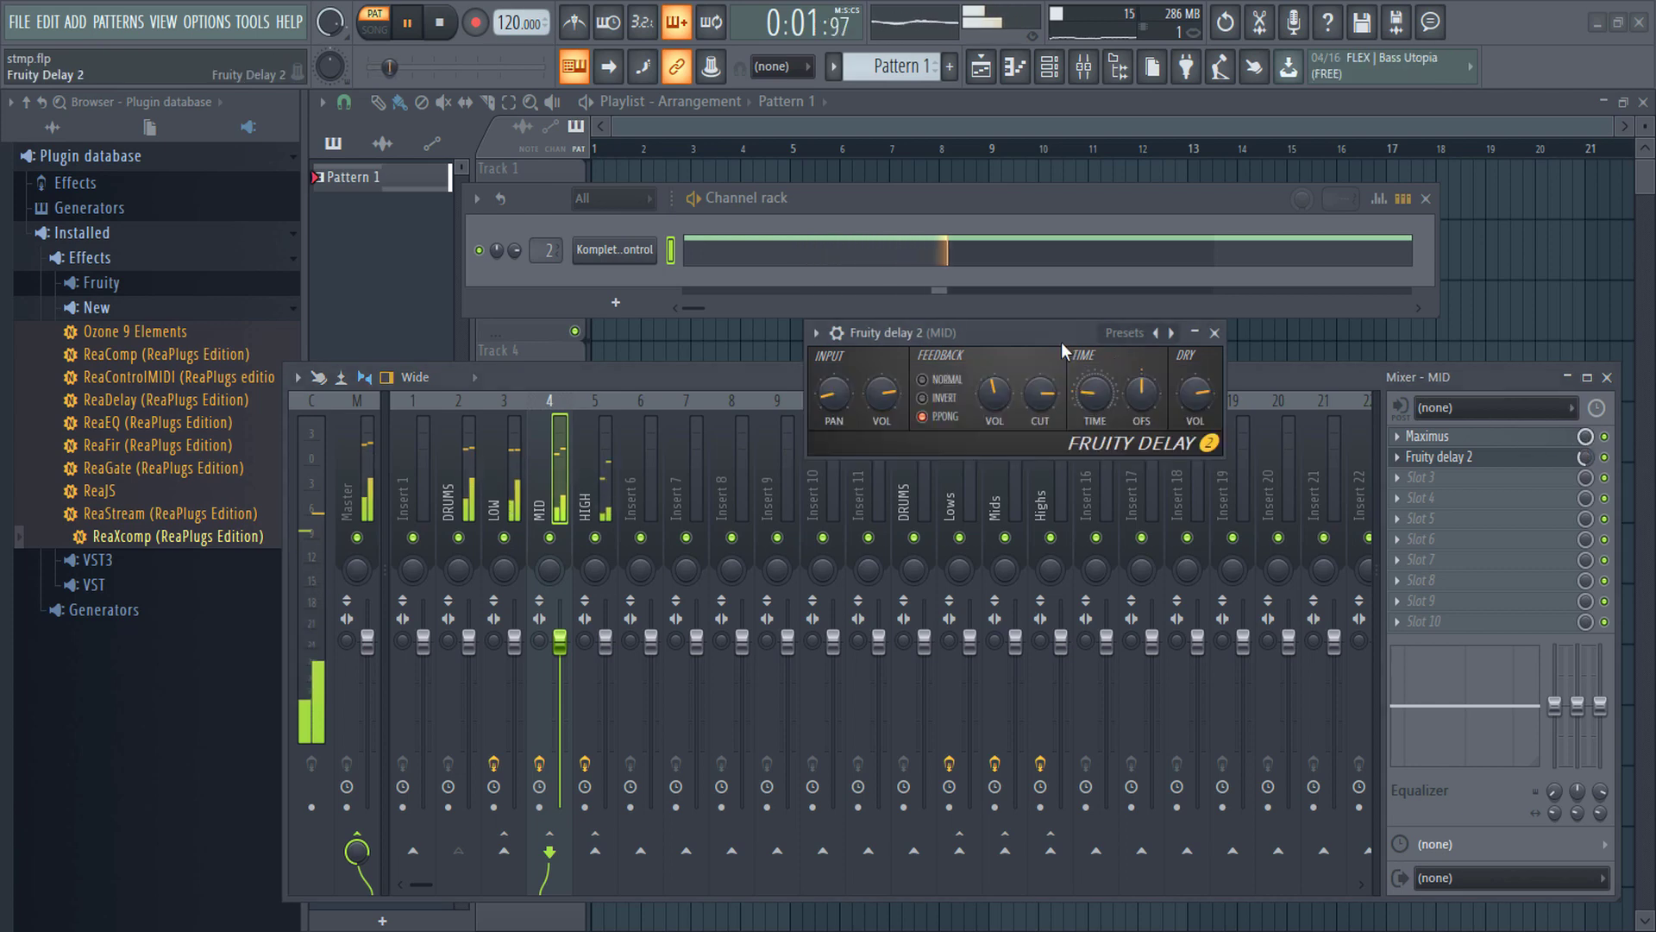
pyautogui.click(1590, 469)
# Step: Tune the delay's feedback, input panning to 85% and cutoff to 48%, then stop playback
pyautogui.click(1001, 326)
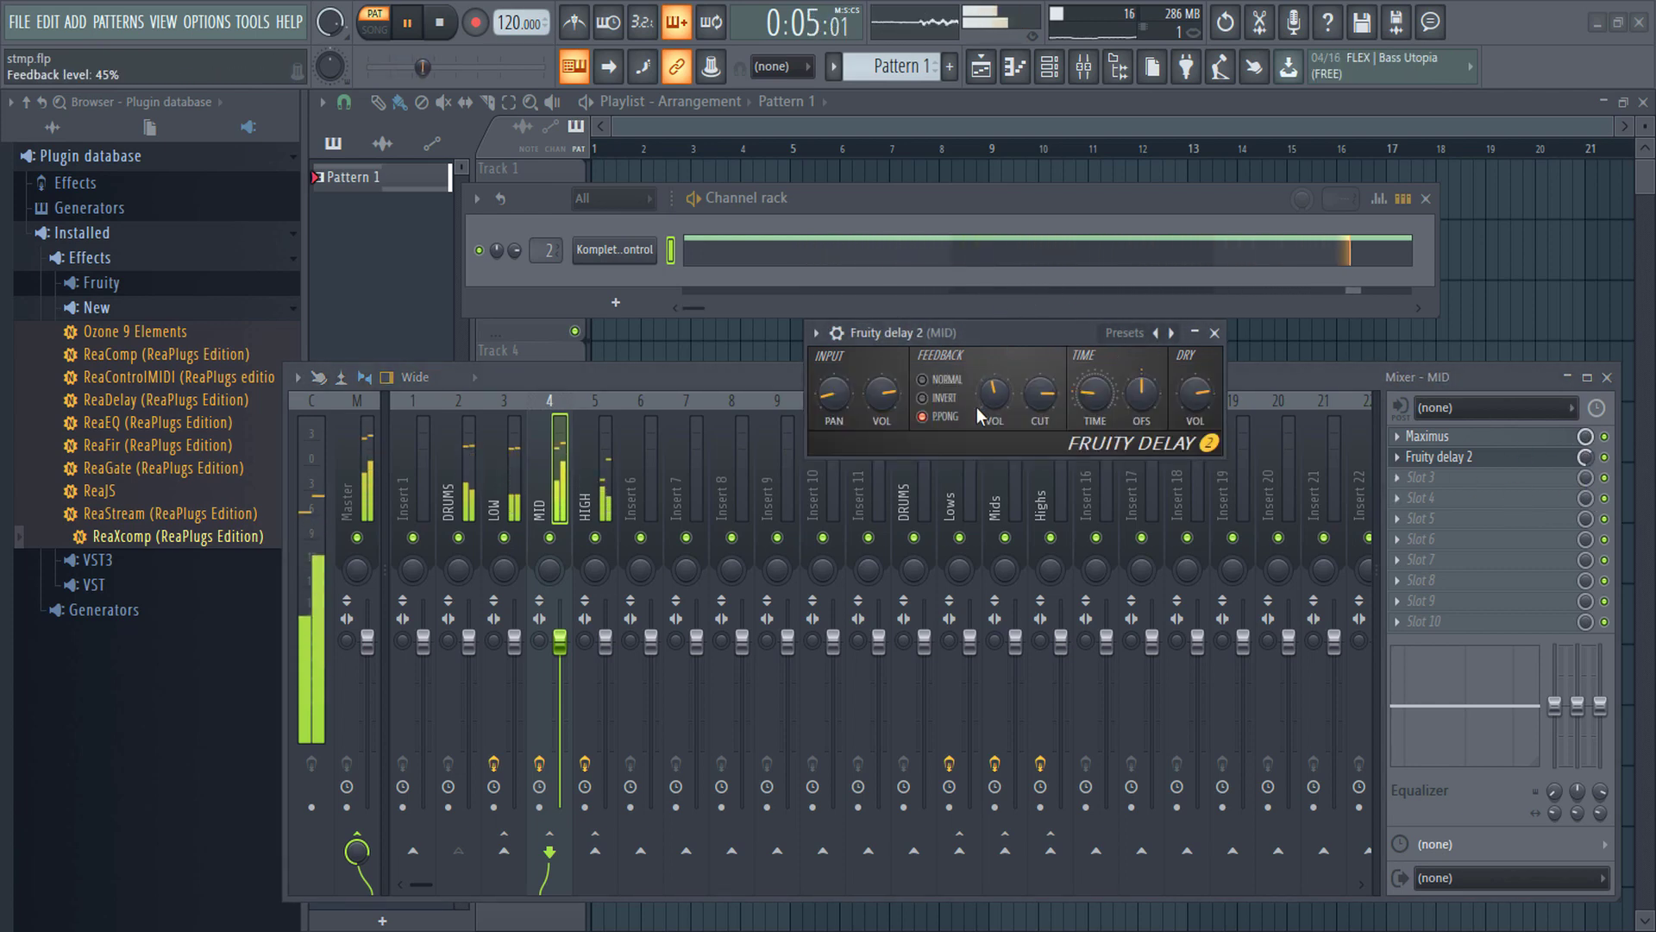
pyautogui.moveTo(1040, 393); pyautogui.dragTo(994, 414)
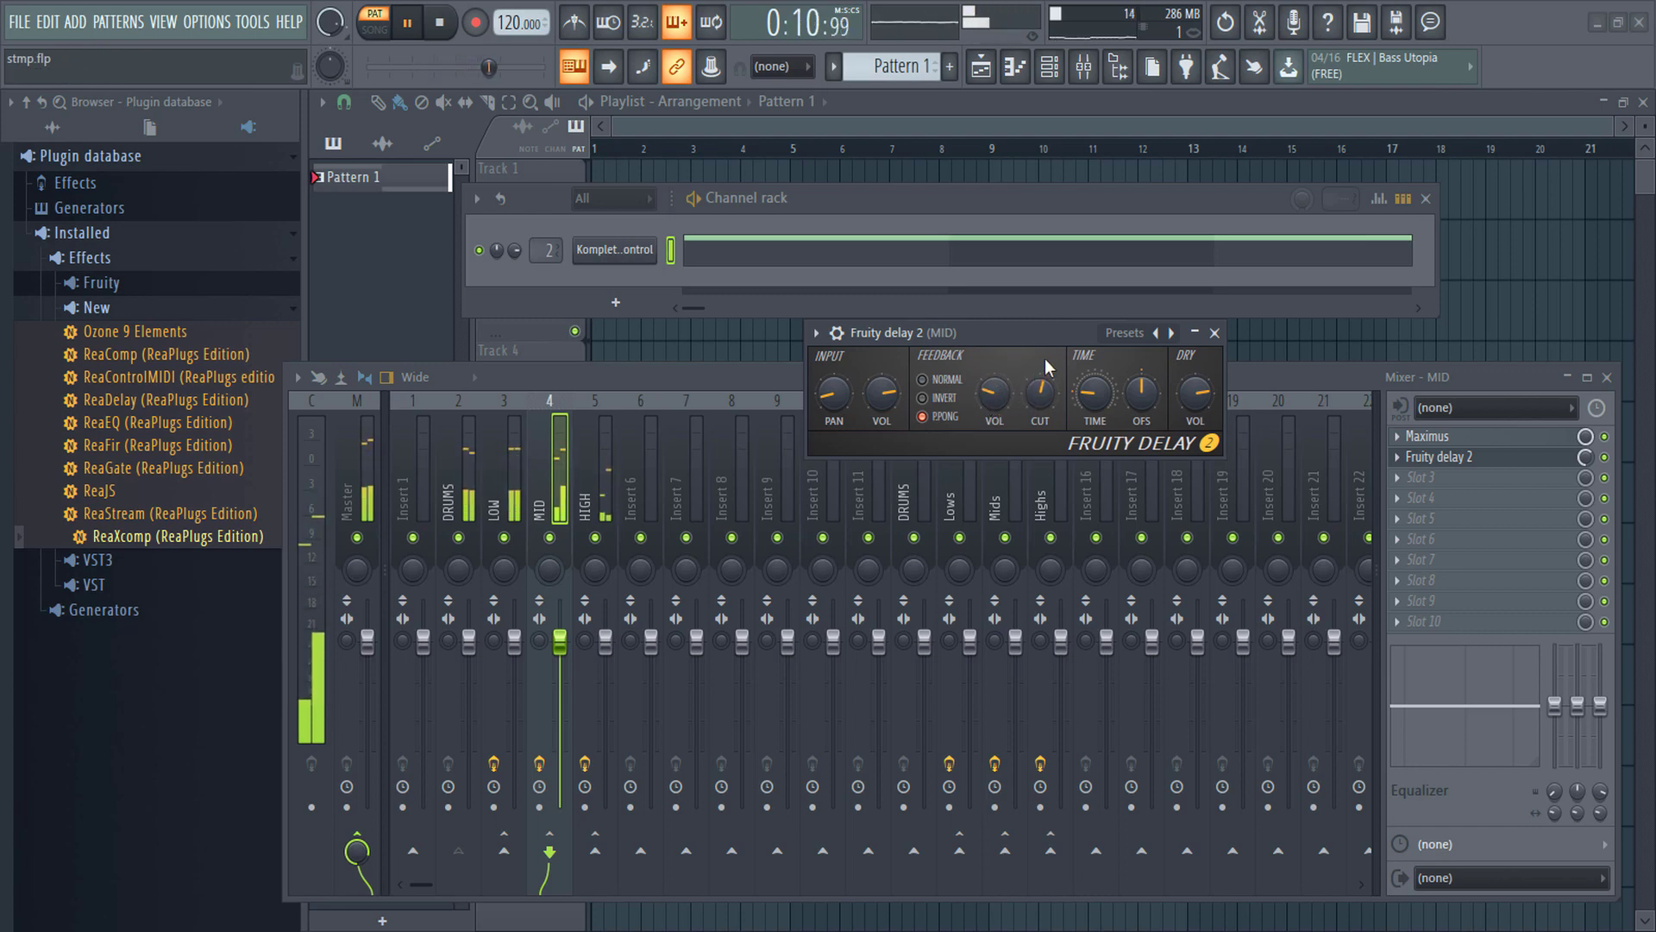
pyautogui.click(833, 394)
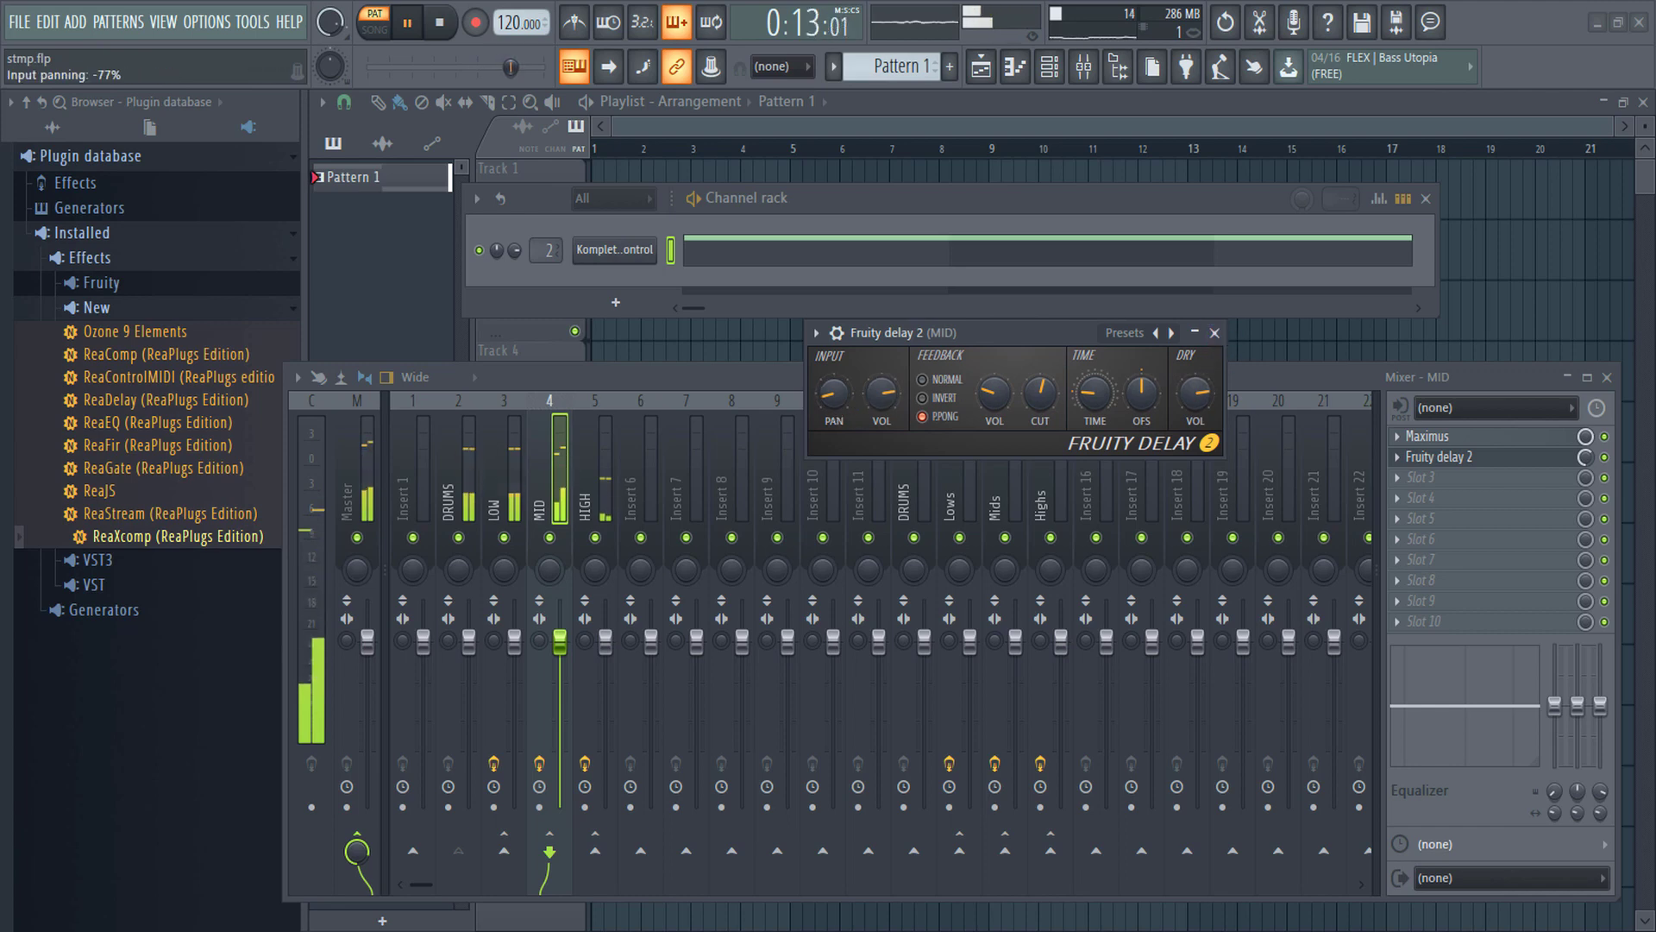
pyautogui.moveTo(834, 393)
pyautogui.mouseDown()
pyautogui.moveTo(833, 325)
pyautogui.moveTo(833, 405)
pyautogui.mouseUp()
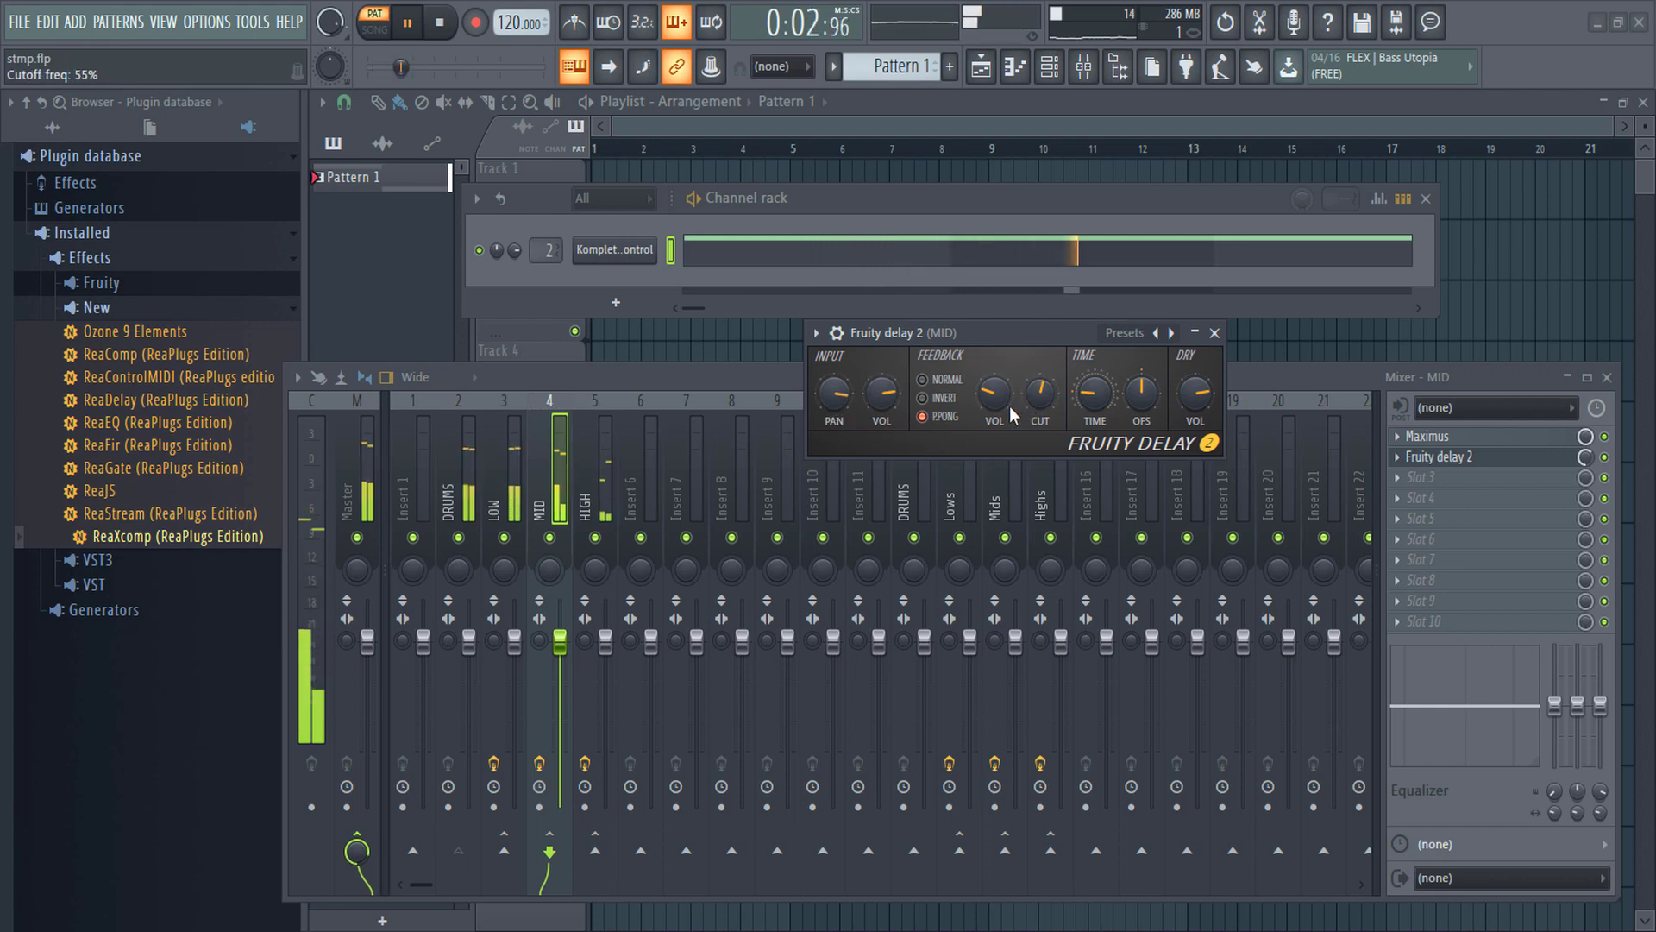
pyautogui.moveTo(1014, 414); pyautogui.dragTo(992, 400)
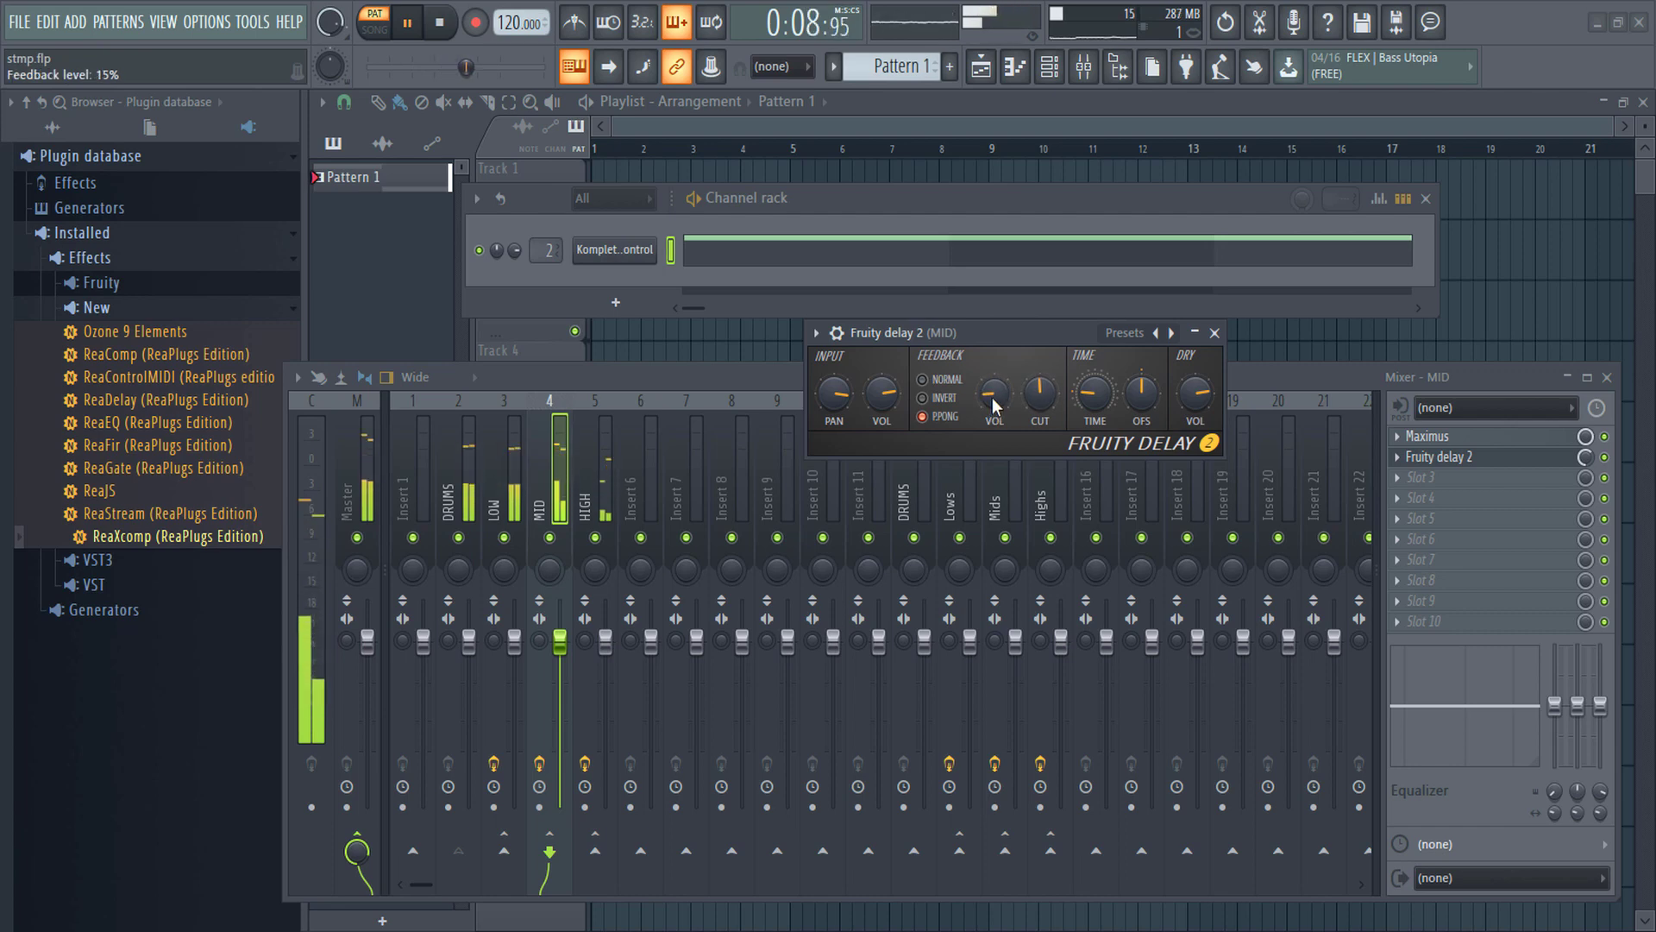
pyautogui.press('space')
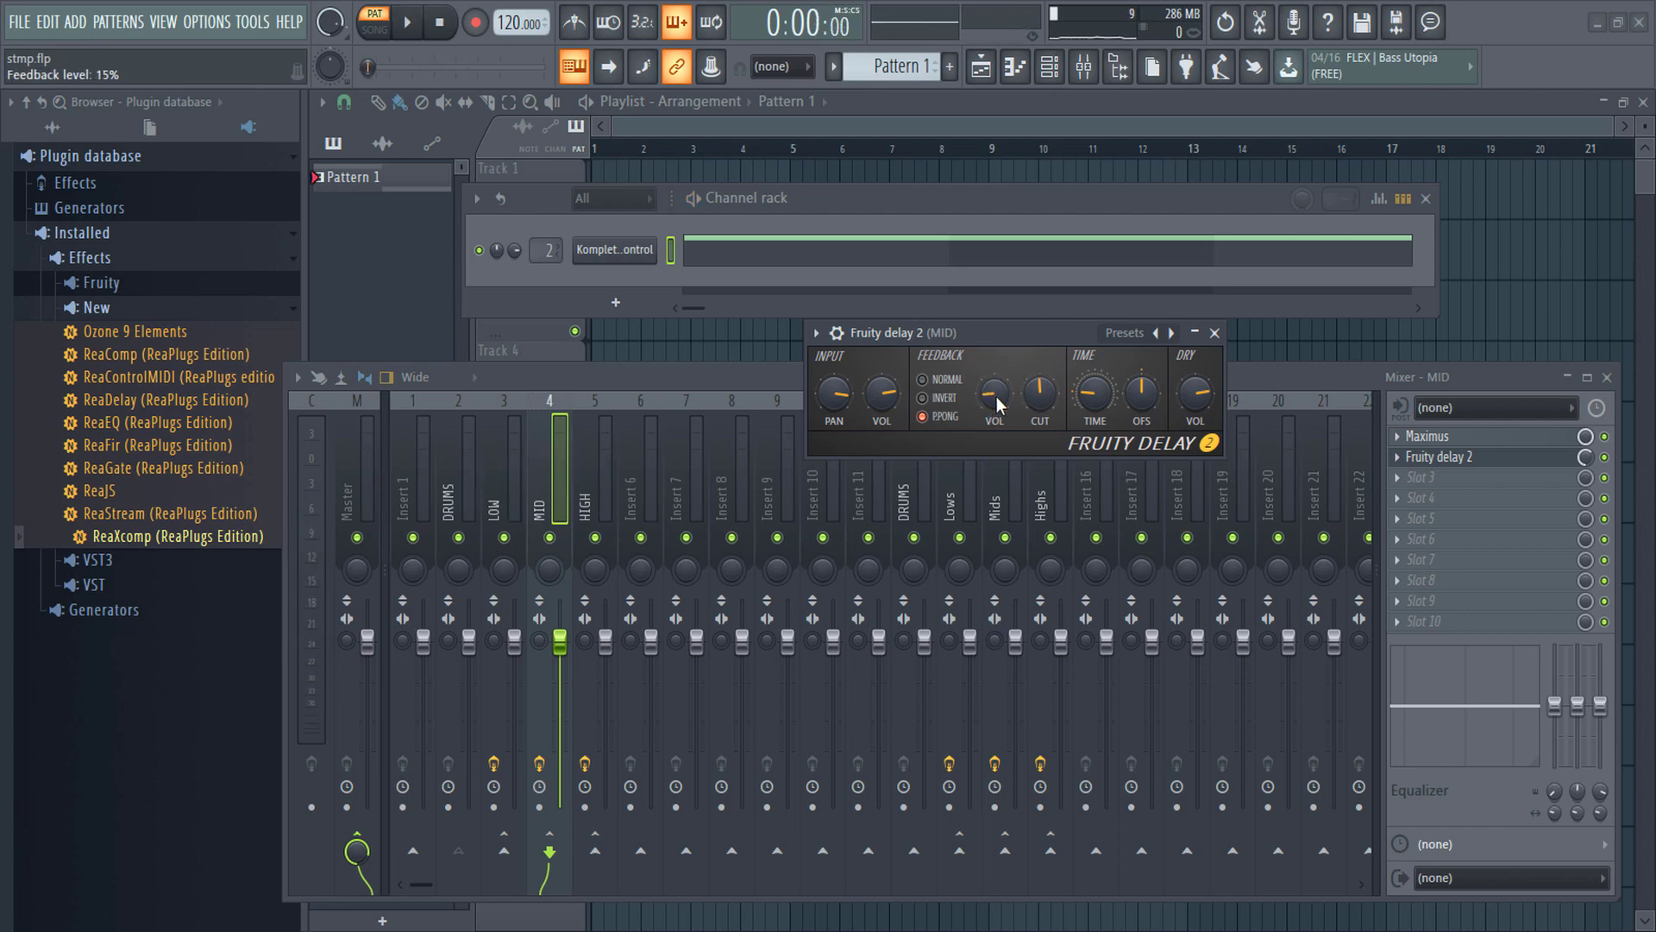